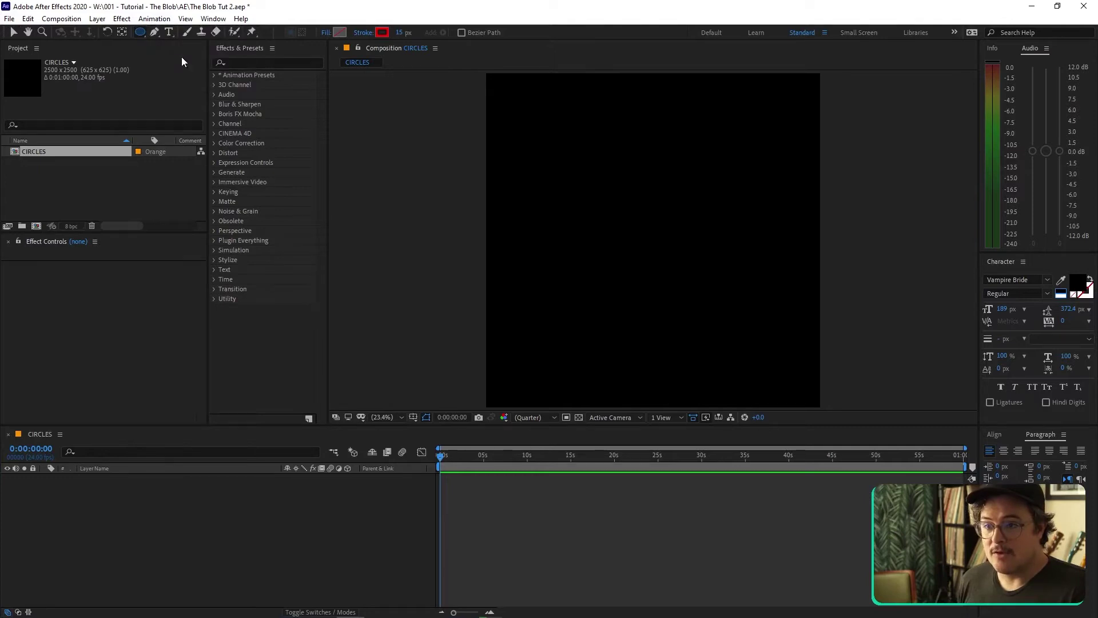
# - Draw a red-stroked ellipse about 2406 by 2342 px across the CIRCLES composition and reveal its path's size properties
pyautogui.moveTo(493, 79); pyautogui.dragTo(820, 395)
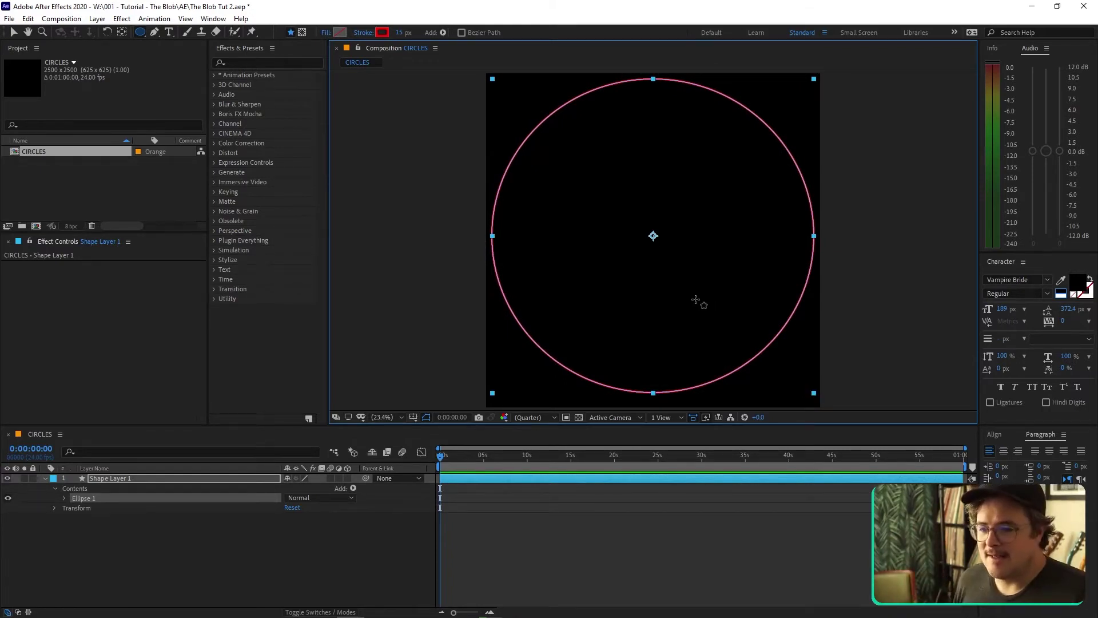
pyautogui.click(64, 498)
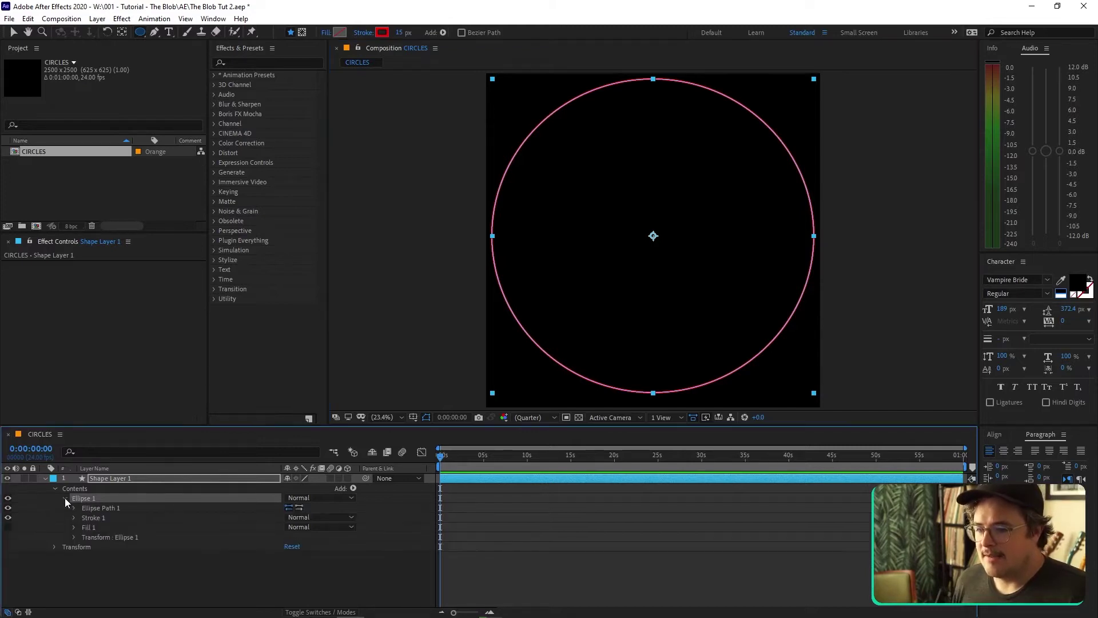
pyautogui.click(73, 508)
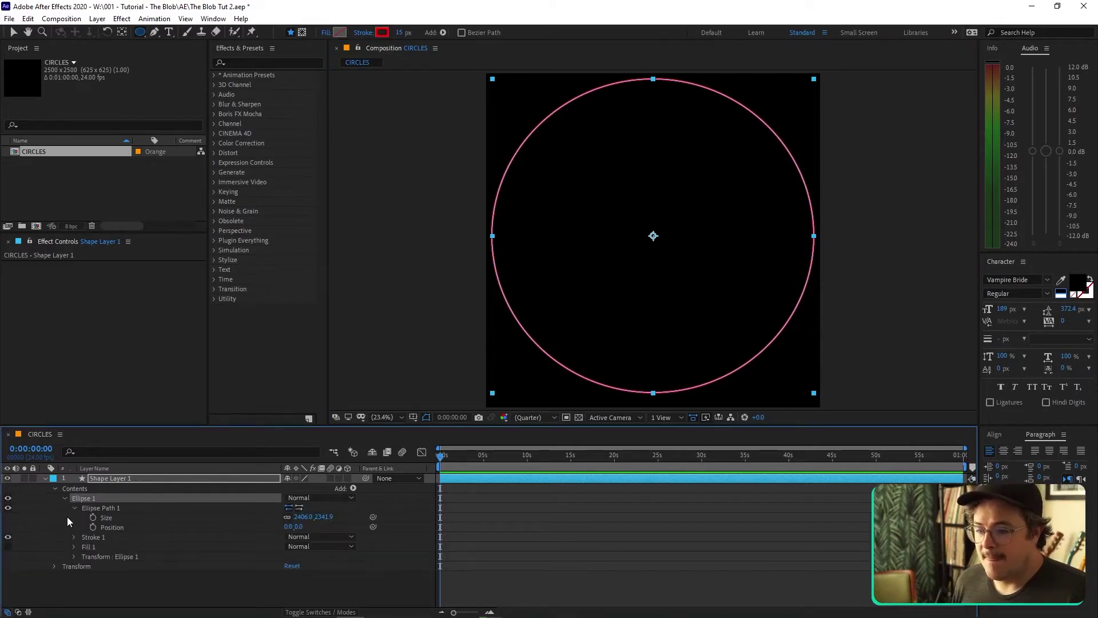
# - Keyframe the ellipse path's size at 0:00:29:20 and enlarge it beyond the frame to about 3785 by 3684 px
pyautogui.click(702, 458)
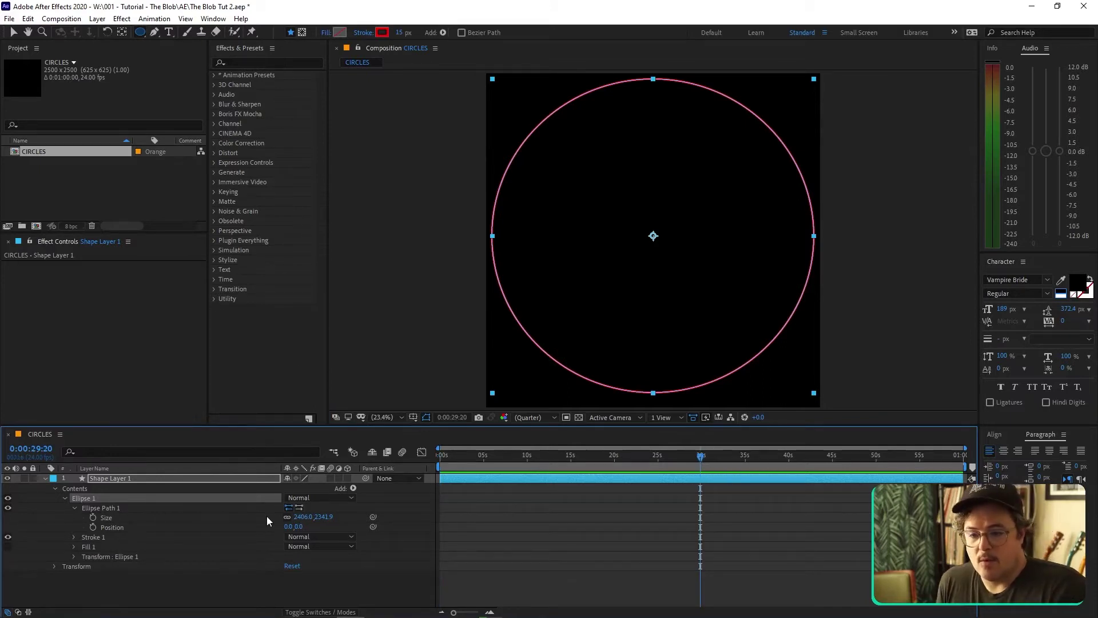
pyautogui.click(93, 517)
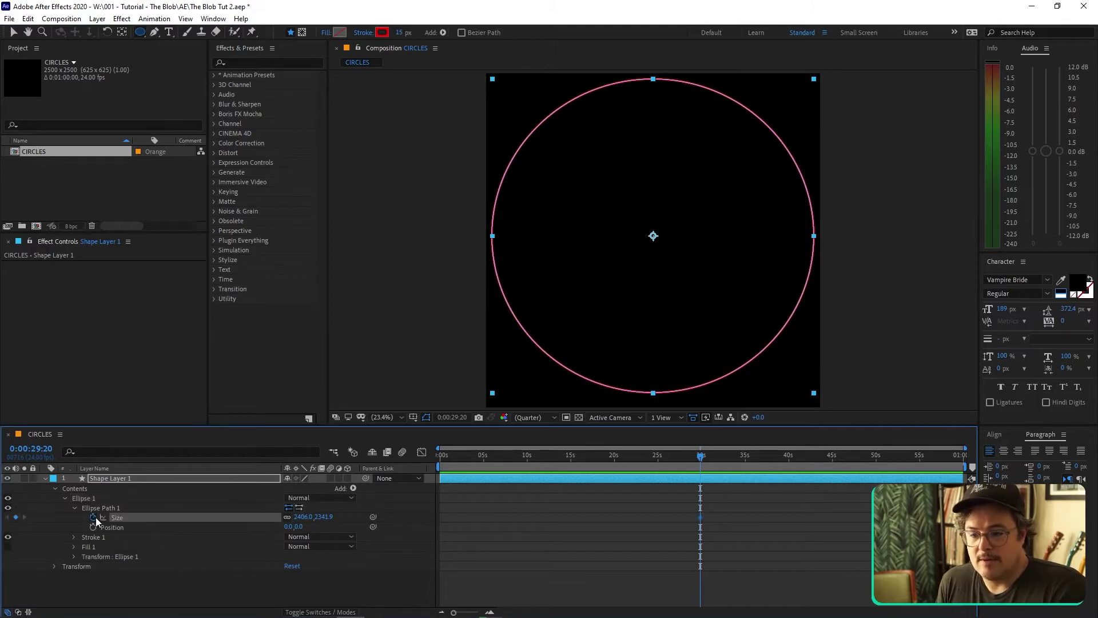
pyautogui.moveTo(314, 522); pyautogui.dragTo(1050, 466)
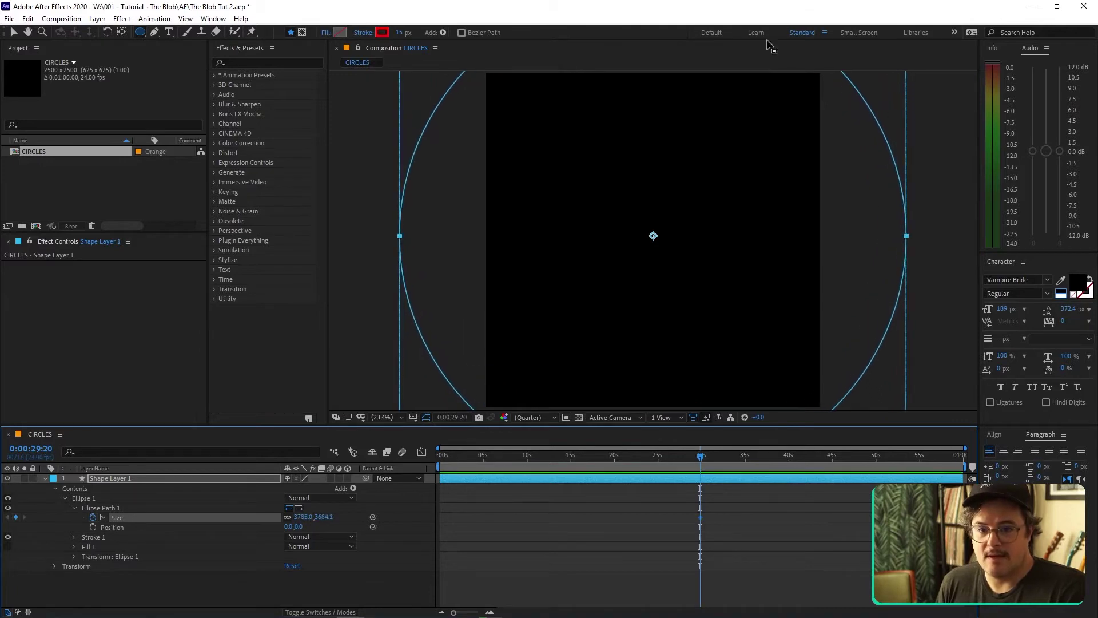
# - Set the ellipse path's size to 0 at the start of the composition and preview the growing circle
pyautogui.moveTo(700, 455); pyautogui.dragTo(414, 452)
pyautogui.click(308, 516)
pyautogui.write('0')
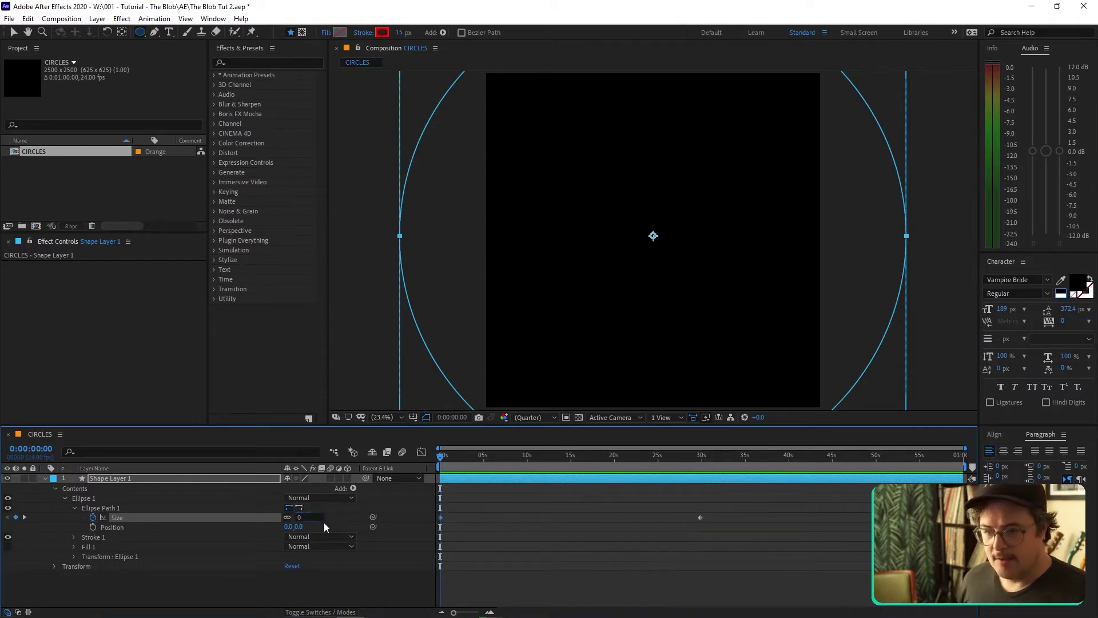
pyautogui.press('Return')
pyautogui.click(488, 495)
pyautogui.press('space')
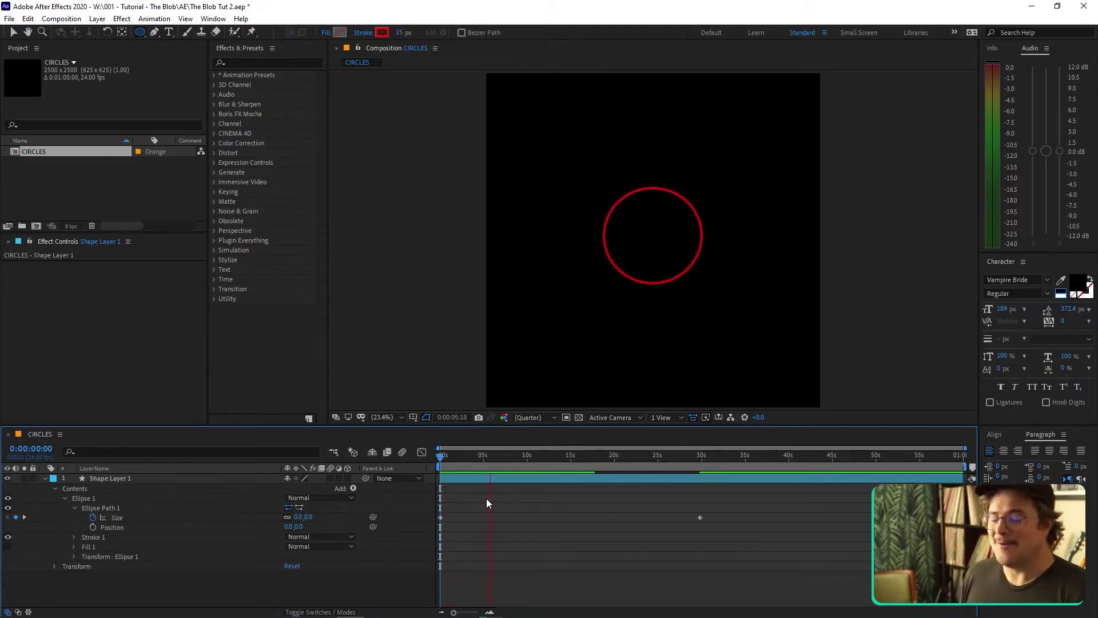
pyautogui.press('space')
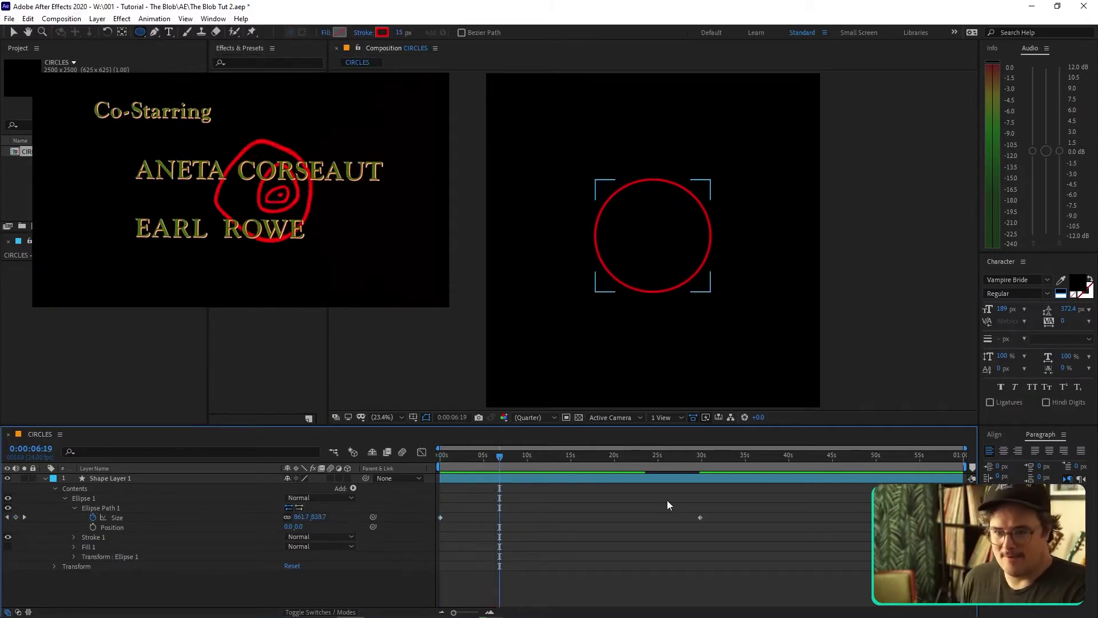
pyautogui.click(715, 499)
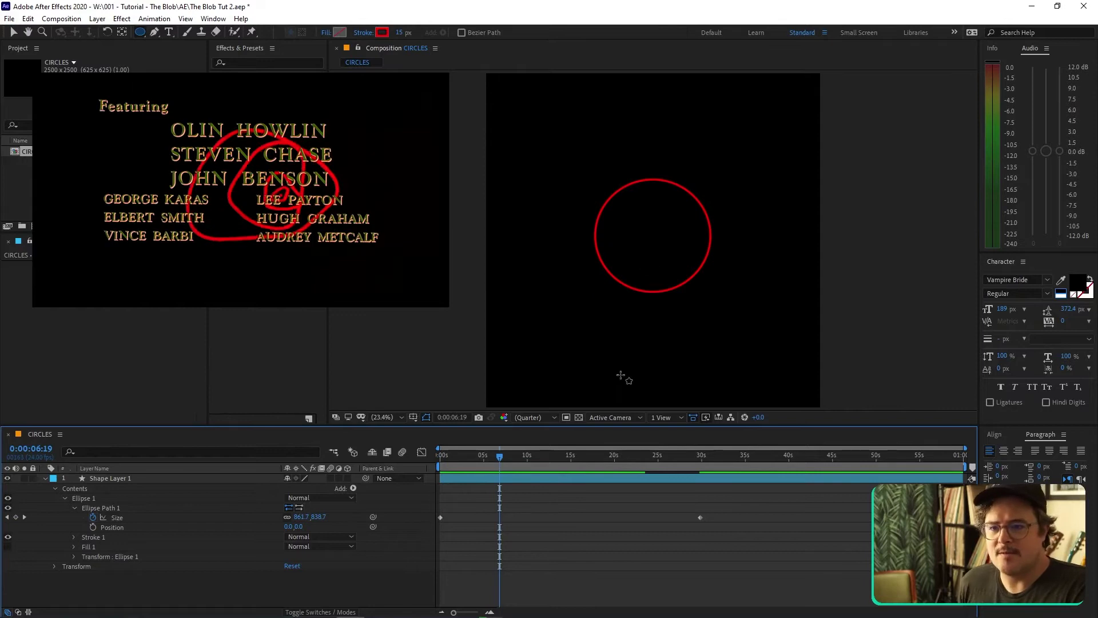
# - Apply Turbulent Displace to the circle layer with an Amount of 65 and preview the distortion from 0:00:11:22
pyautogui.click(257, 63)
pyautogui.write('turb')
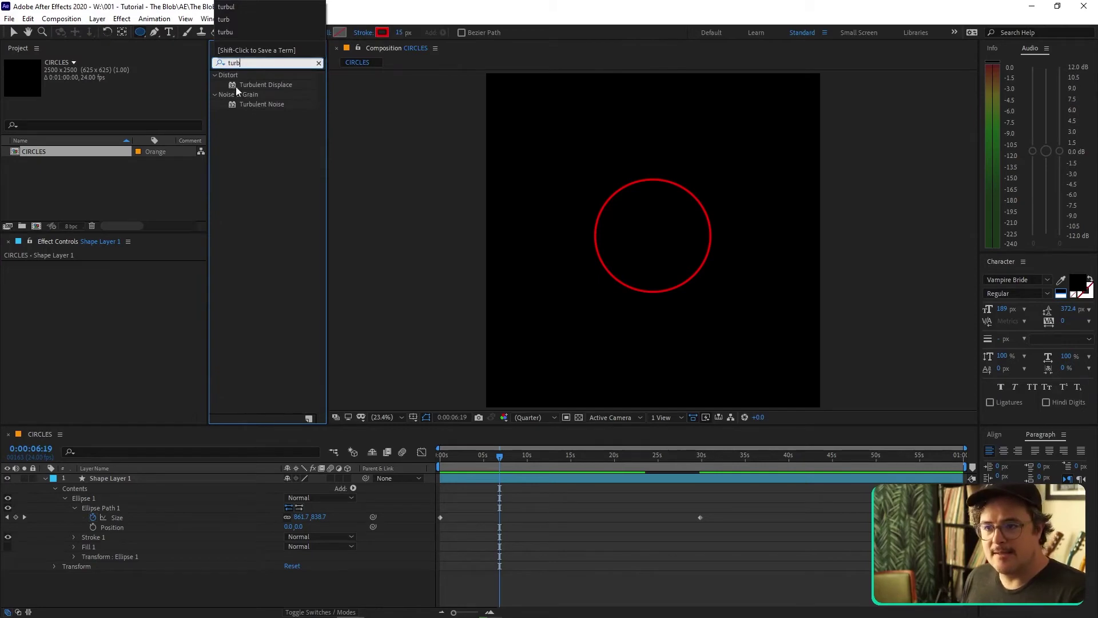
pyautogui.moveTo(236, 85); pyautogui.dragTo(492, 480)
pyautogui.click(612, 533)
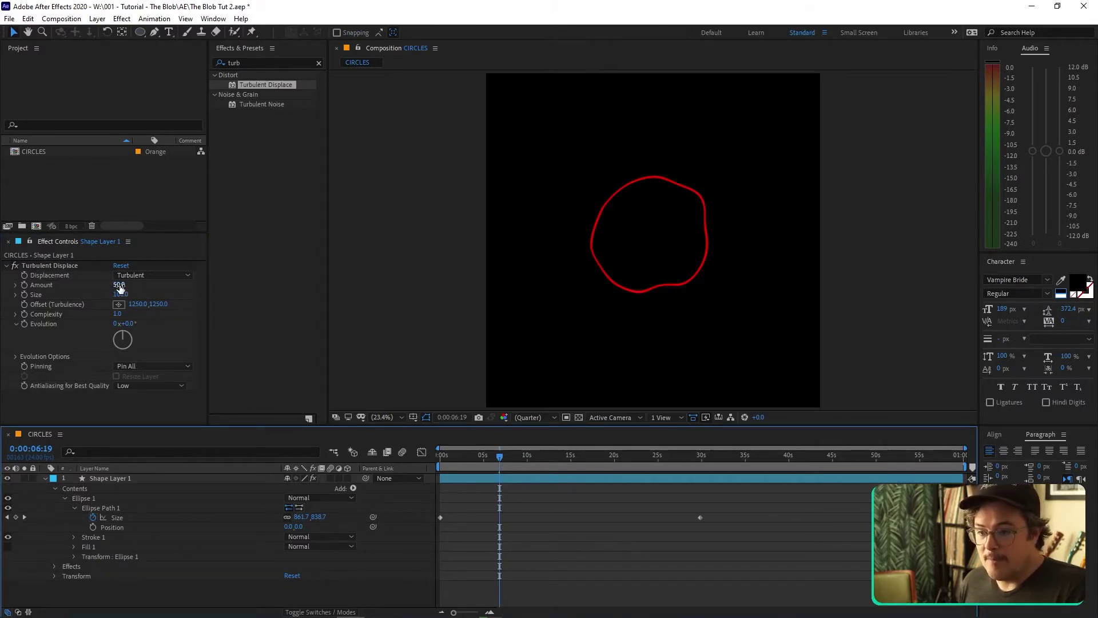
pyautogui.moveTo(120, 288); pyautogui.dragTo(129, 286)
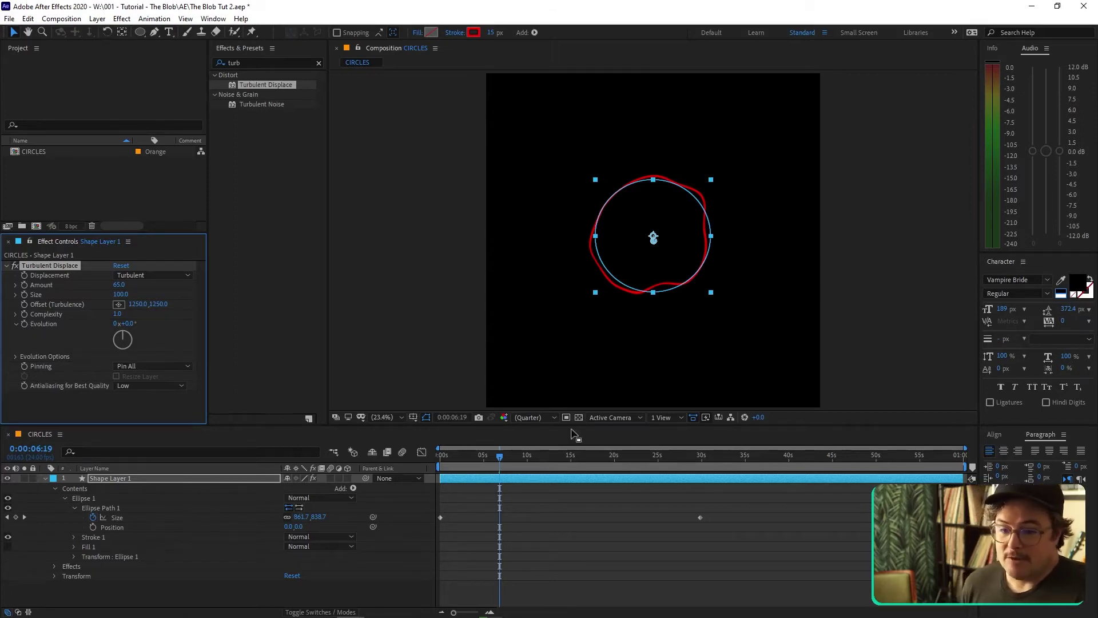
pyautogui.click(573, 496)
pyautogui.moveTo(445, 455); pyautogui.dragTo(545, 457)
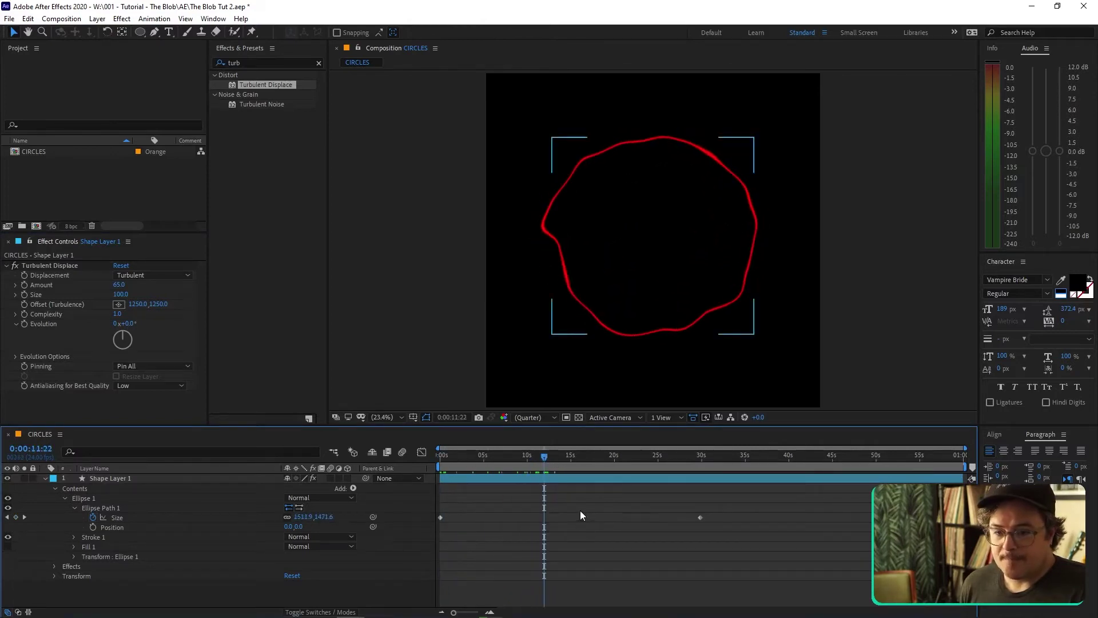
pyautogui.press('space')
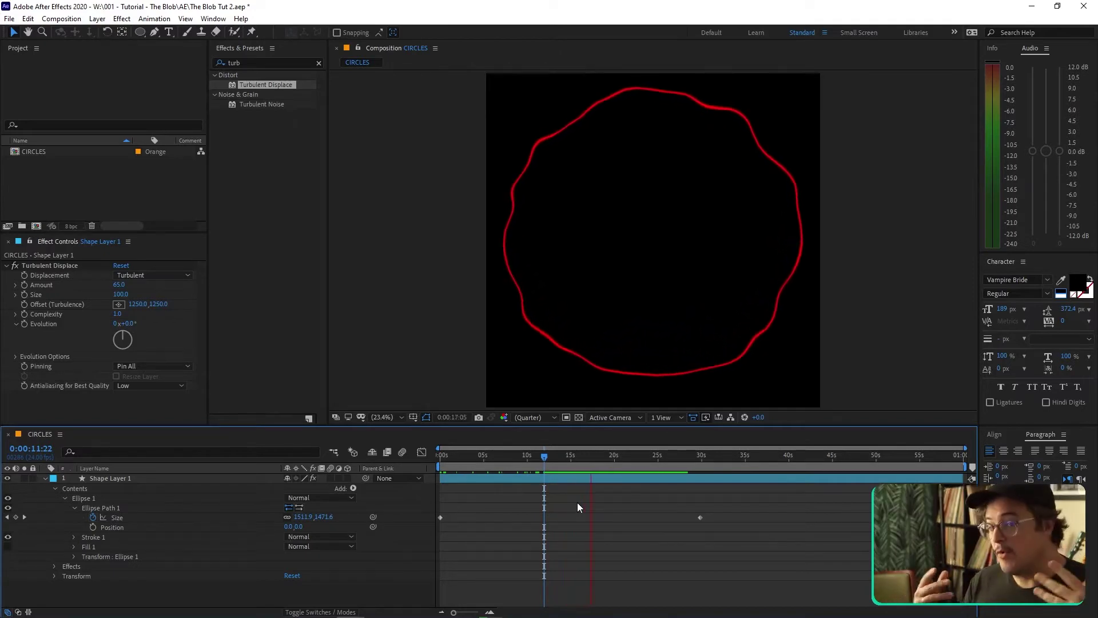
pyautogui.press('space')
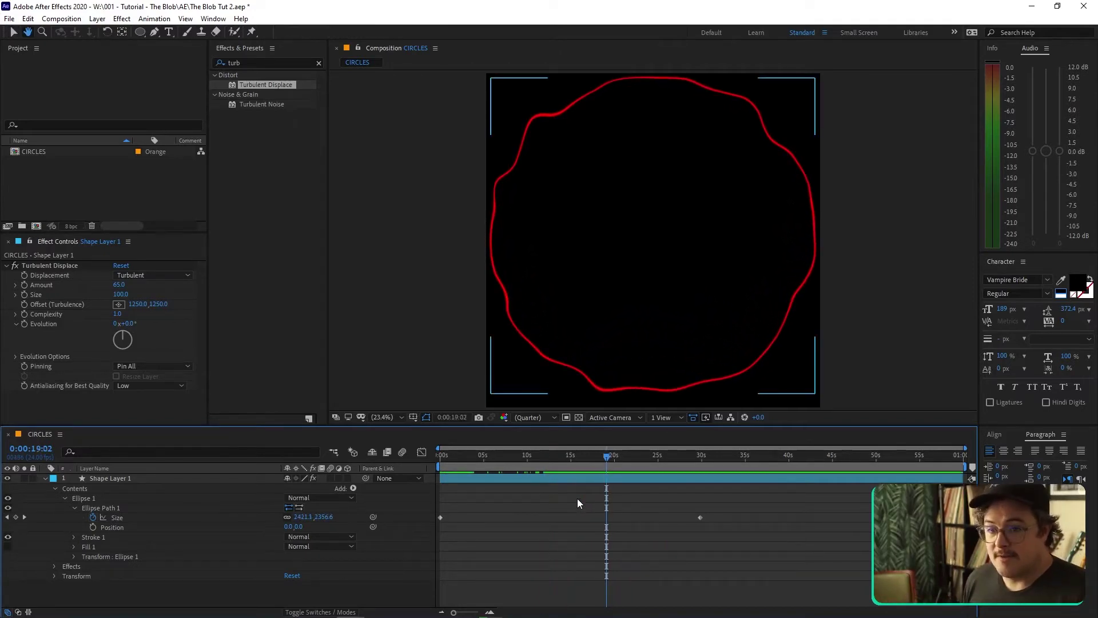
pyautogui.click(398, 401)
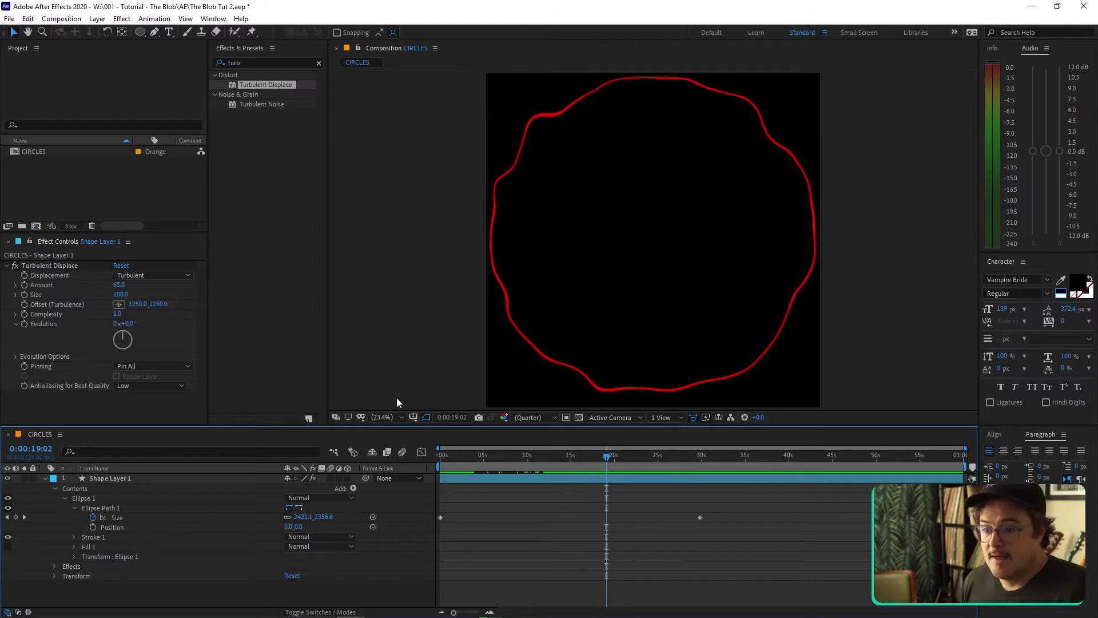
# - Drive the Turbulent Displace Evolution with the expression time*100 and preview the wobbling circle from 0:00:07:05
pyautogui.keyDown('alt'); pyautogui.click(24, 324); pyautogui.keyUp('alt')
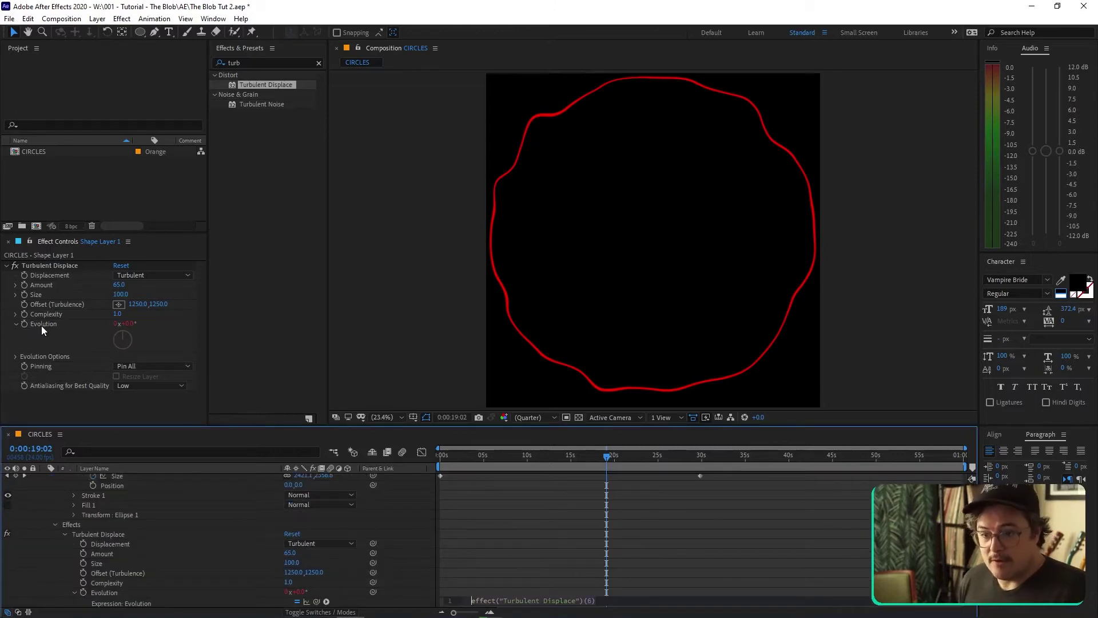
pyautogui.click(489, 558)
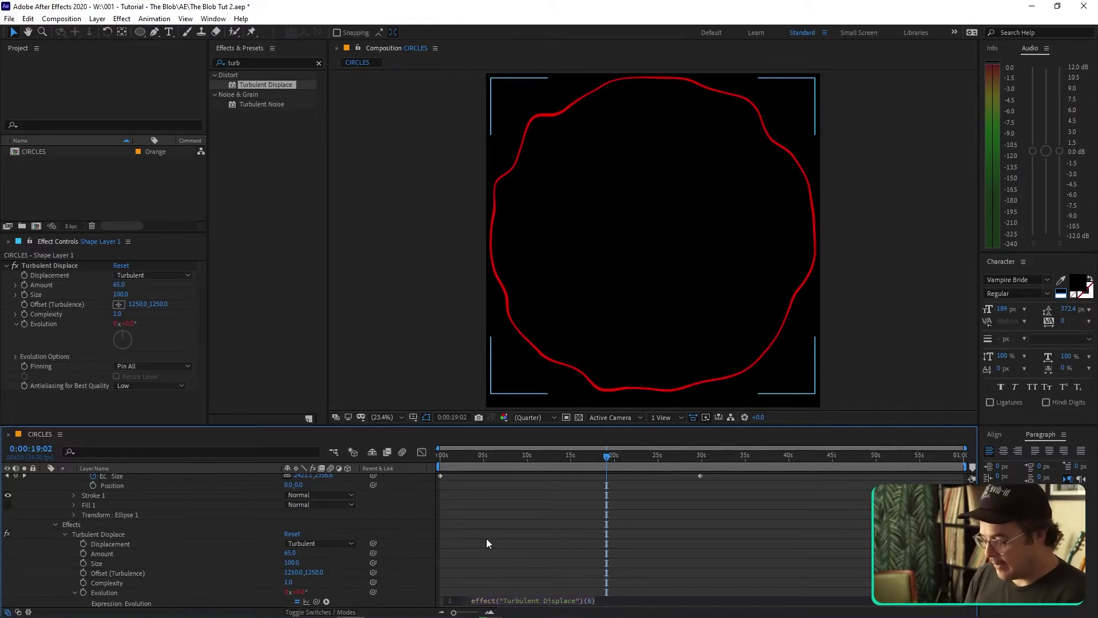
pyautogui.hotkey('ctrl', 'a')
pyautogui.write('time*')
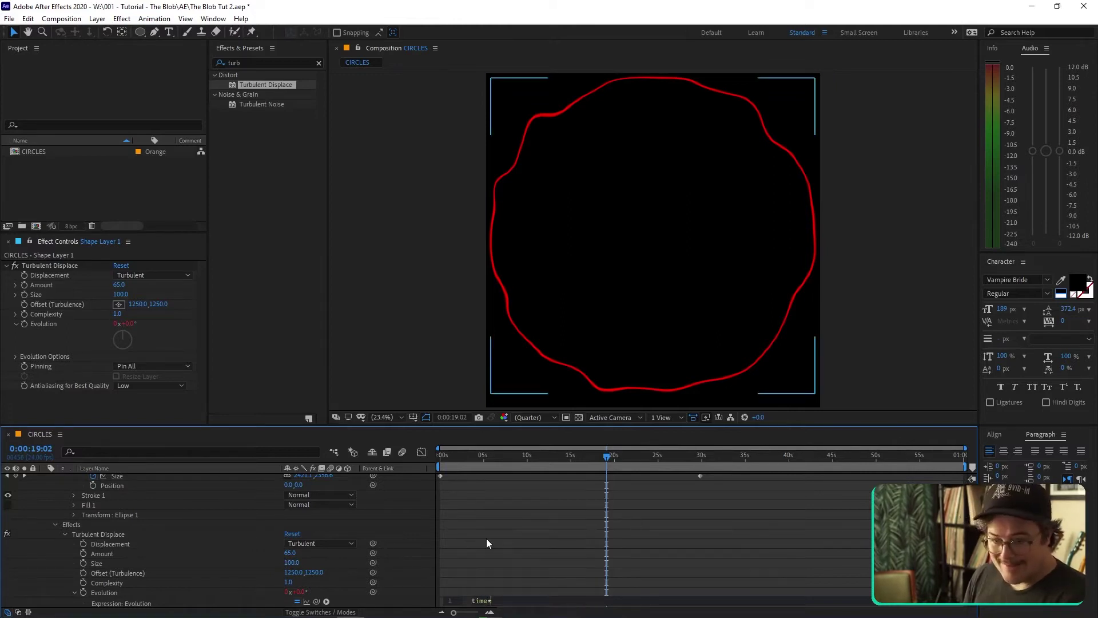
pyautogui.write('100')
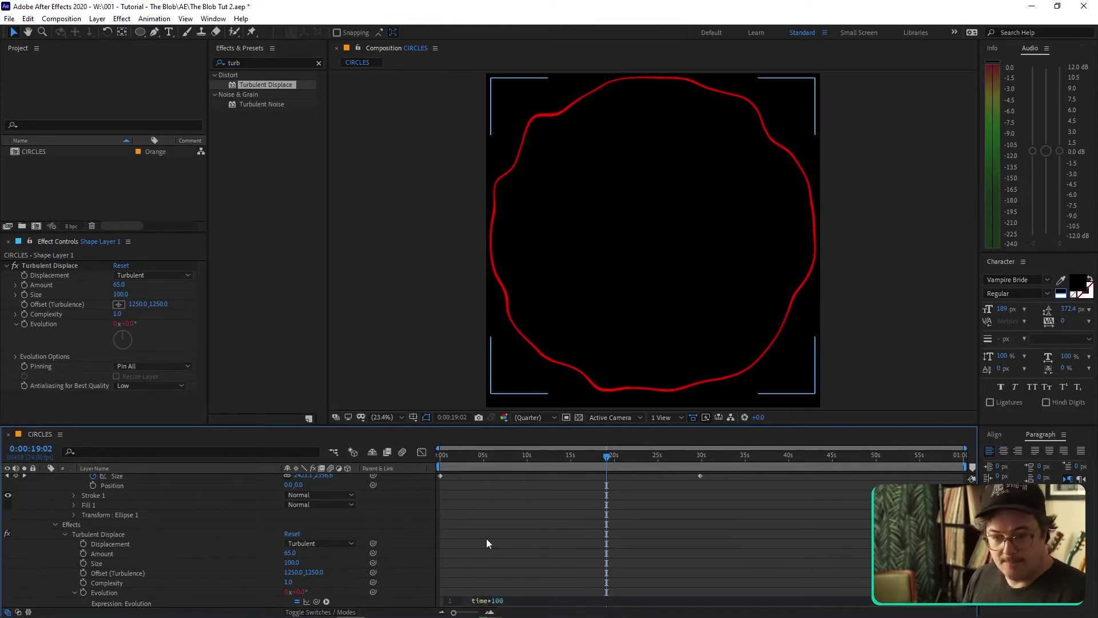
pyautogui.click(490, 567)
pyautogui.moveTo(480, 456); pyautogui.dragTo(504, 456)
pyautogui.press('space')
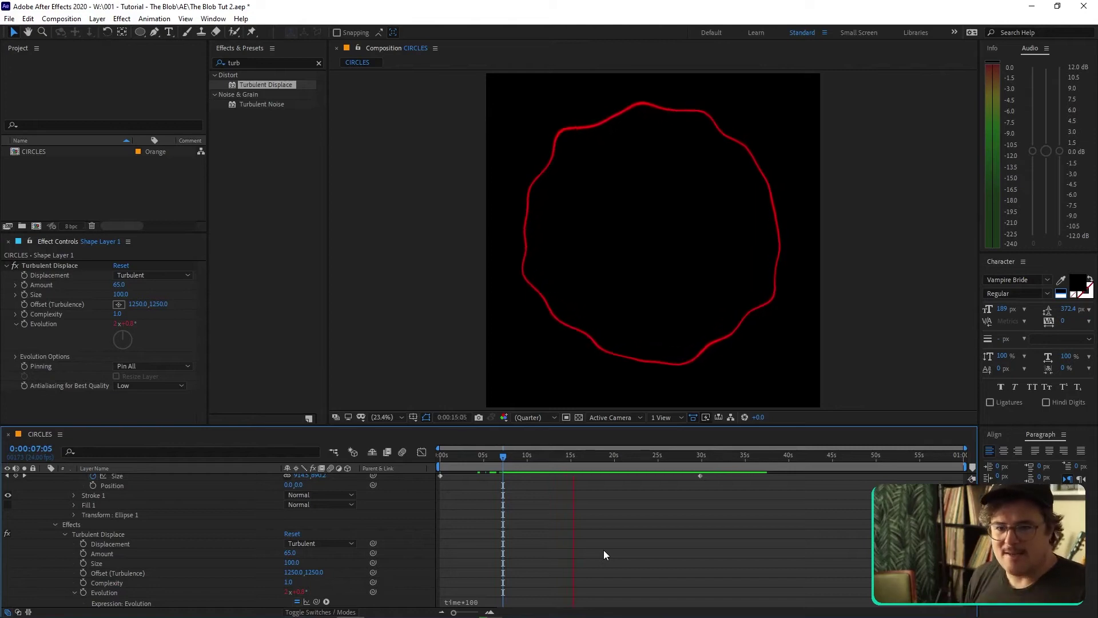
pyautogui.press('space')
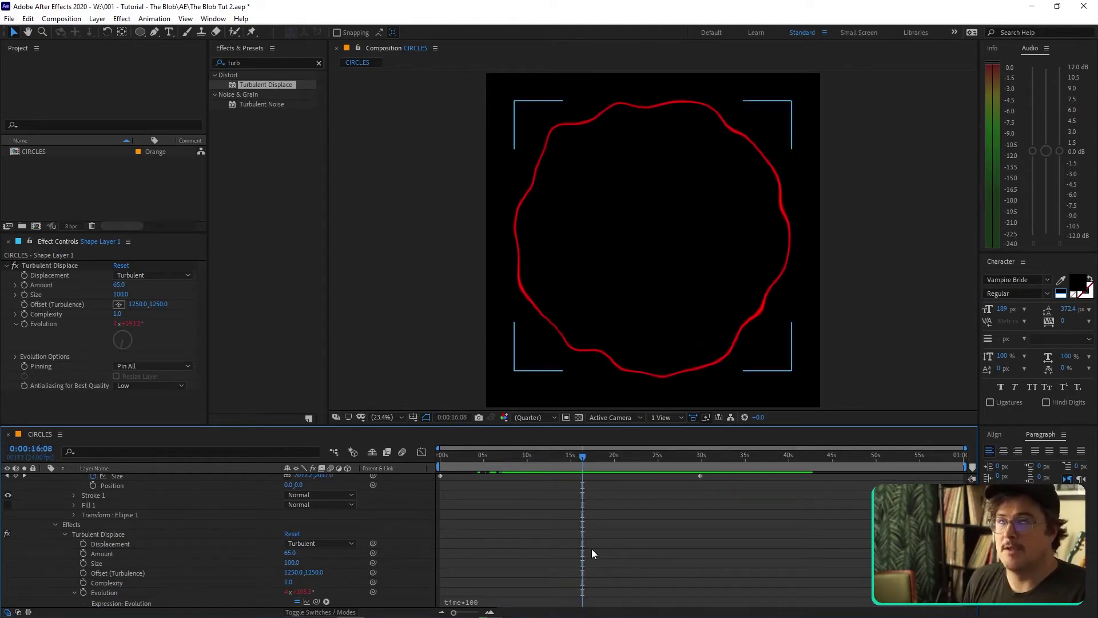
# - Apply the Echo effect to the circle layer and set its Number Of Echoes to 20
pyautogui.click(537, 480)
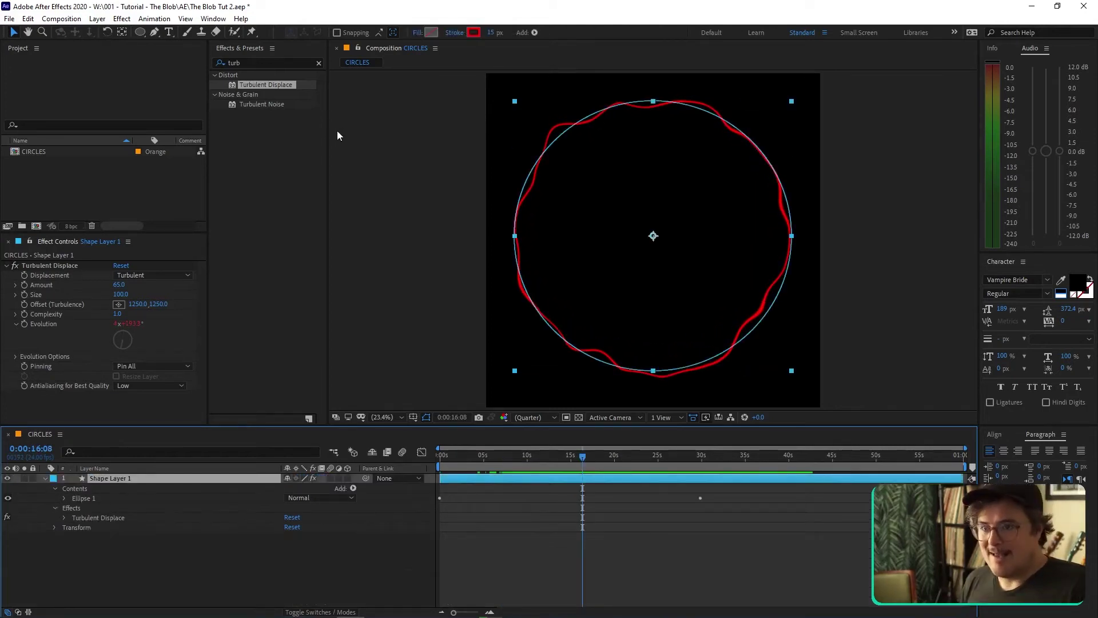
pyautogui.click(297, 63)
pyautogui.press('BackSpace')
pyautogui.write('e')
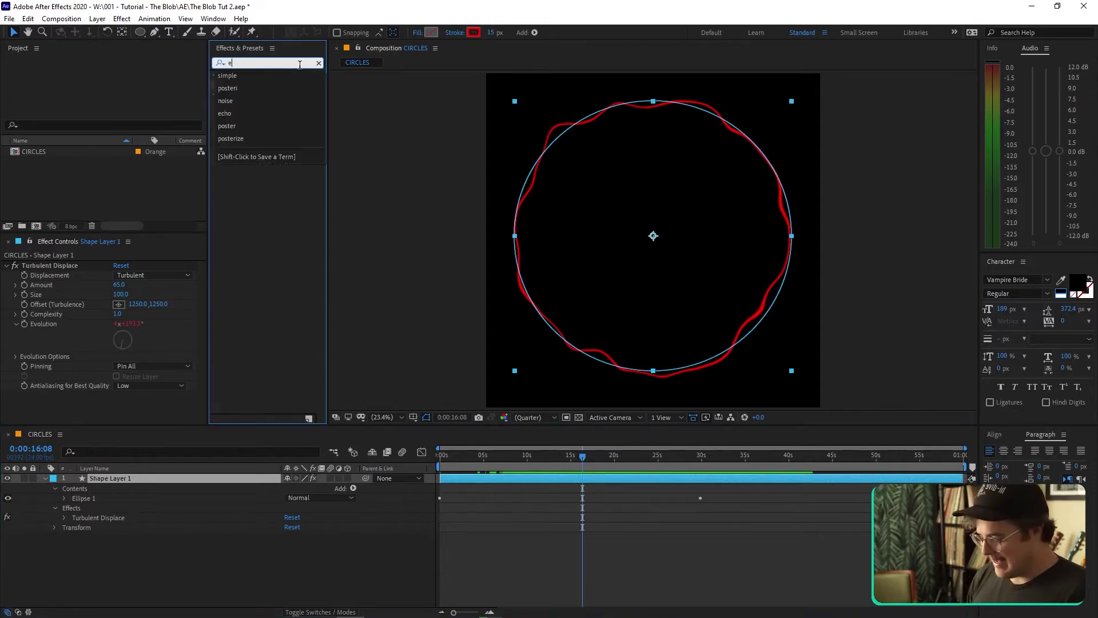
pyautogui.write('cho')
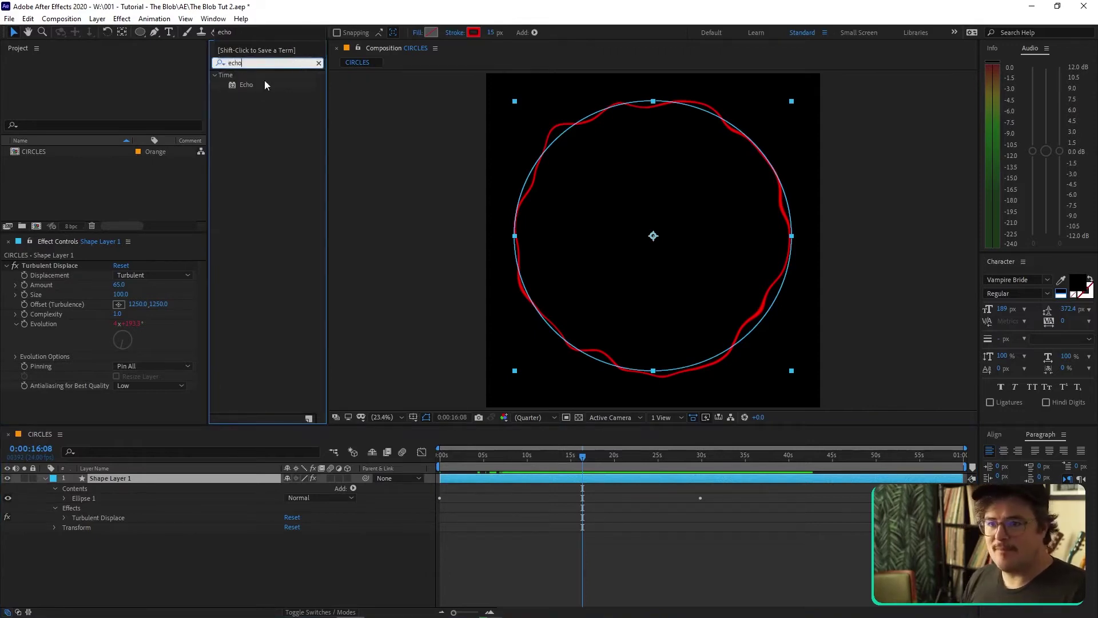
pyautogui.doubleClick(232, 85)
pyautogui.click(118, 389)
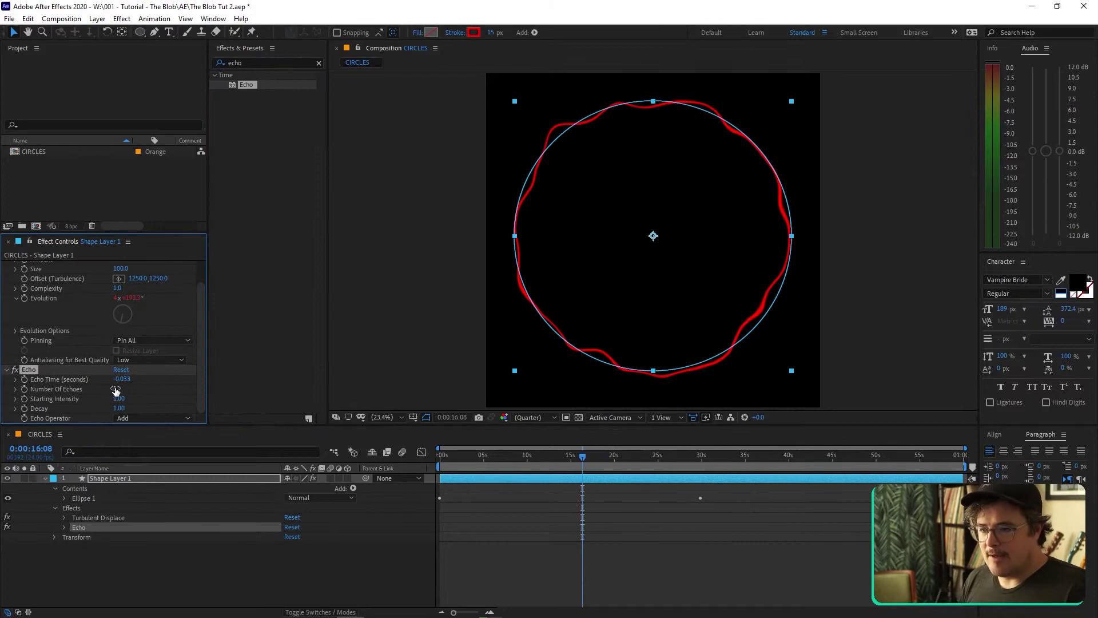
pyautogui.write('20')
pyautogui.click(166, 390)
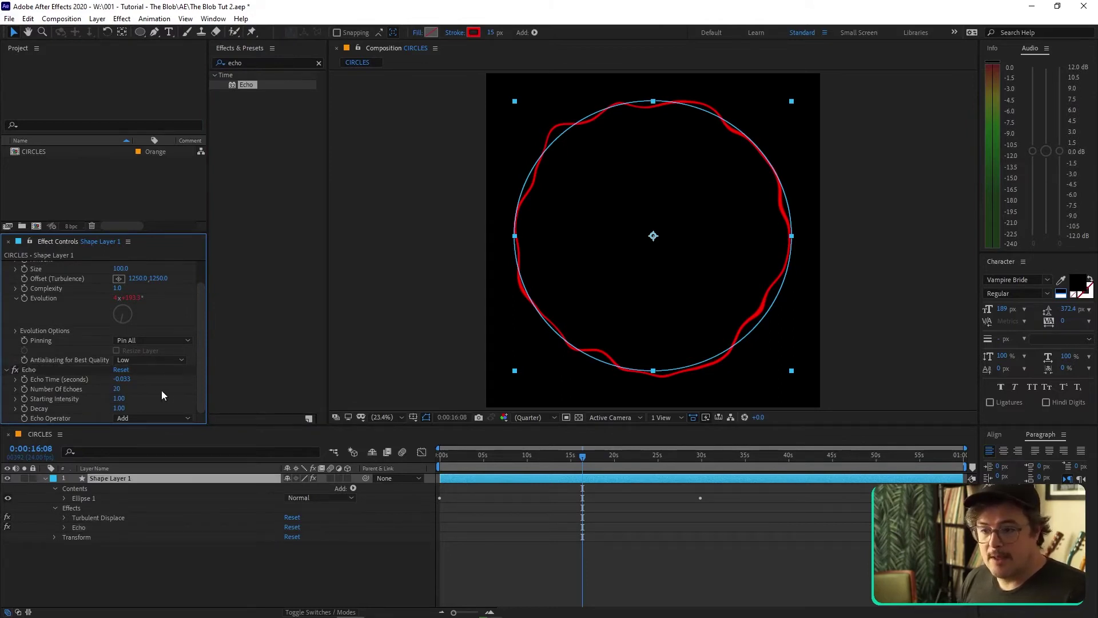
# - Set the Echo Time to -2.5 seconds and preview the concentric rings from 0:00:14:02
pyautogui.click(123, 380)
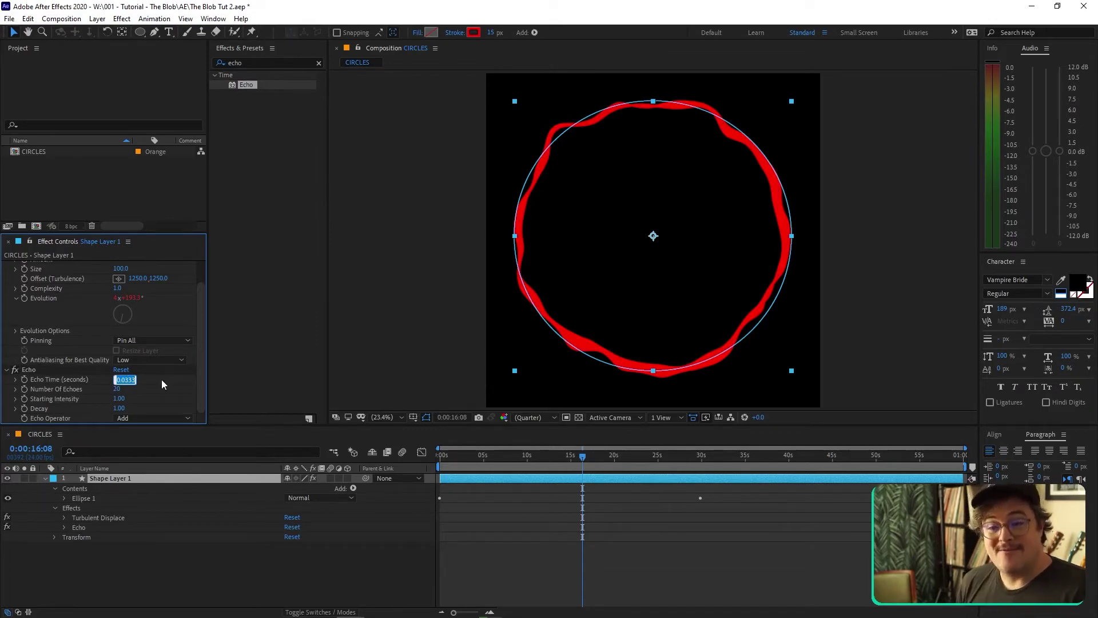
pyautogui.write('-2.5')
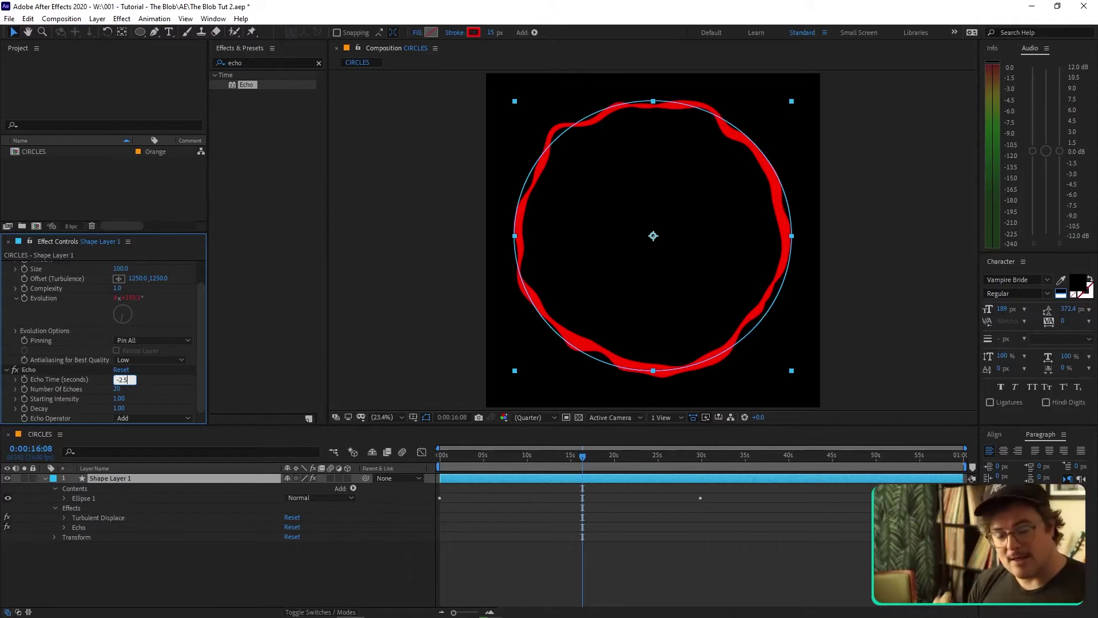
pyautogui.click(161, 380)
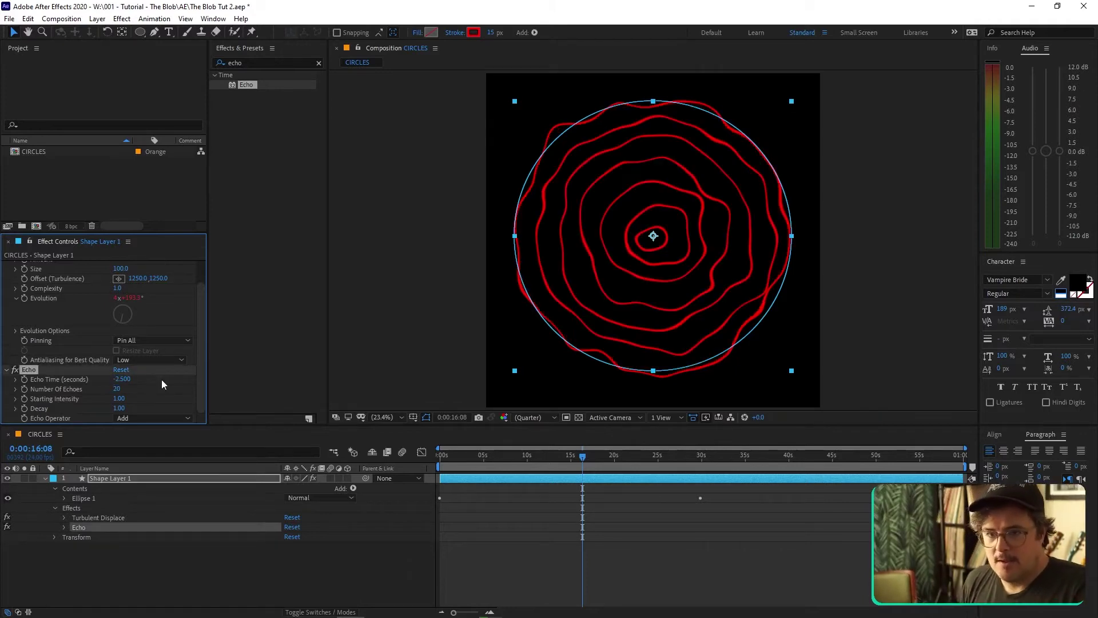
pyautogui.click(720, 536)
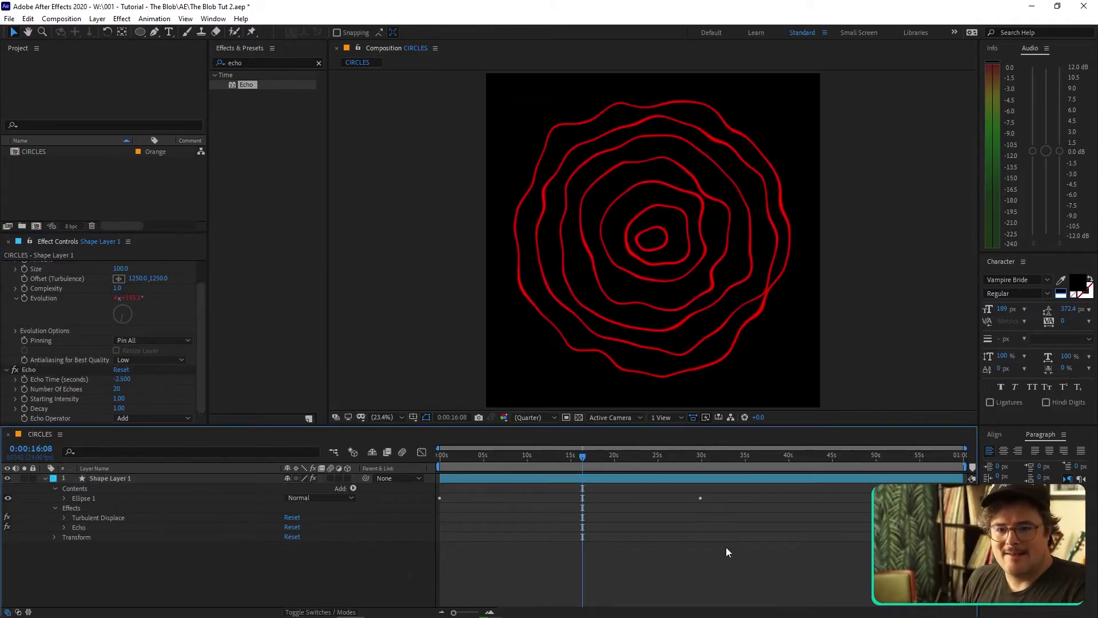
pyautogui.click(563, 458)
pyautogui.press('space')
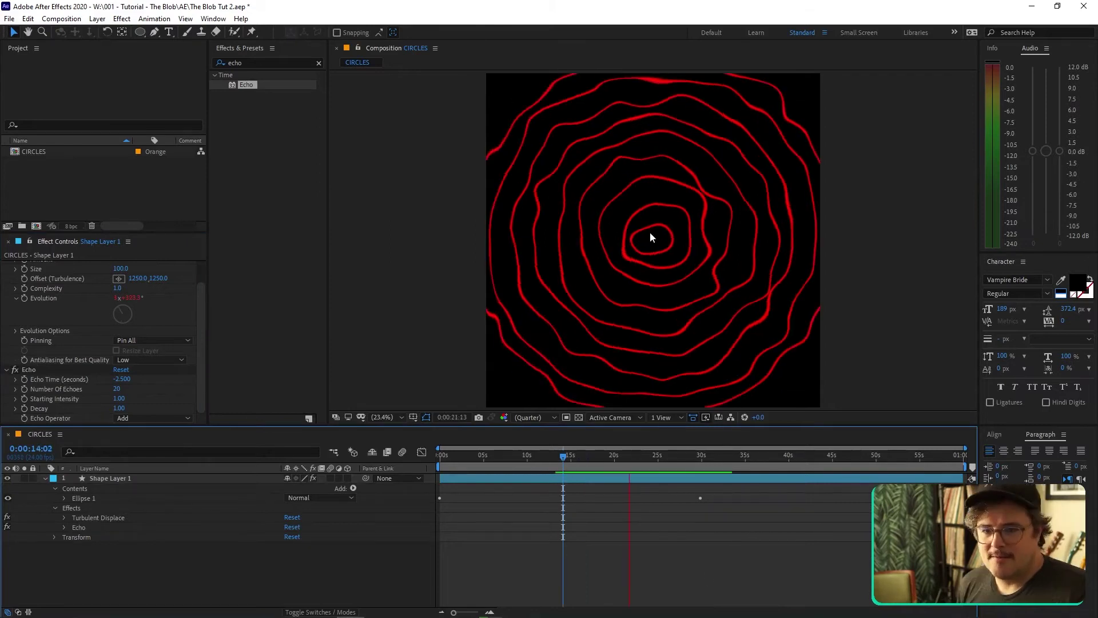
pyautogui.press('space')
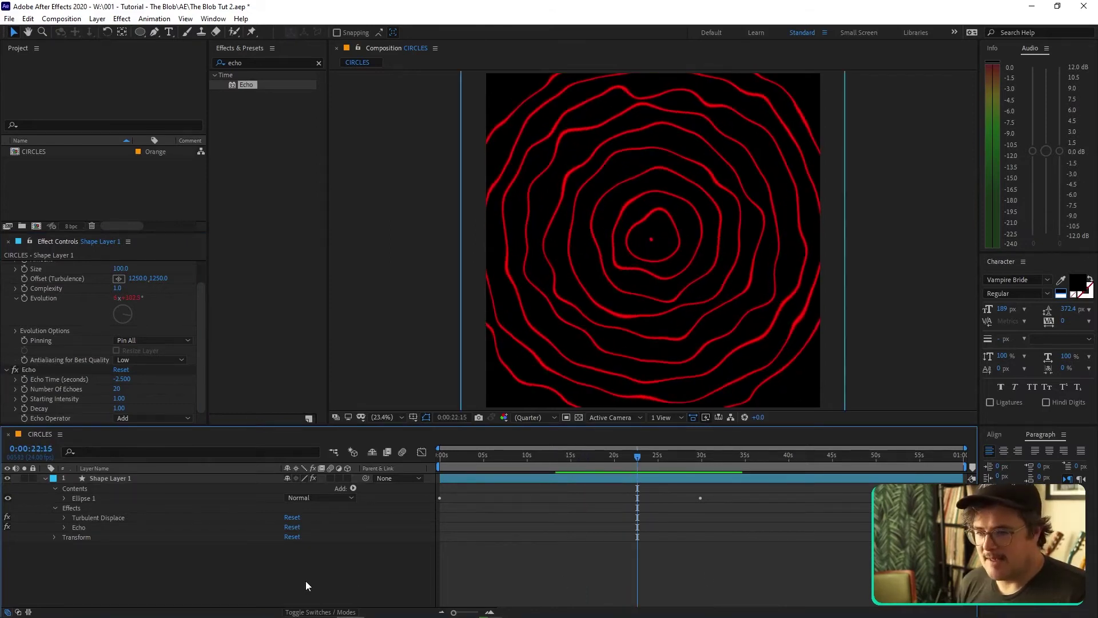
# - Rename the shape layer to Circle and collapse its properties in the timeline
pyautogui.click(104, 478)
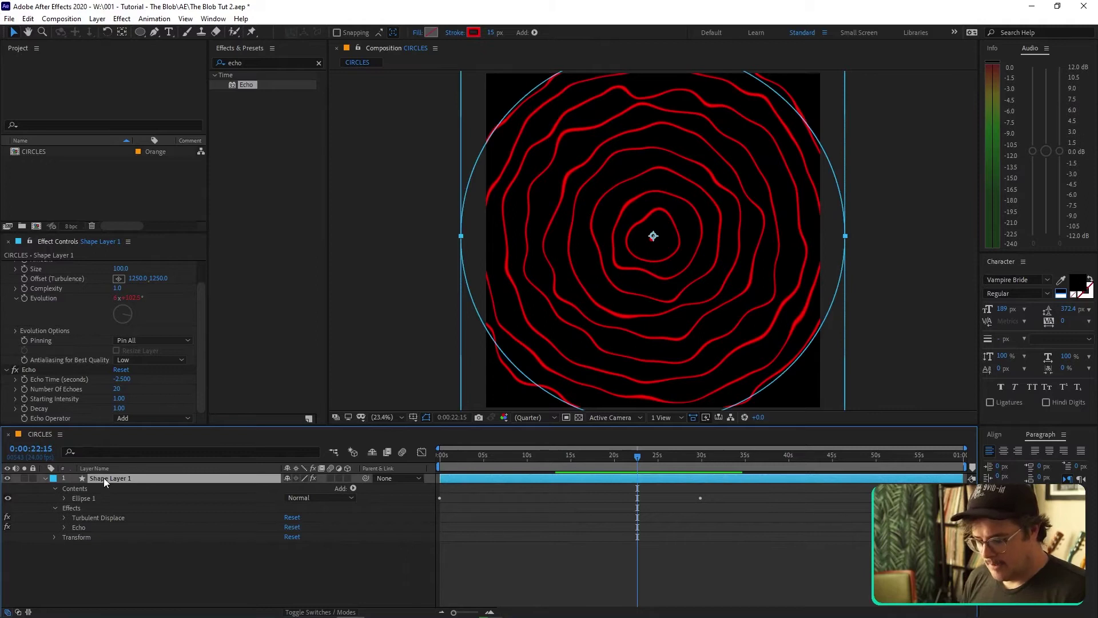
pyautogui.press('Return')
pyautogui.write('Circle')
pyautogui.press('Return')
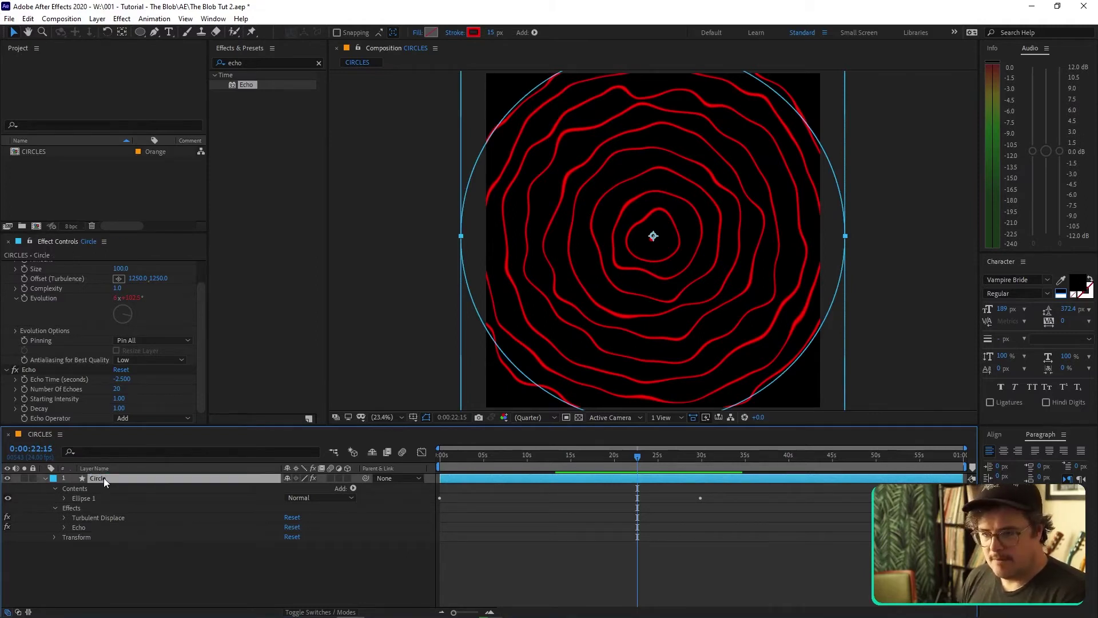
pyautogui.click(46, 477)
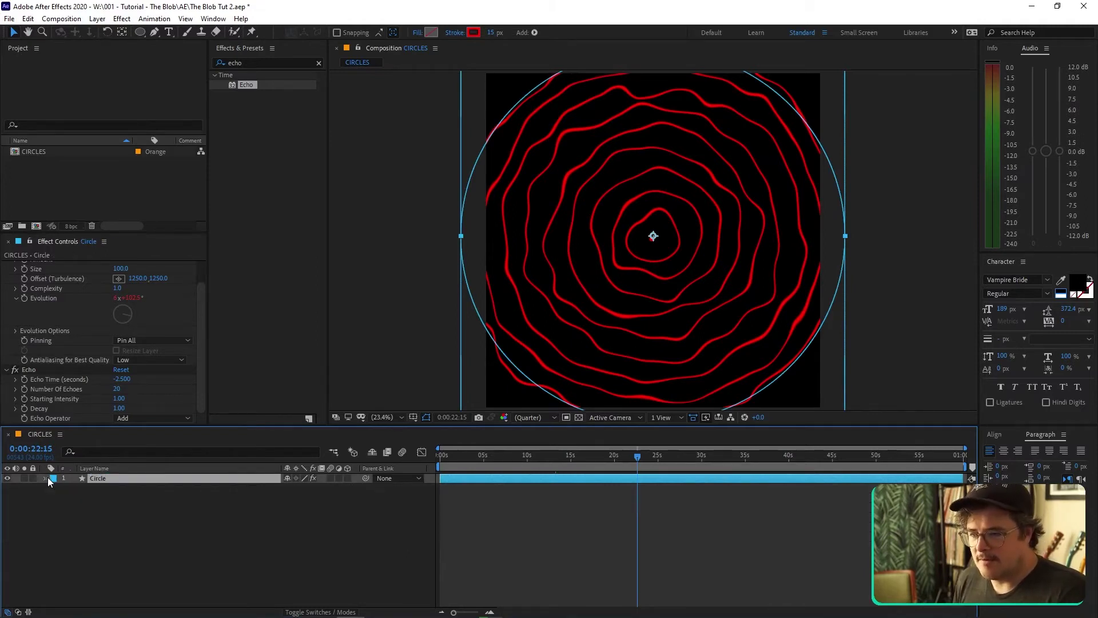
pyautogui.click(122, 540)
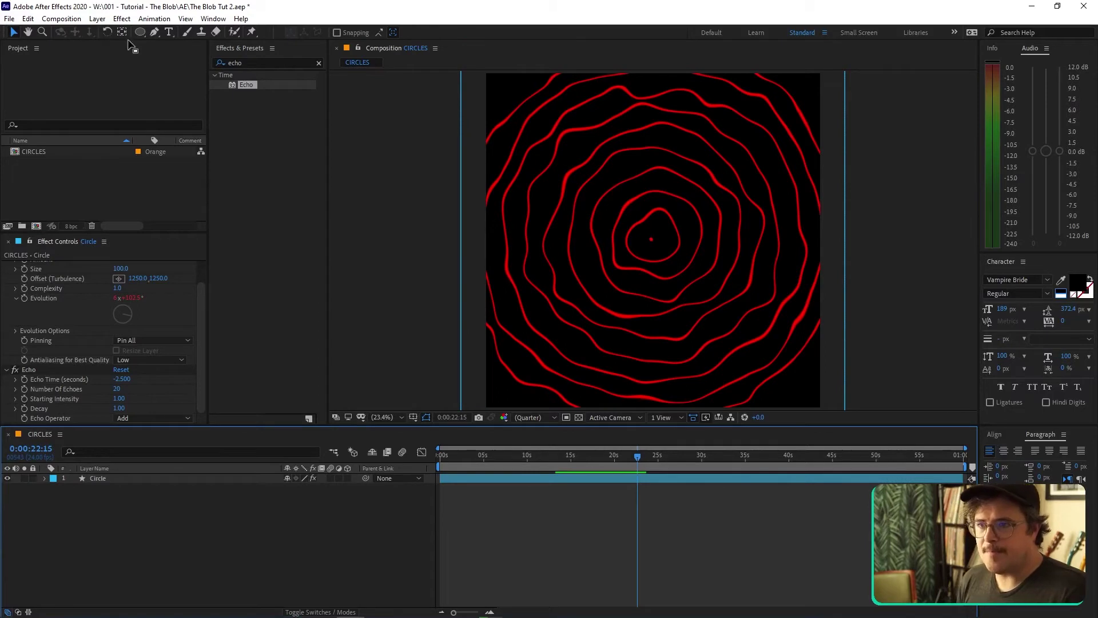
# - Create a new composition named 16x9 RENDER at 1920 x 1080 px, 24 fps, with a one-minute duration
pyautogui.click(57, 185)
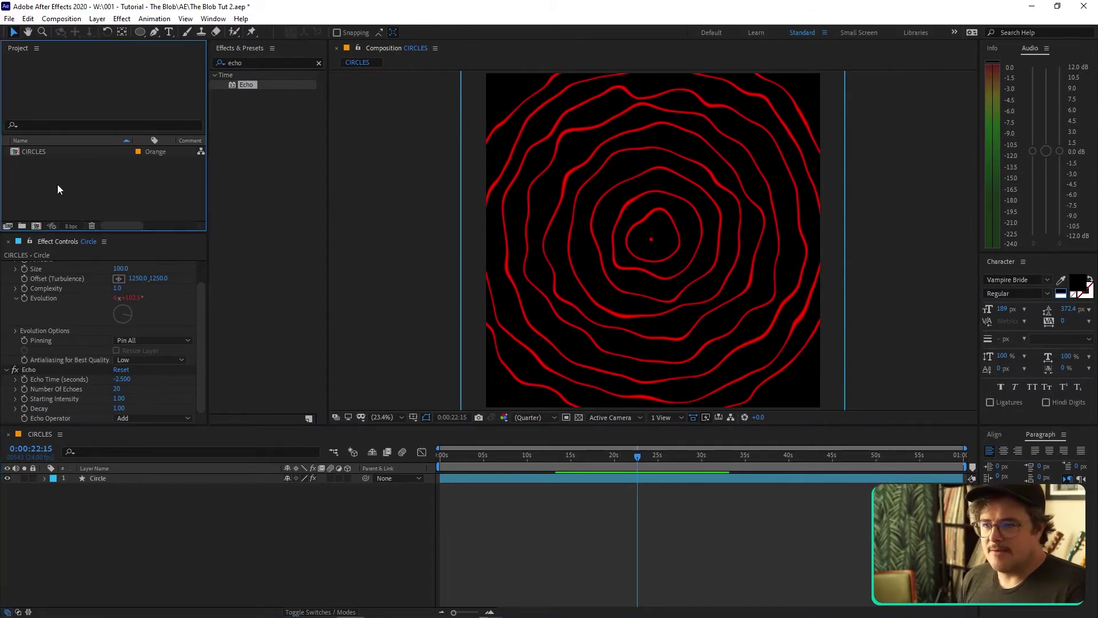
pyautogui.click(36, 225)
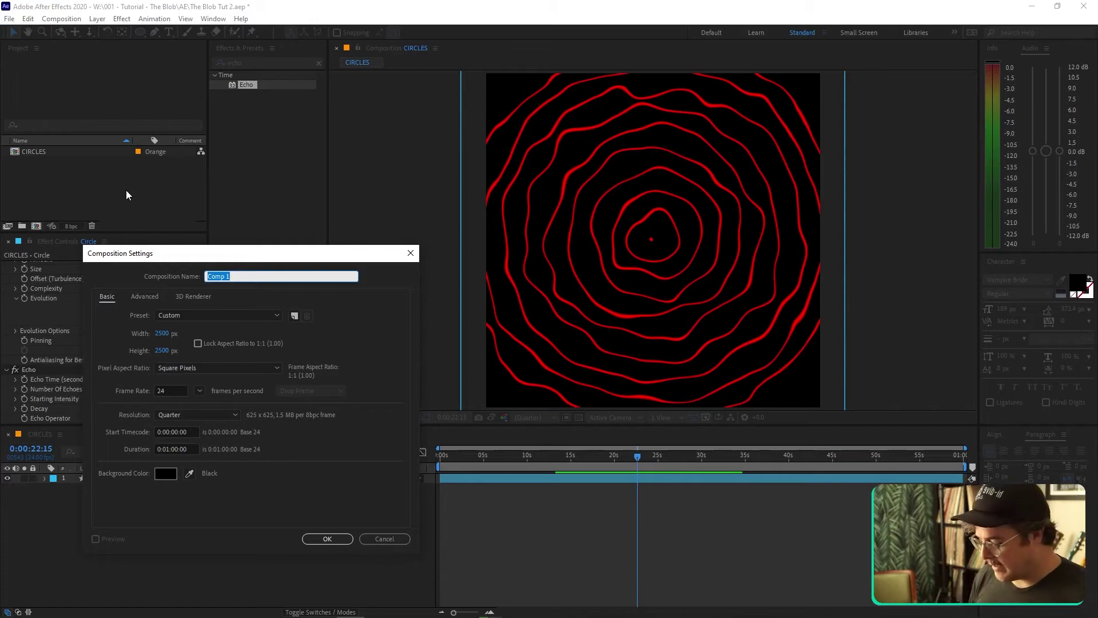
pyautogui.write('16')
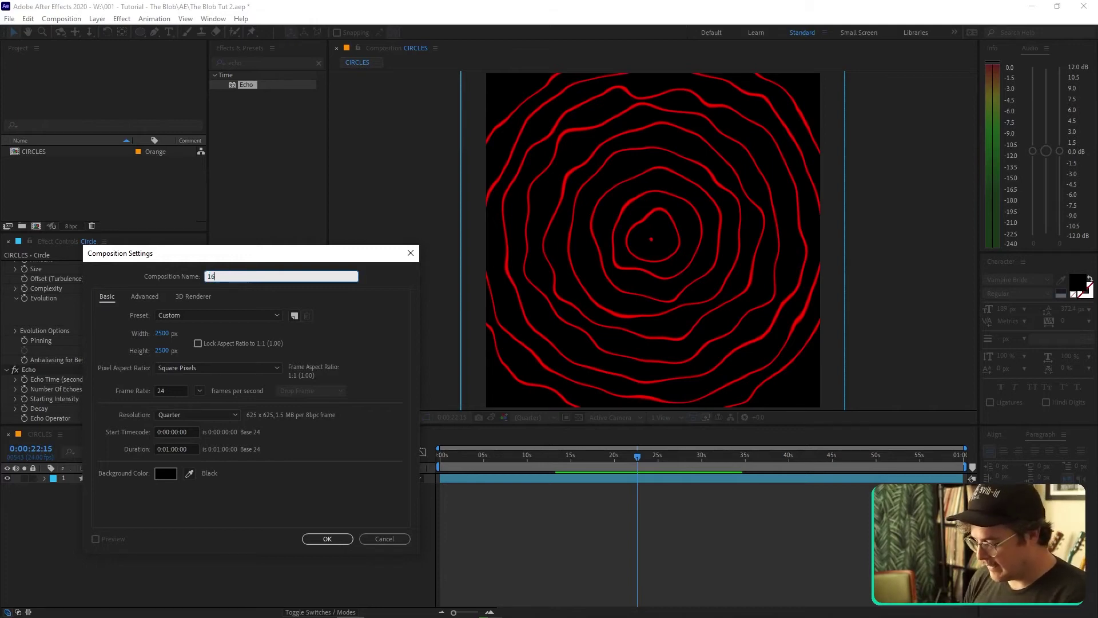
pyautogui.write('x9')
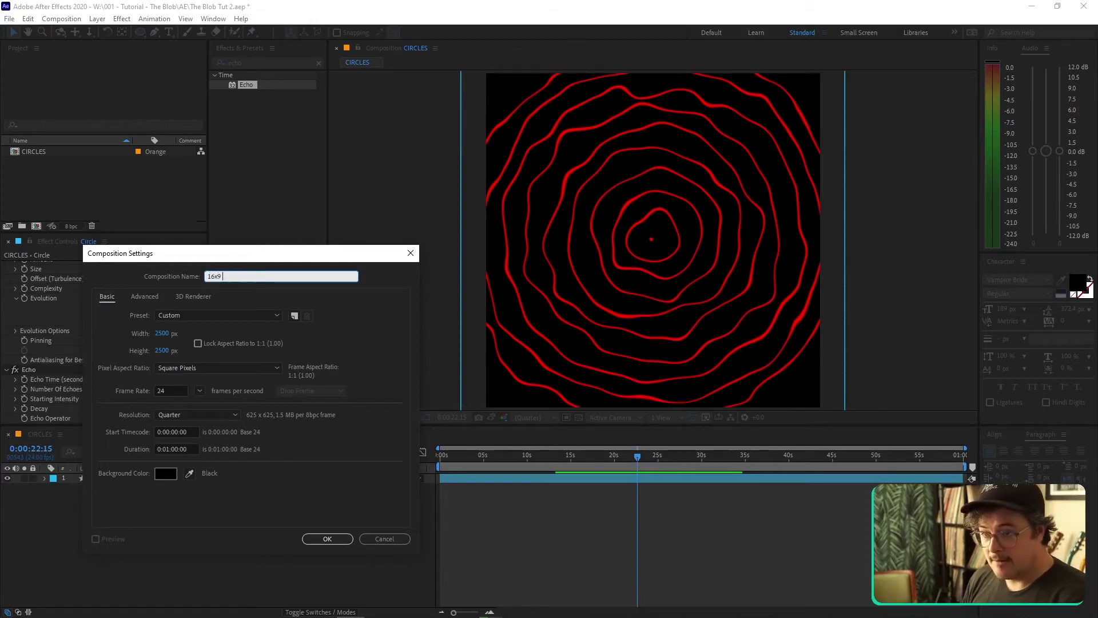
pyautogui.write(' RENDER')
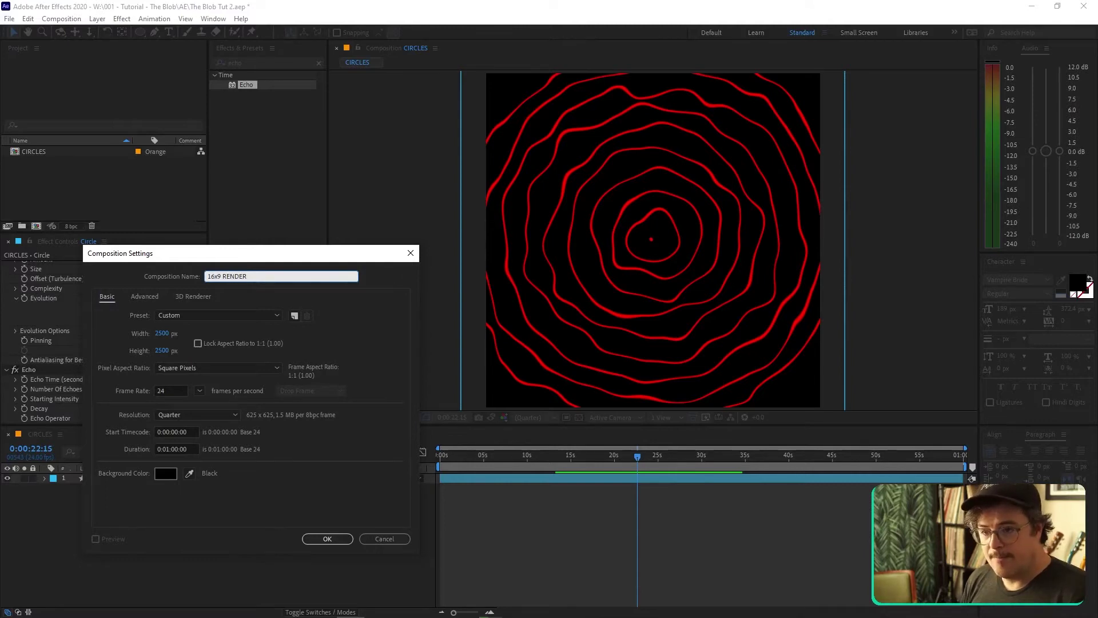
pyautogui.click(163, 334)
pyautogui.write('1920')
pyautogui.press('Tab')
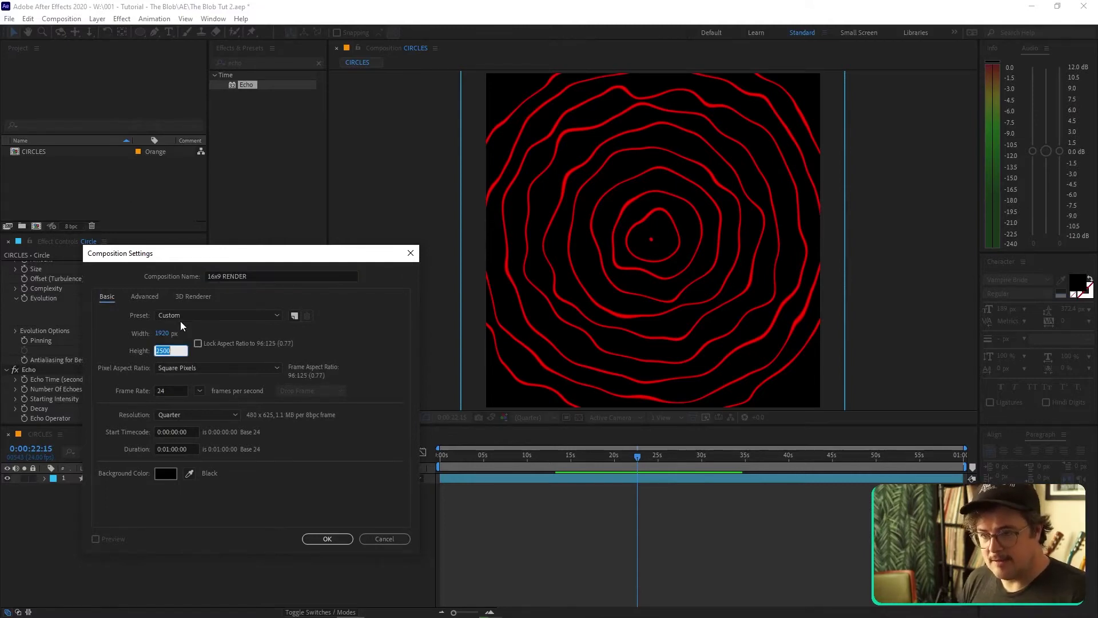
pyautogui.write('1080')
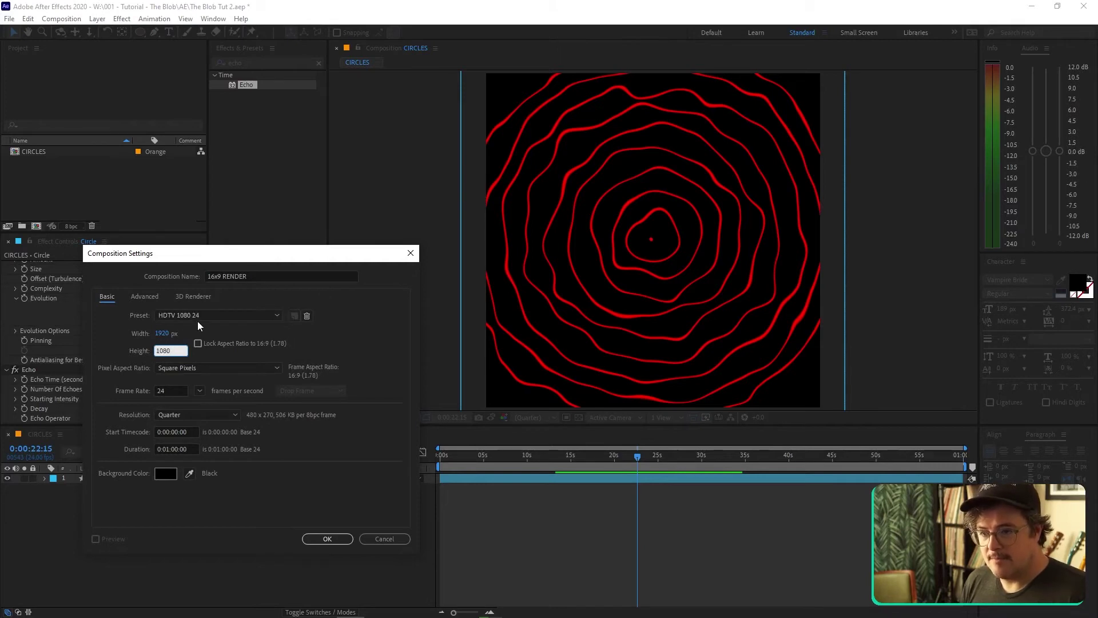
pyautogui.click(338, 353)
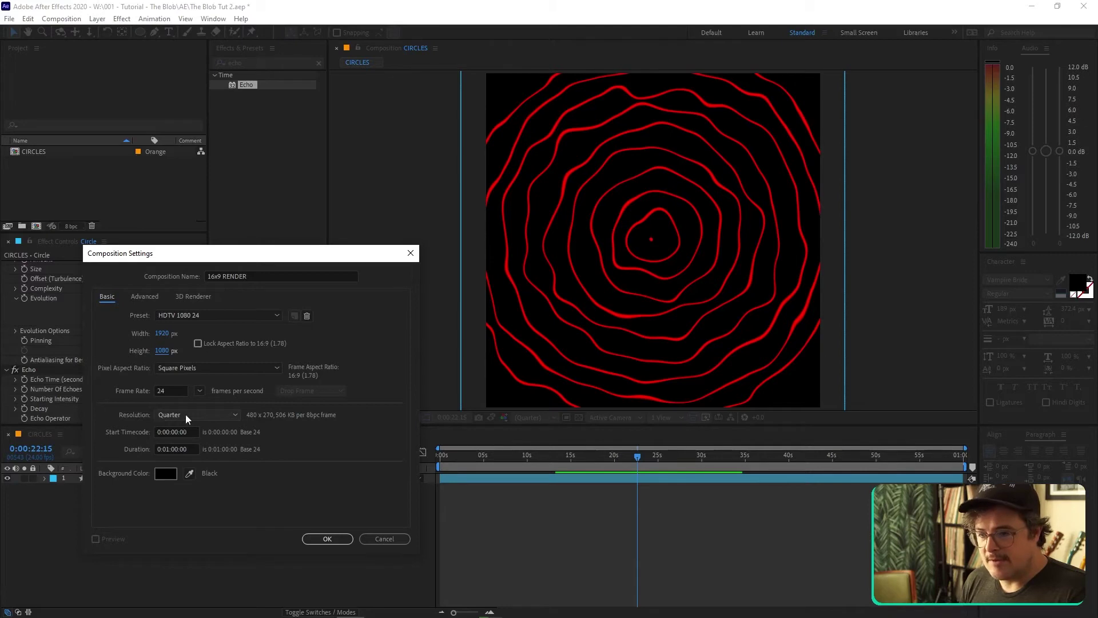
pyautogui.click(331, 539)
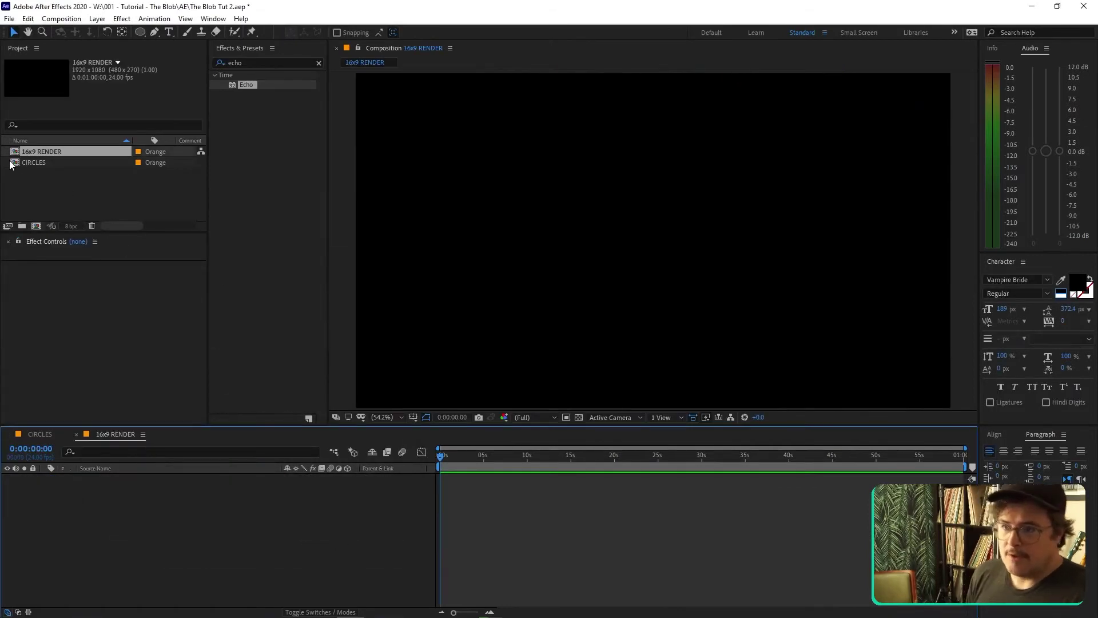
# - Nest the CIRCLES composition in the 16x9 RENDER timeline and go to 0:00:29:20
pyautogui.moveTo(17, 163); pyautogui.dragTo(159, 538)
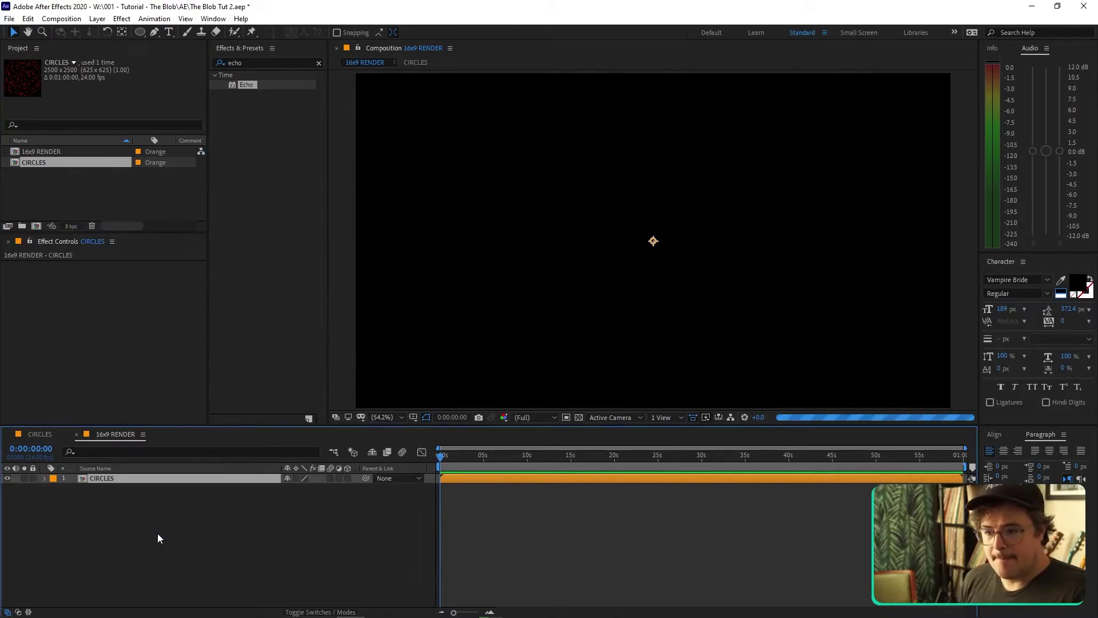
pyautogui.moveTo(506, 458); pyautogui.dragTo(702, 463)
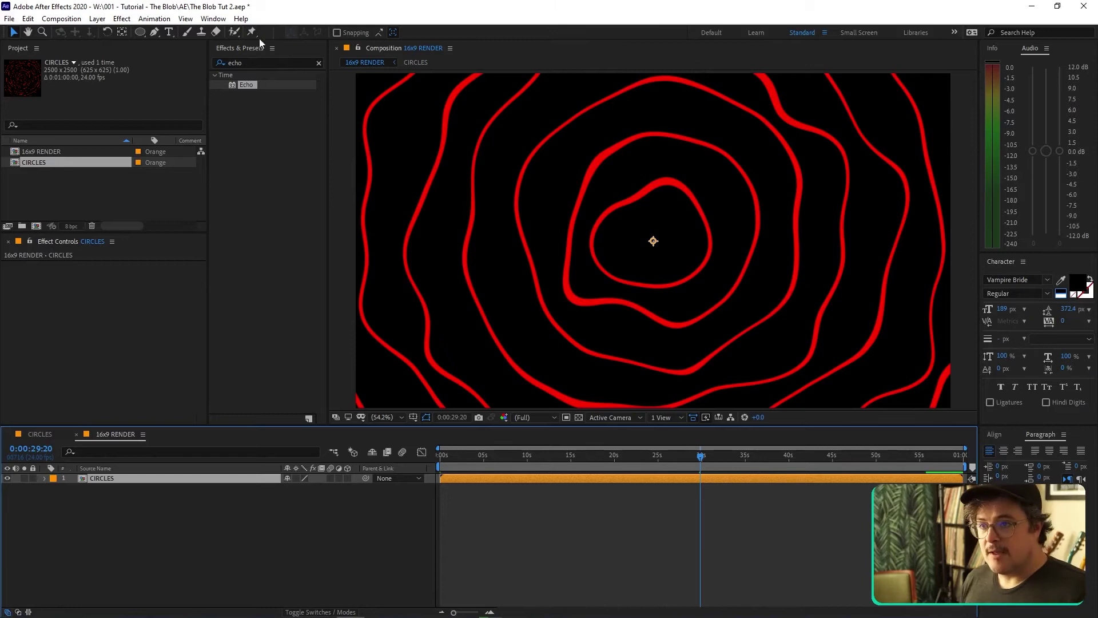
# - Add a text layer with white fill in Vampire Bride reading "The" and "DORK" on two lines
pyautogui.click(97, 19)
pyautogui.moveTo(103, 32)
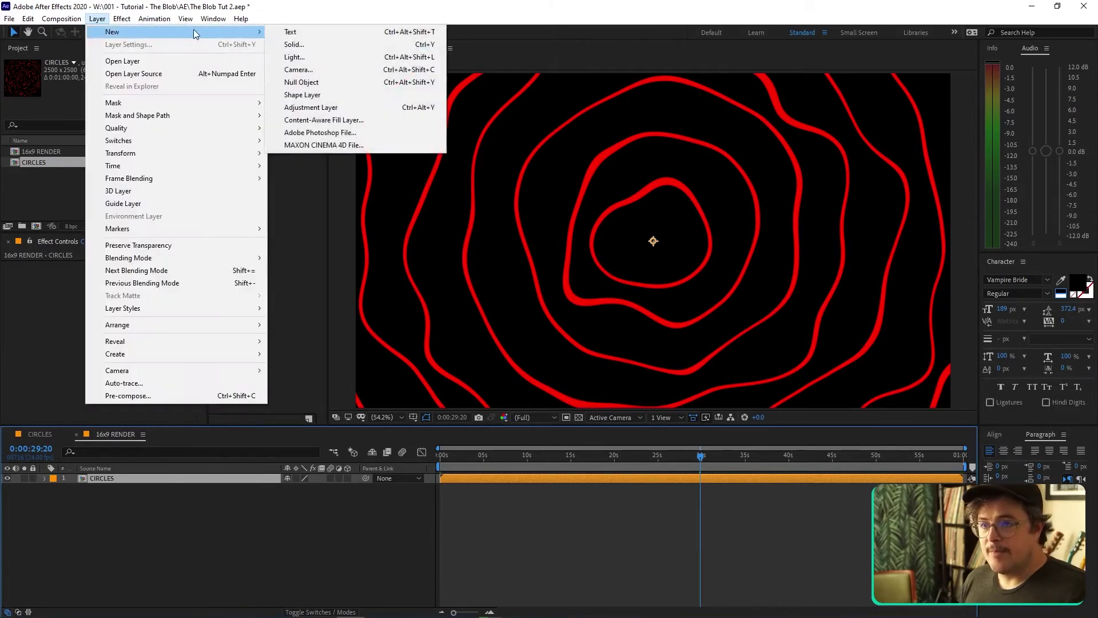
pyautogui.click(311, 29)
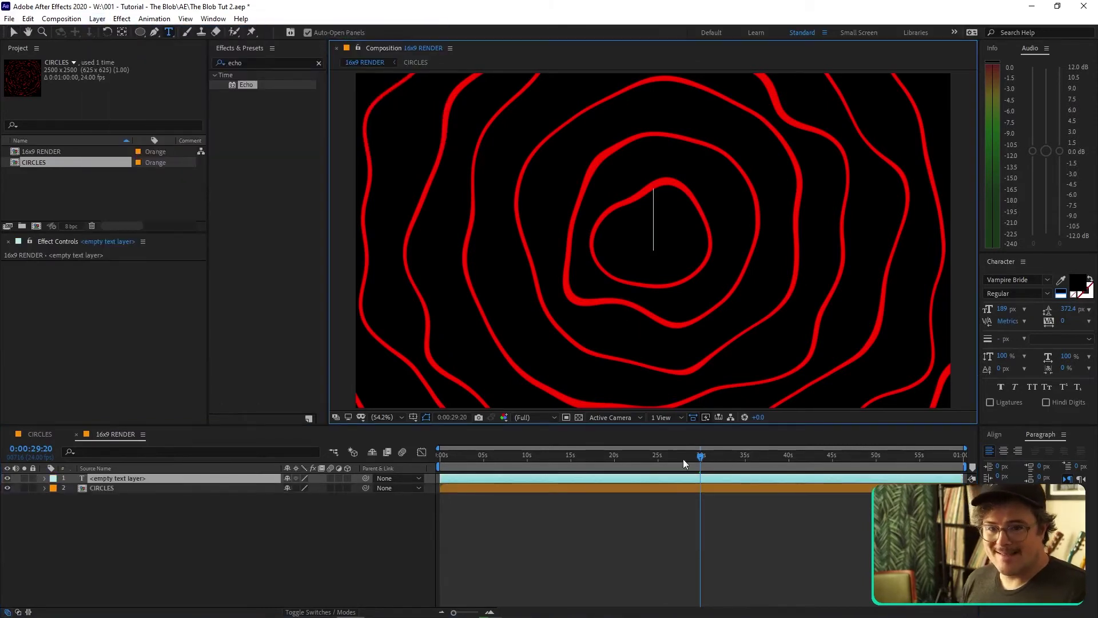
pyautogui.click(1066, 292)
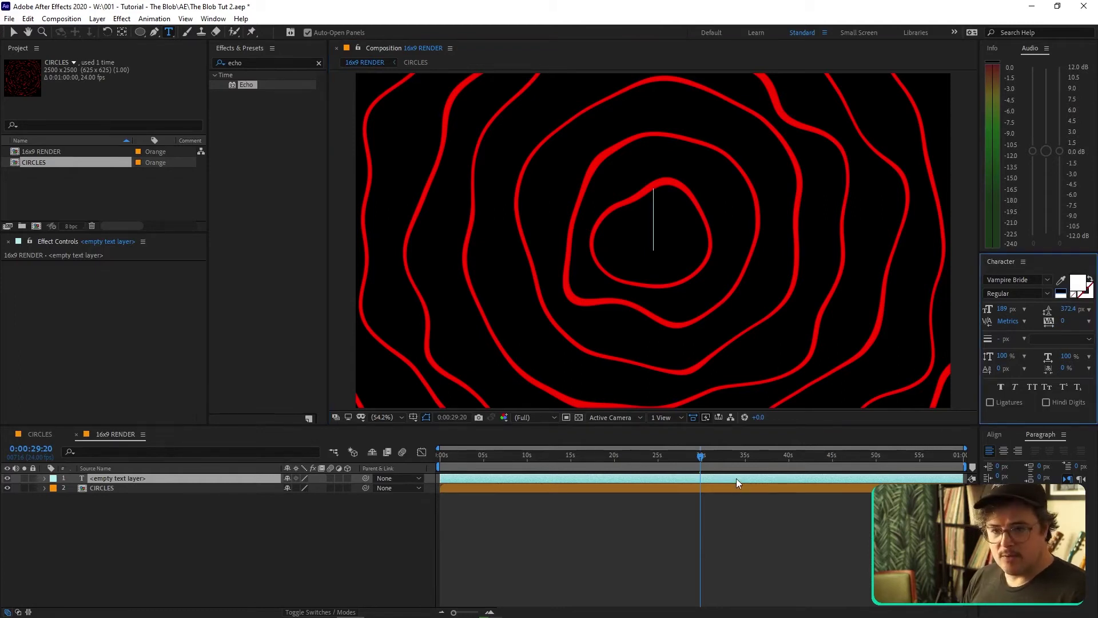
pyautogui.write('The')
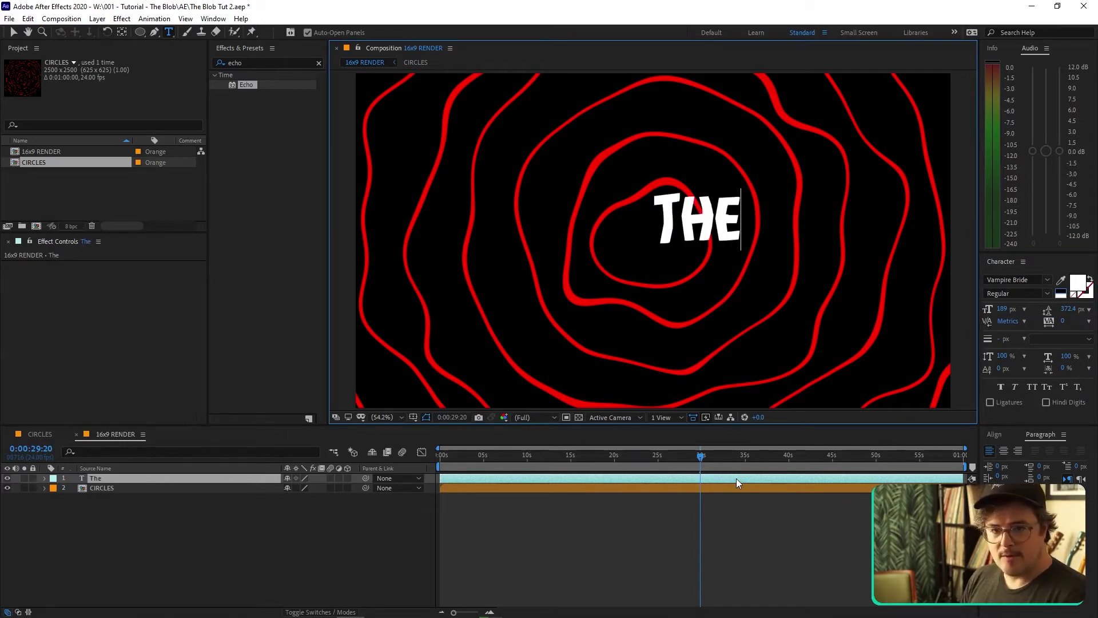
pyautogui.press('Return')
pyautogui.write('DORK')
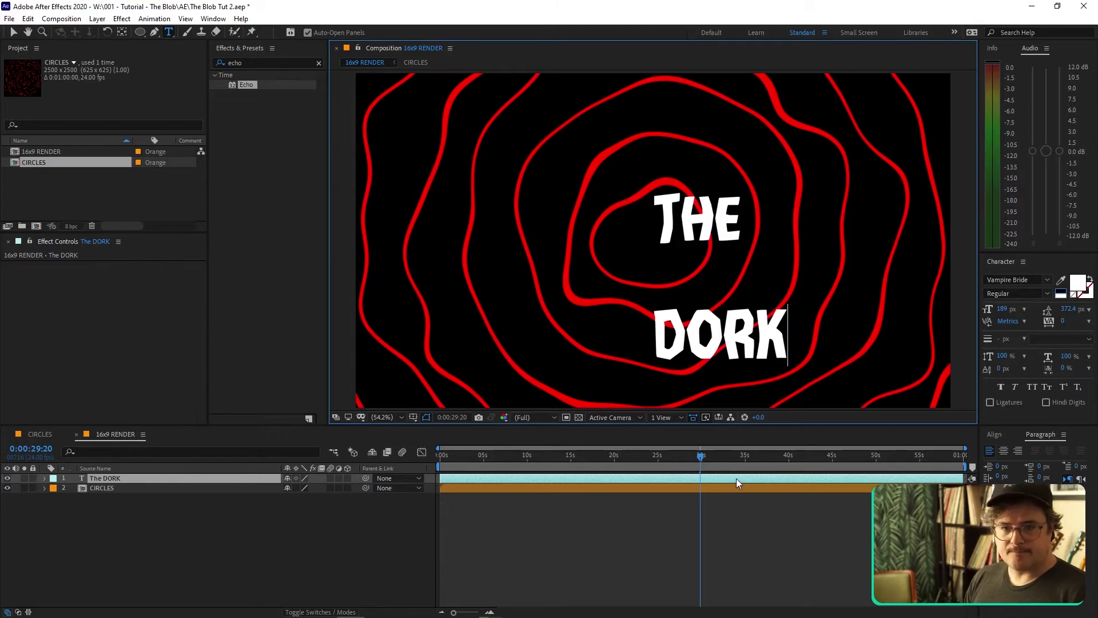
# - Enlarge the word DORK to 446 px, then centre the title over the rings and preview it
pyautogui.moveTo(663, 333); pyautogui.dragTo(494, 255)
pyautogui.doubleClick(495, 255)
pyautogui.moveTo(1002, 309); pyautogui.dragTo(1087, 252)
pyautogui.press('Escape')
pyautogui.press('v')
pyautogui.moveTo(579, 213); pyautogui.dragTo(601, 250)
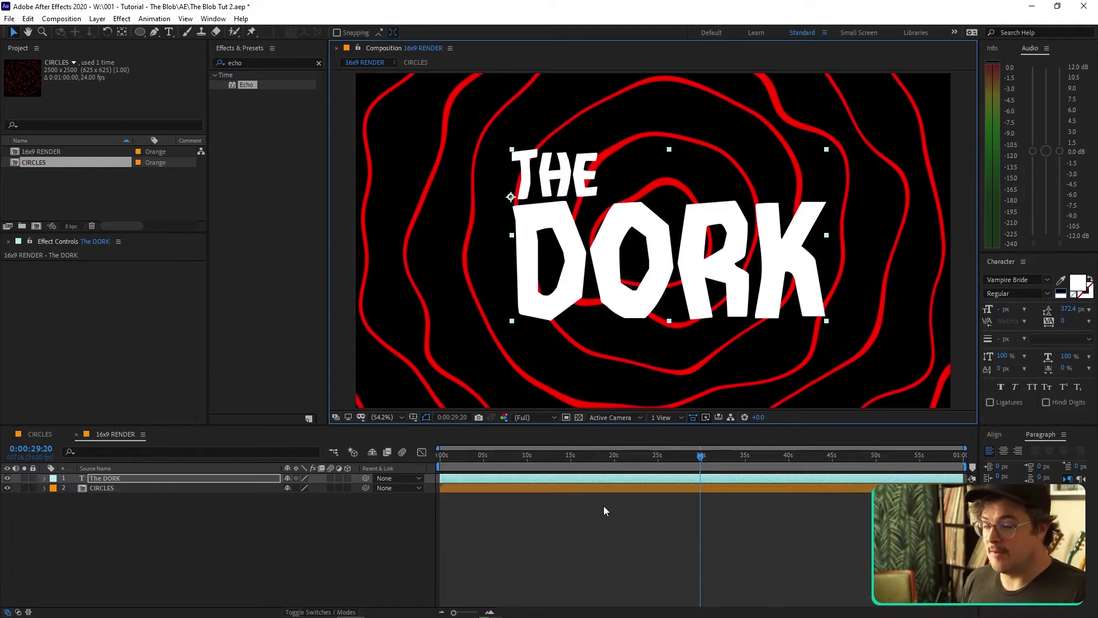
pyautogui.press('space')
# - Duplicate the CIRCLES layer twice and stagger the lower two layers to start at about 8.5 and 14.5 seconds
pyautogui.click(82, 491)
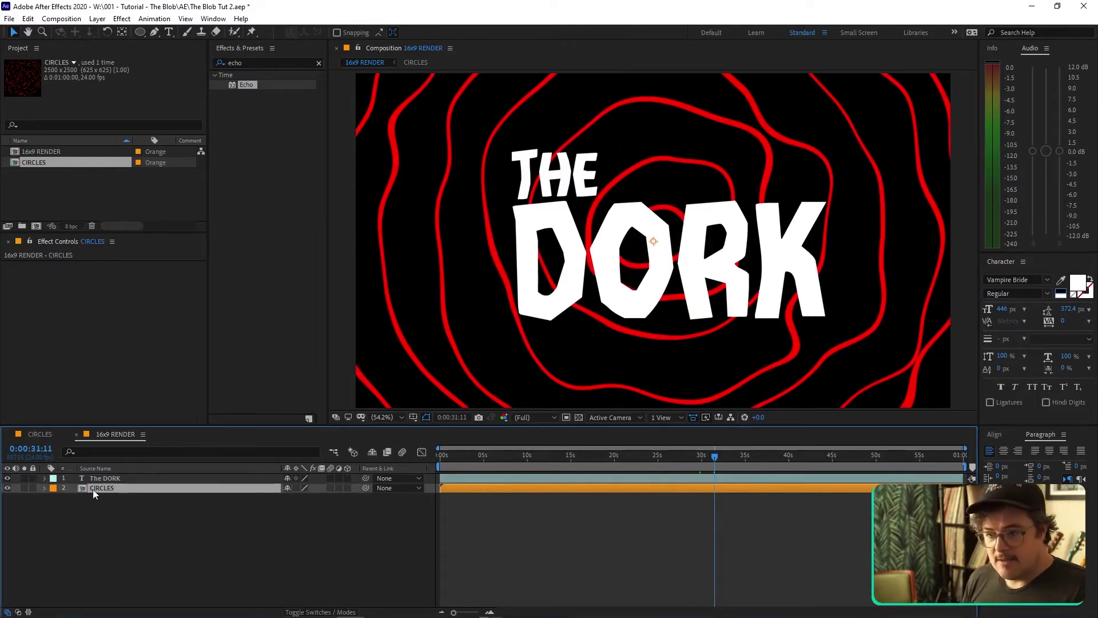
pyautogui.hotkey('ctrl', 'd')
pyautogui.hotkey('ctrl', 'd')
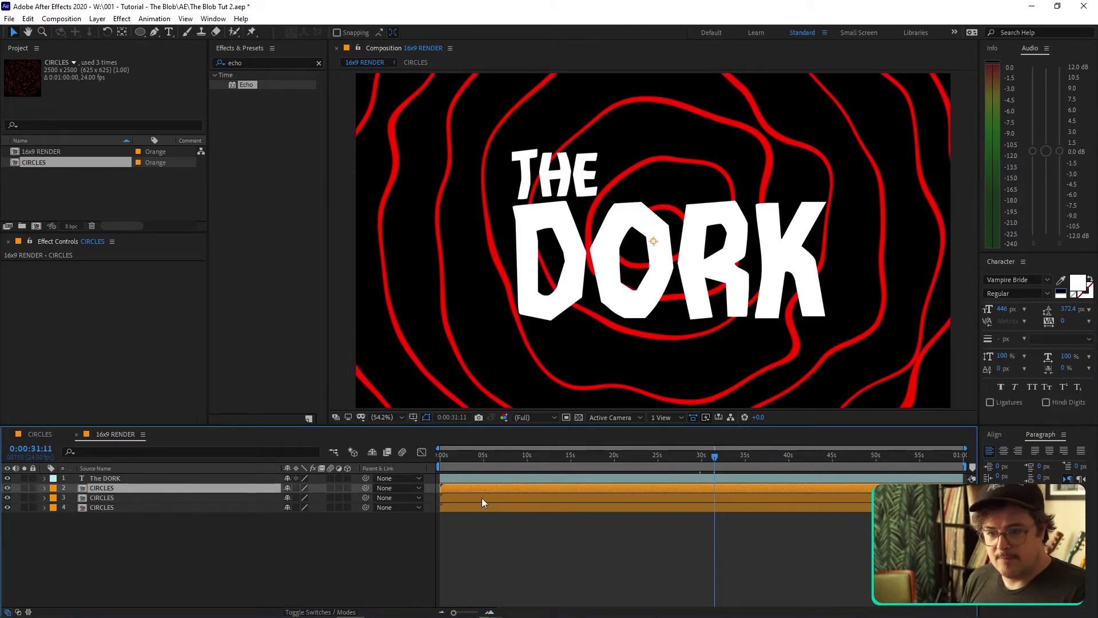
pyautogui.moveTo(480, 495); pyautogui.dragTo(670, 504)
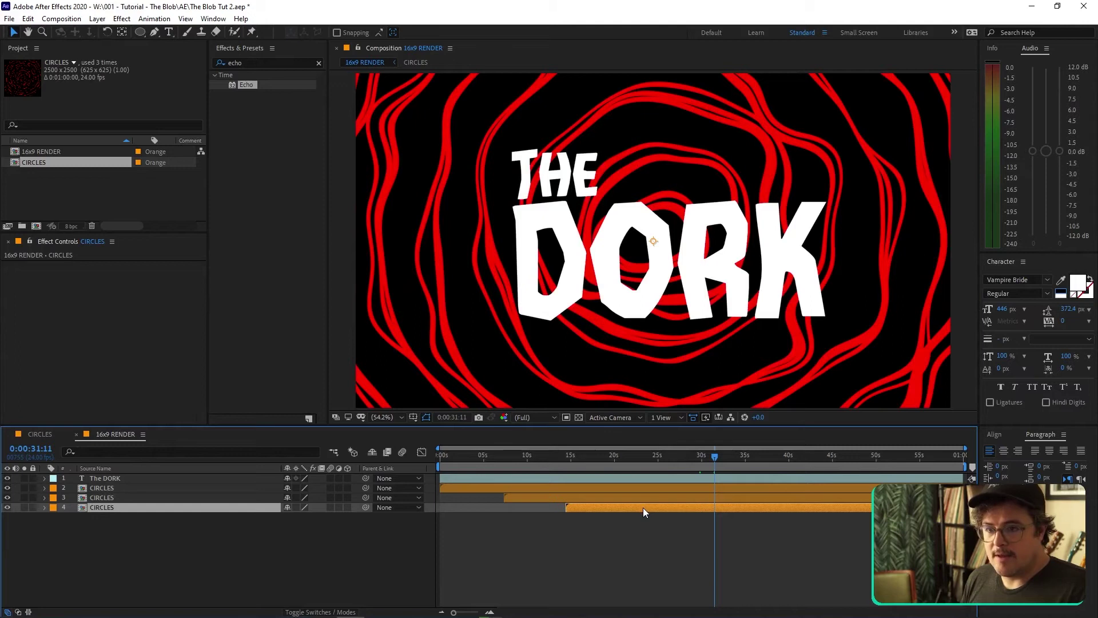
pyautogui.click(642, 498)
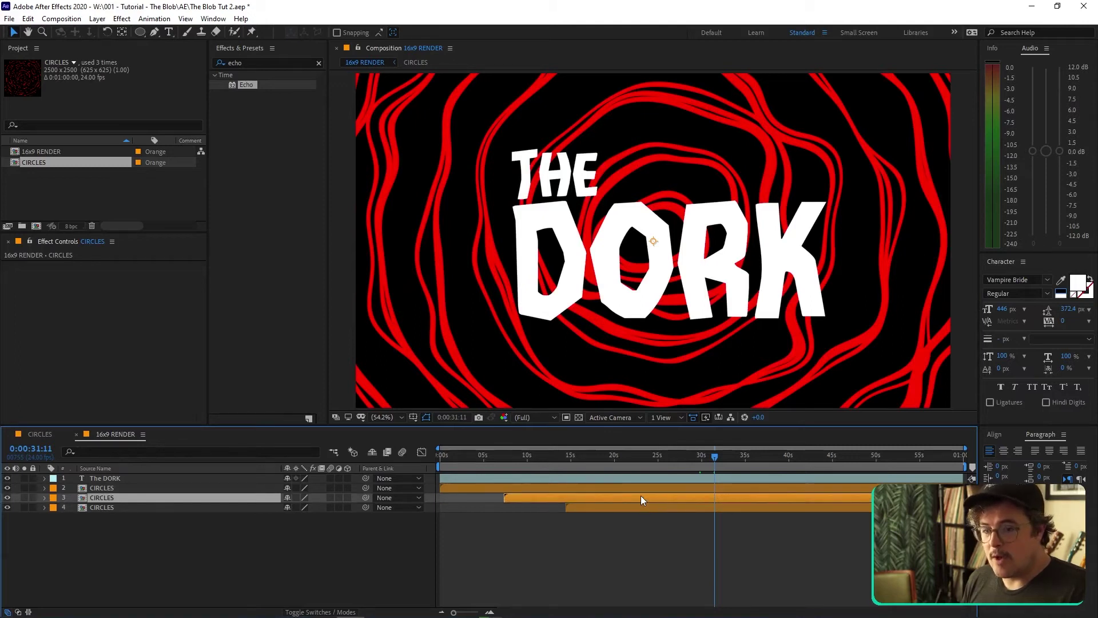
pyautogui.moveTo(641, 498); pyautogui.dragTo(650, 496)
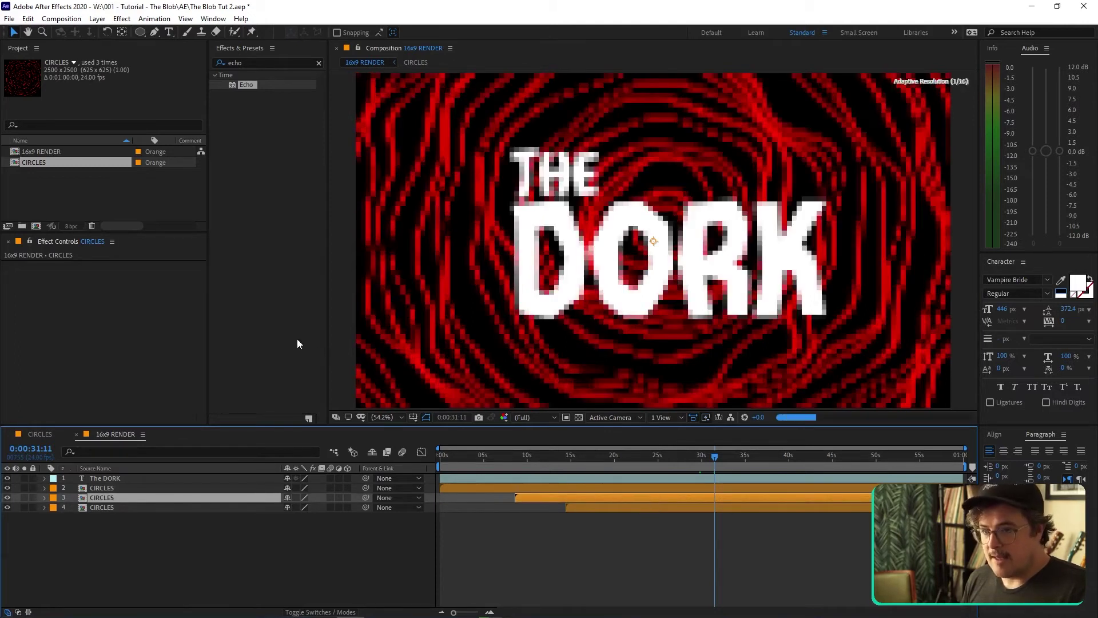
# - Set the Opacity of the middle CIRCLES layer to 33%
pyautogui.press('t')
pyautogui.click(292, 507)
pyautogui.write('33')
pyautogui.press('Return')
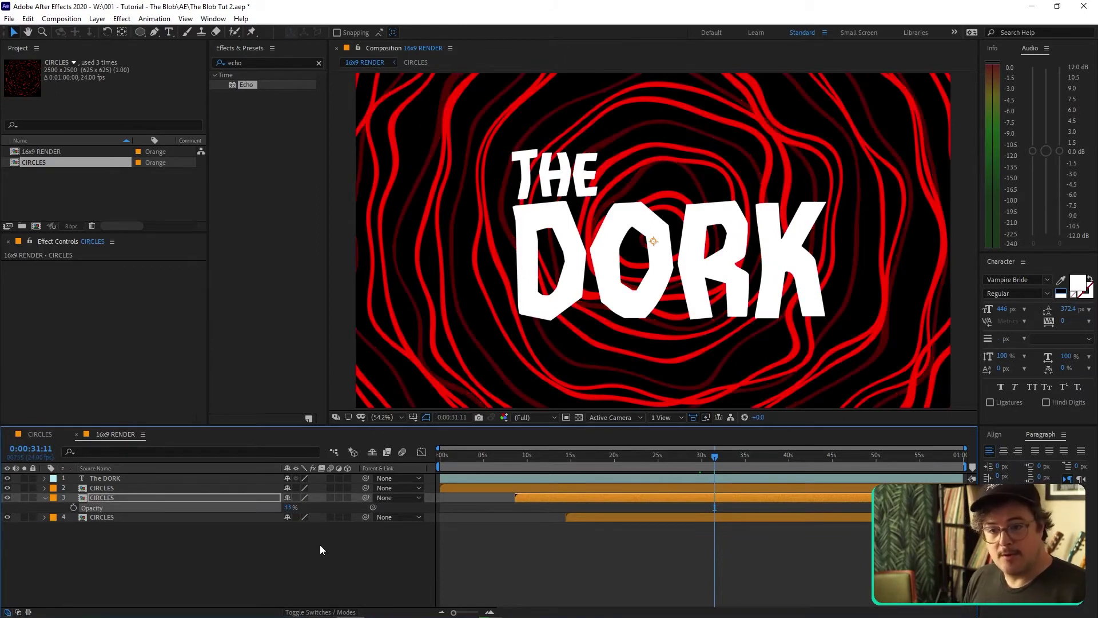
# - Apply the Tint effect to the lowest CIRCLES layer
pyautogui.click(651, 519)
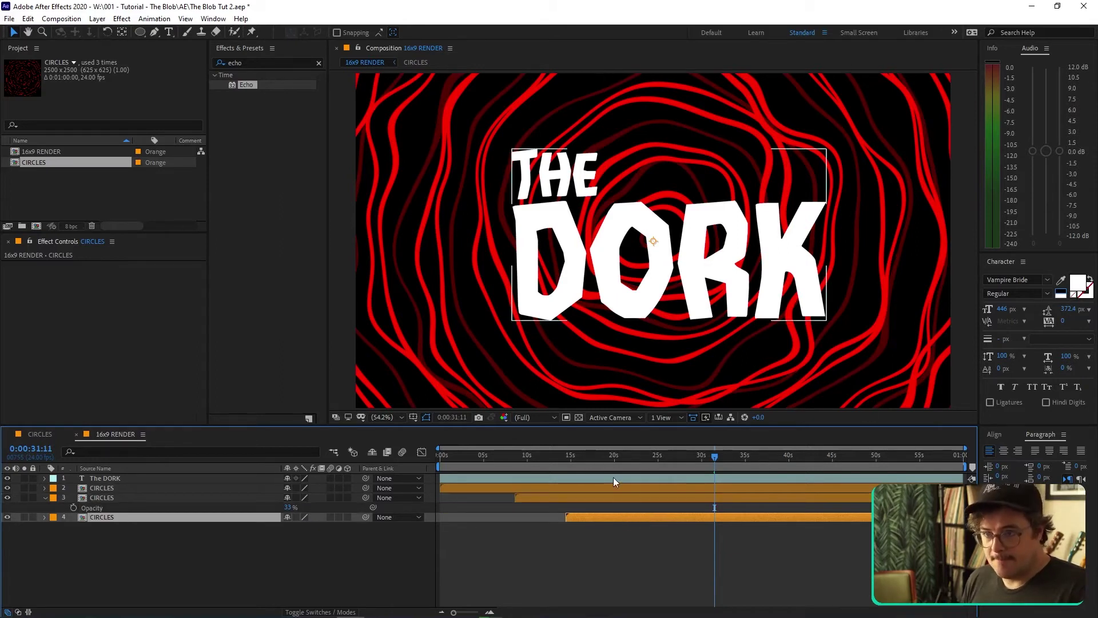
pyautogui.click(276, 63)
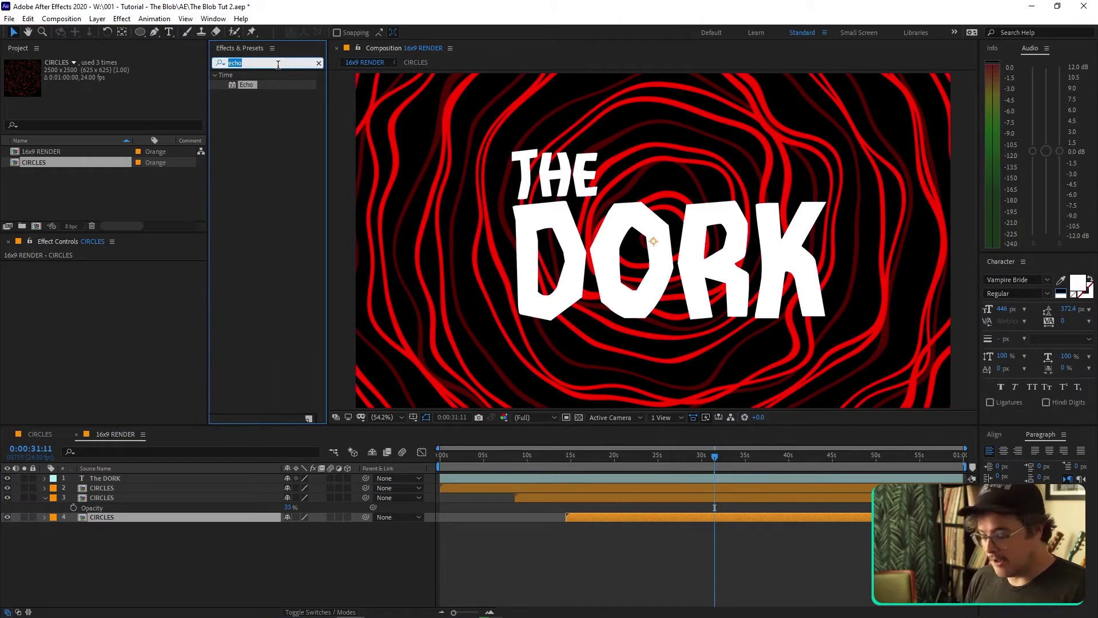
pyautogui.write('tint')
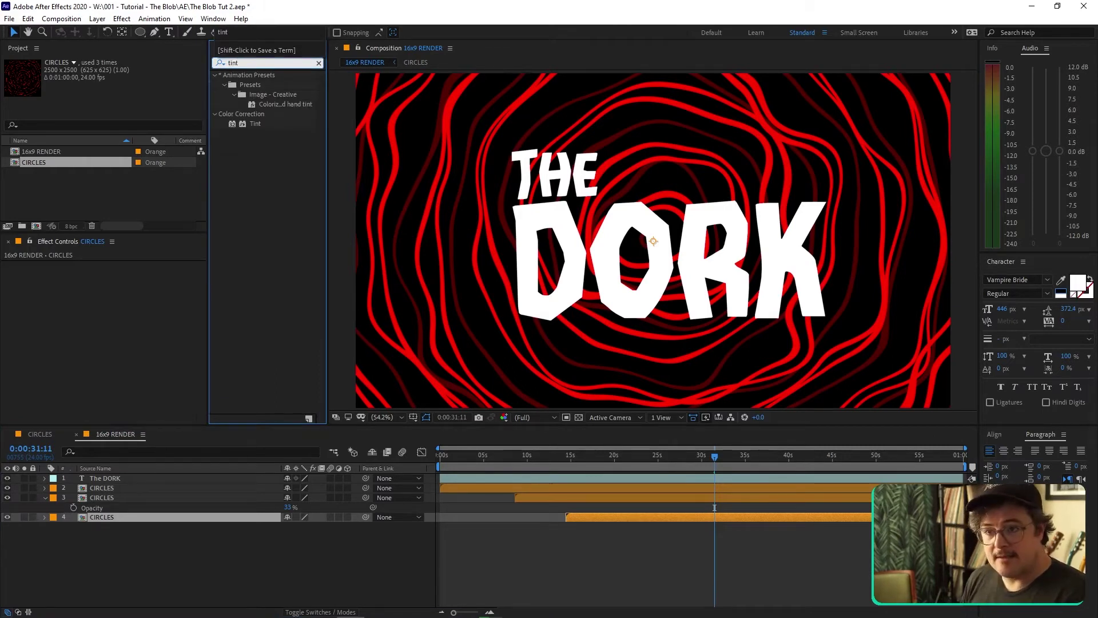
pyautogui.moveTo(238, 123); pyautogui.dragTo(112, 316)
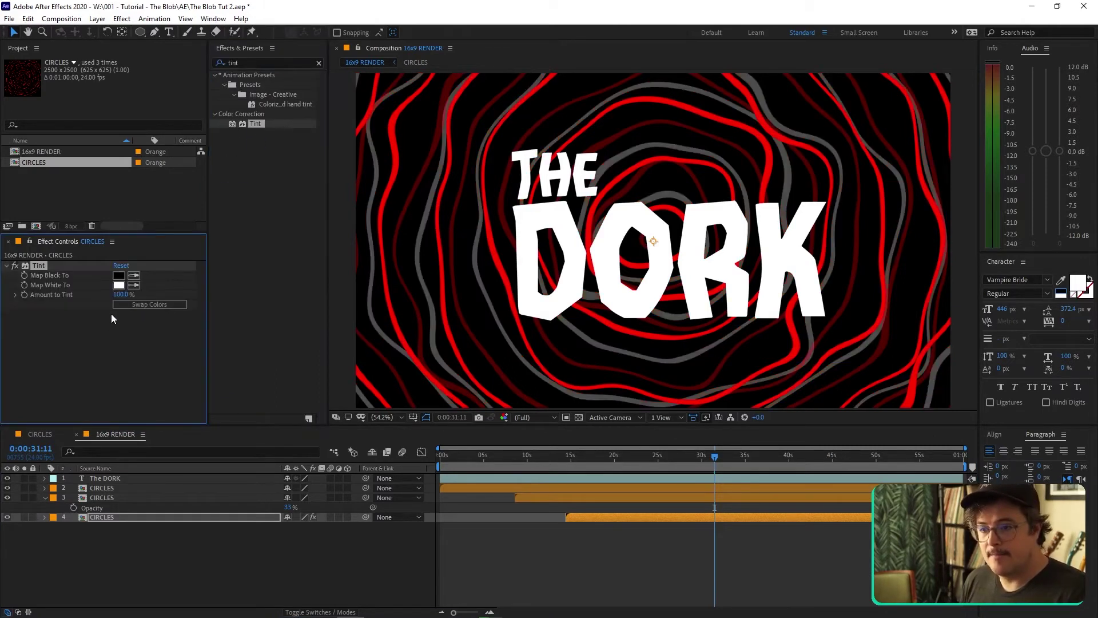
# - Set the Tint effect's Map Black To colour on the lowest CIRCLES layer to mustard yellow, BA930C
pyautogui.click(119, 275)
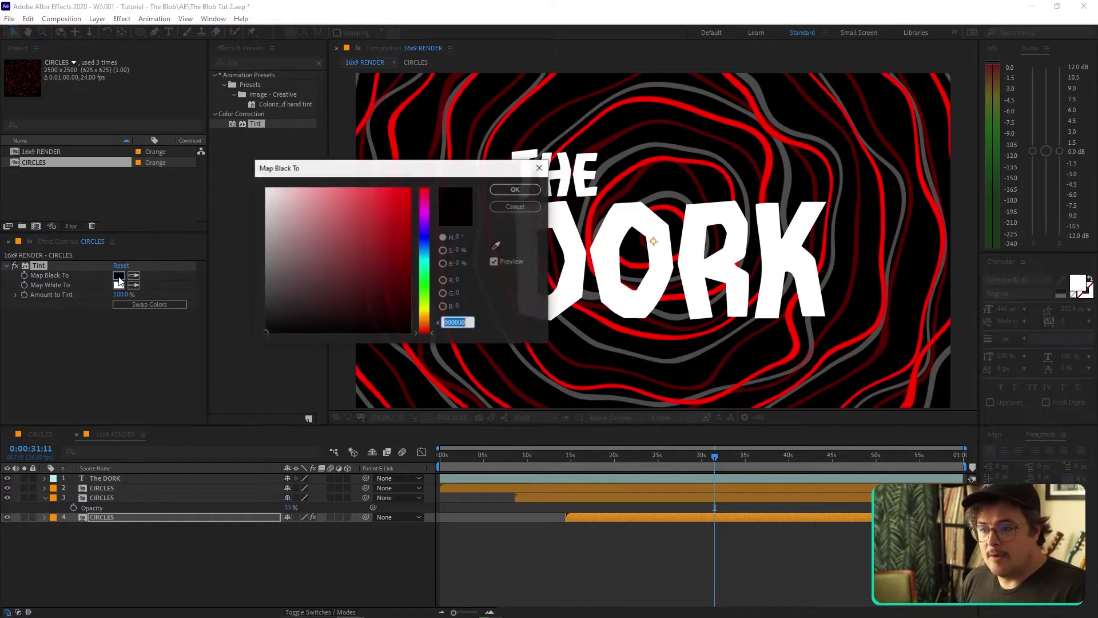
pyautogui.moveTo(428, 289); pyautogui.dragTo(429, 312)
pyautogui.moveTo(395, 220); pyautogui.dragTo(406, 242)
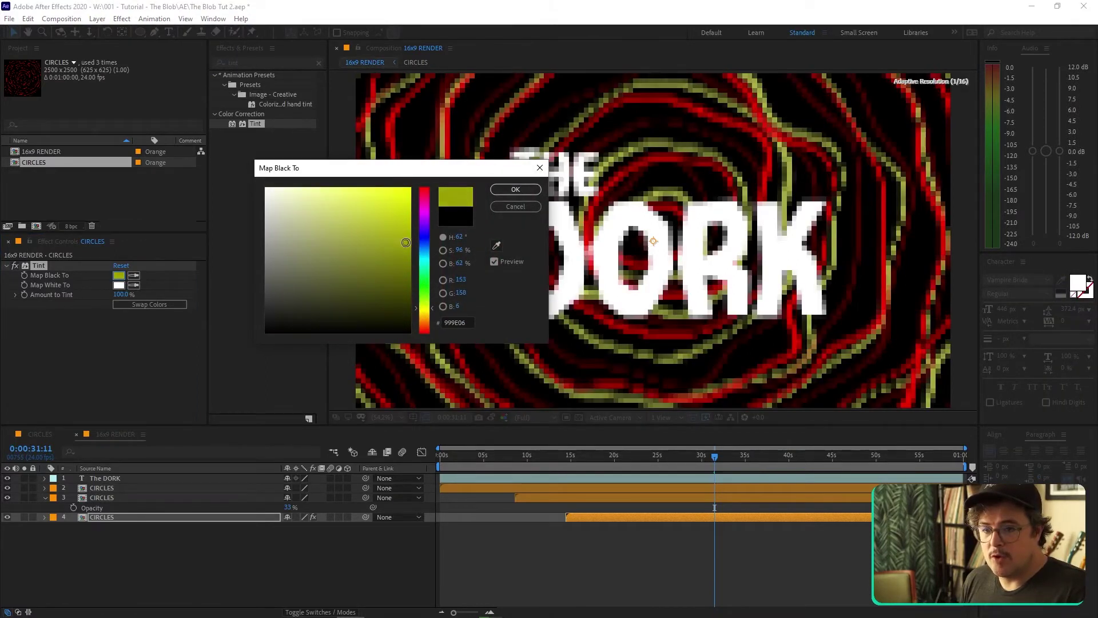
pyautogui.moveTo(432, 312); pyautogui.dragTo(433, 314)
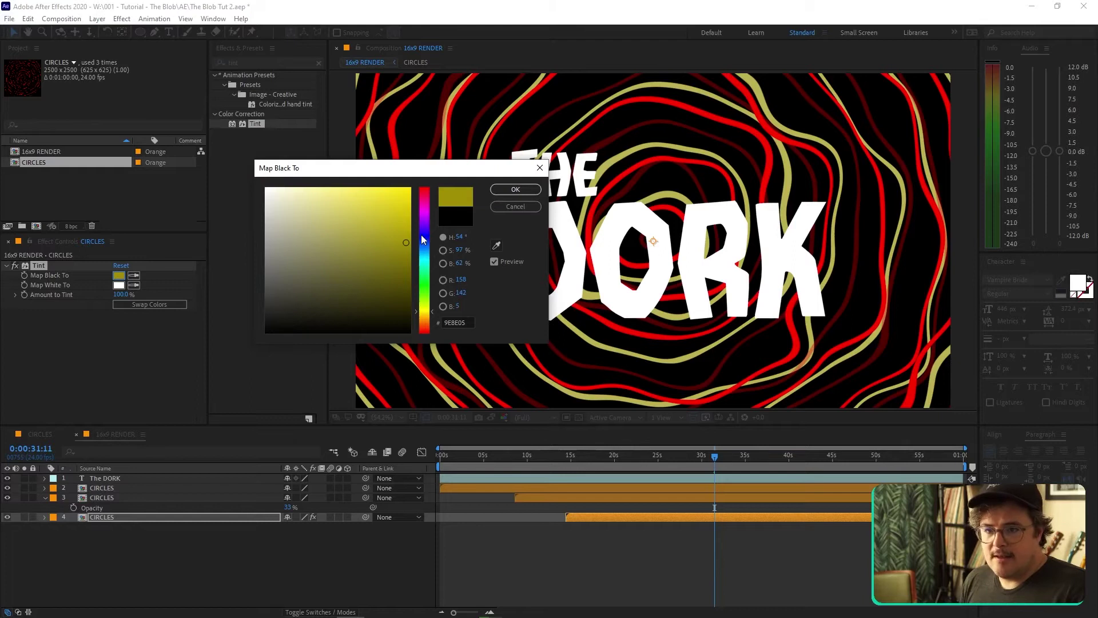
pyautogui.click(401, 227)
pyautogui.moveTo(433, 312); pyautogui.dragTo(433, 318)
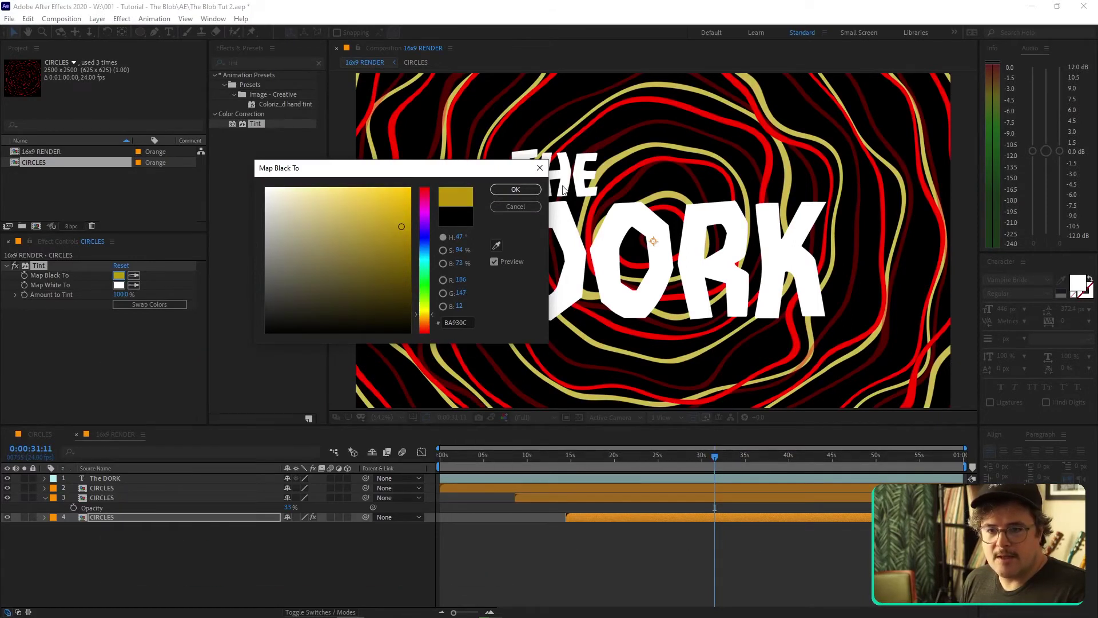
pyautogui.click(516, 189)
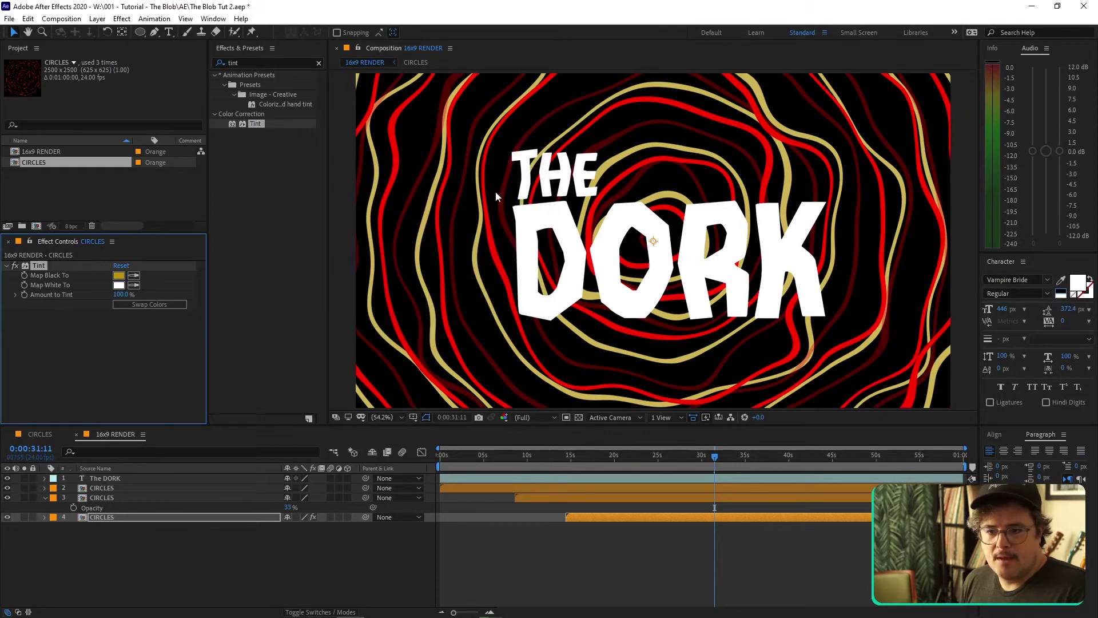
# - Scale the lowest CIRCLES layer down to 82%
pyautogui.click(615, 520)
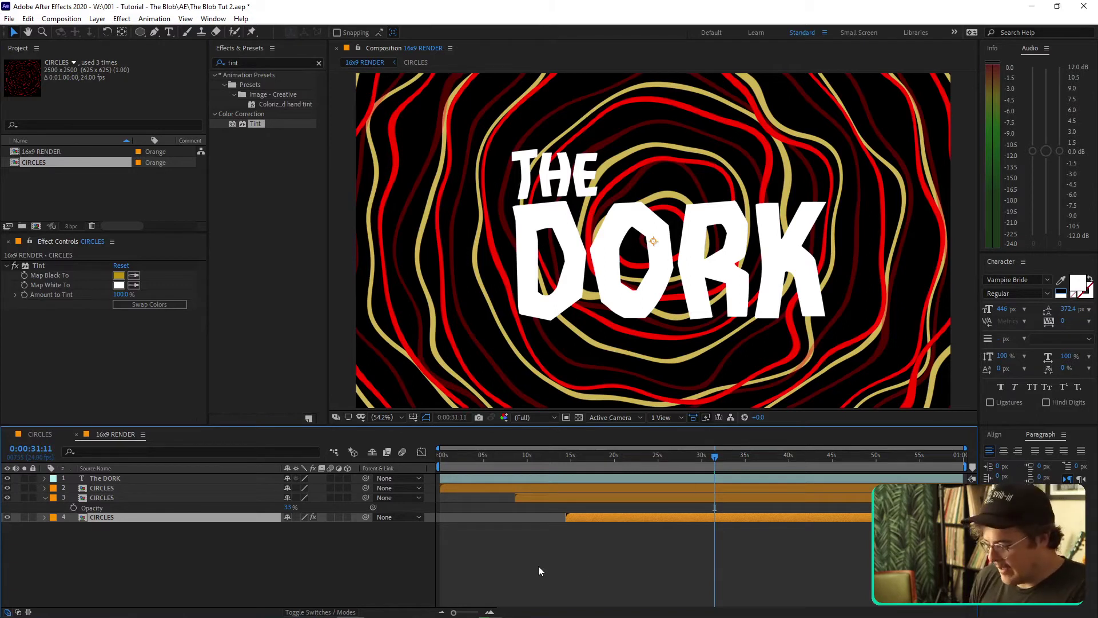
pyautogui.press('s')
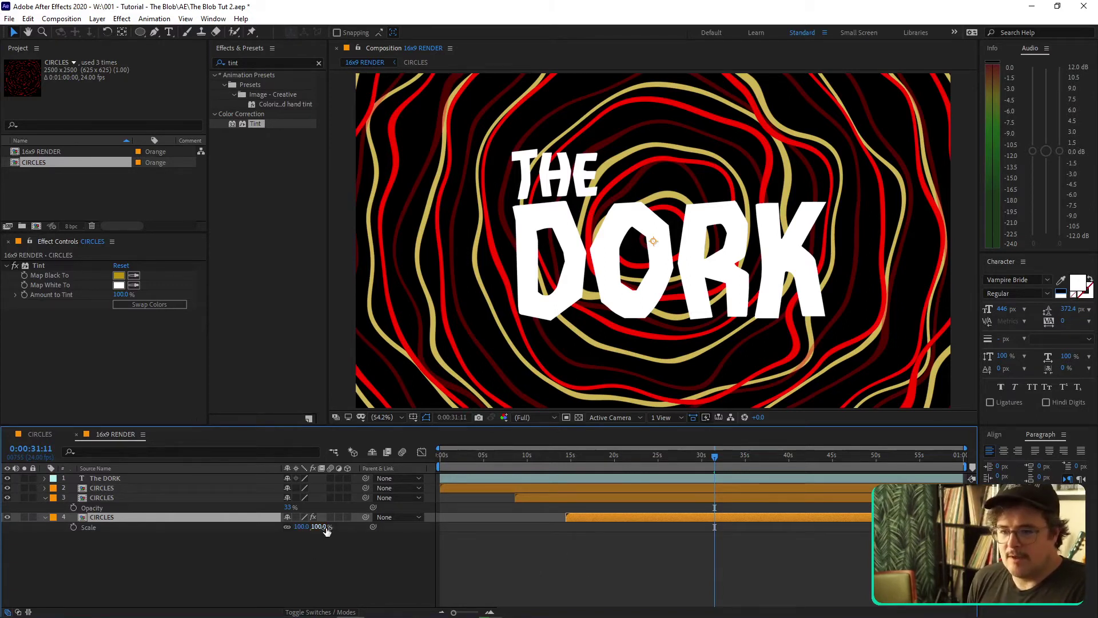
pyautogui.moveTo(326, 527); pyautogui.dragTo(313, 527)
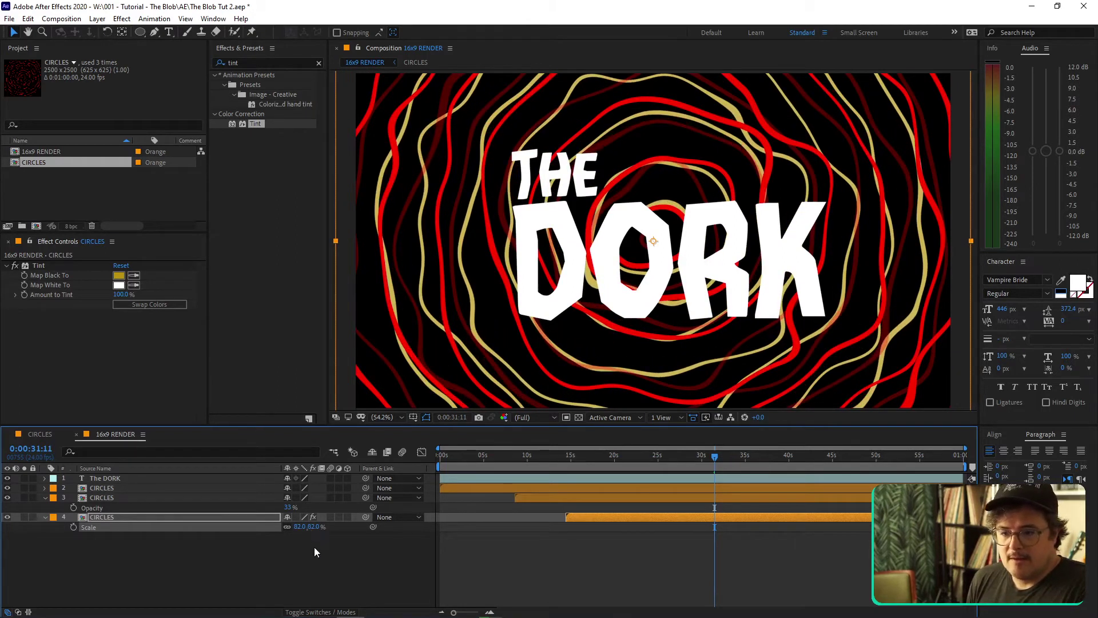
pyautogui.click(312, 551)
# - Rotate the middle CIRCLES layer to -159° and the lowest CIRCLES layer to 92°
pyautogui.click(693, 498)
pyautogui.press('r')
pyautogui.moveTo(303, 509); pyautogui.dragTo(218, 506)
pyautogui.click(251, 517)
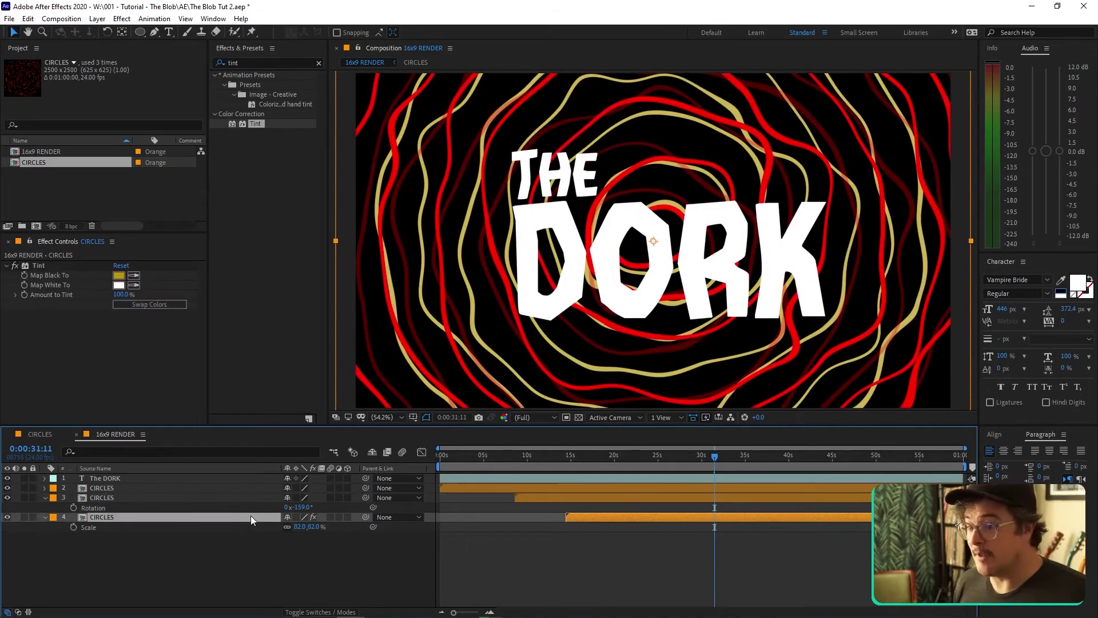
pyautogui.press('r')
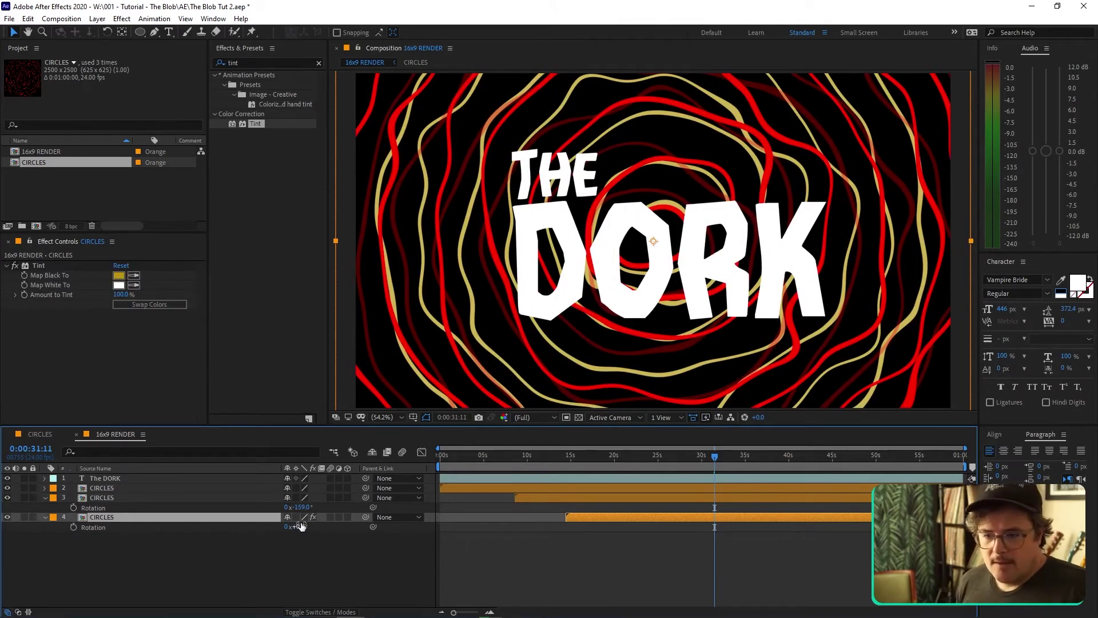
pyautogui.moveTo(301, 526); pyautogui.dragTo(334, 517)
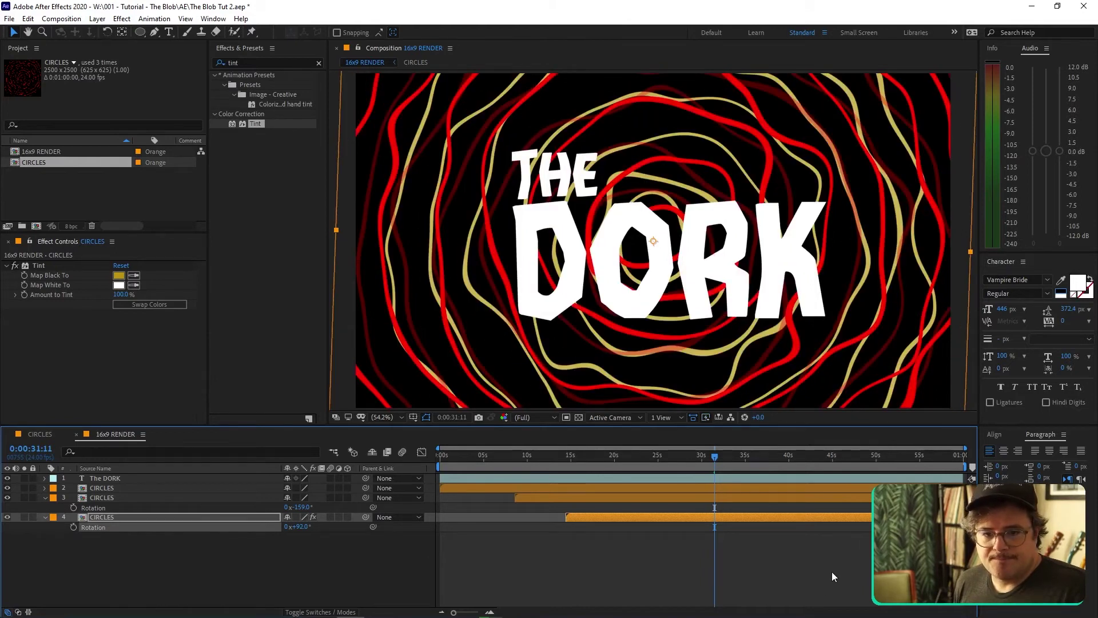
pyautogui.click(837, 590)
# - Trim the start of The DORK title layer to 0:00:19:08
pyautogui.moveTo(693, 458); pyautogui.dragTo(608, 455)
pyautogui.click(636, 477)
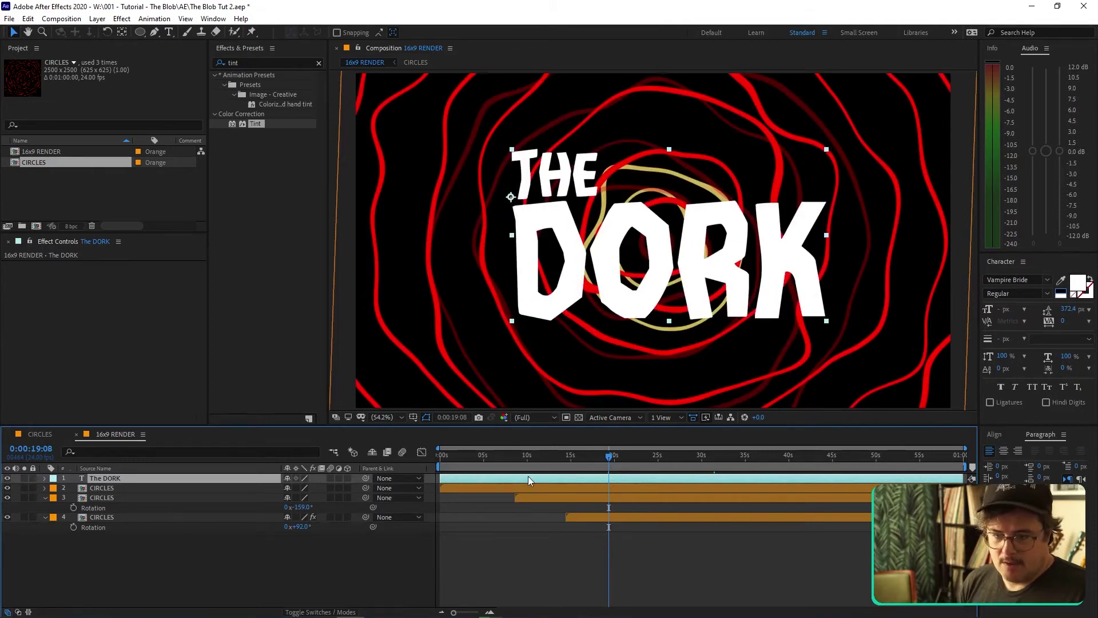
pyautogui.hotkey('alt', '[')
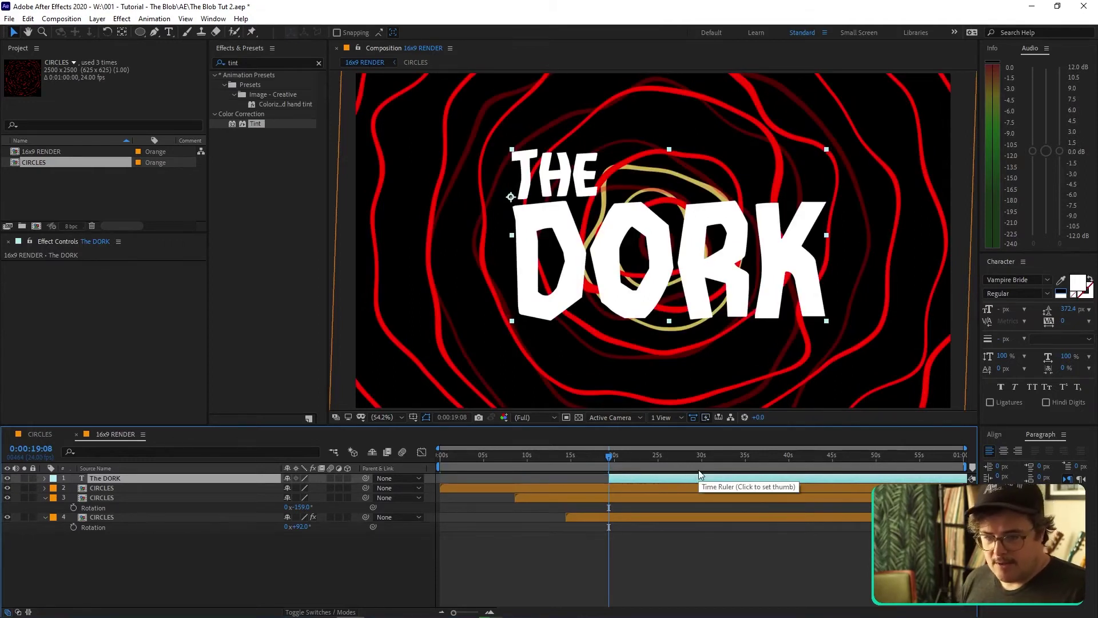
# - Fade in the title with Opacity keyframes of 0% at 0:00:19:08 and 100% at 0:00:20:14
pyautogui.press('t')
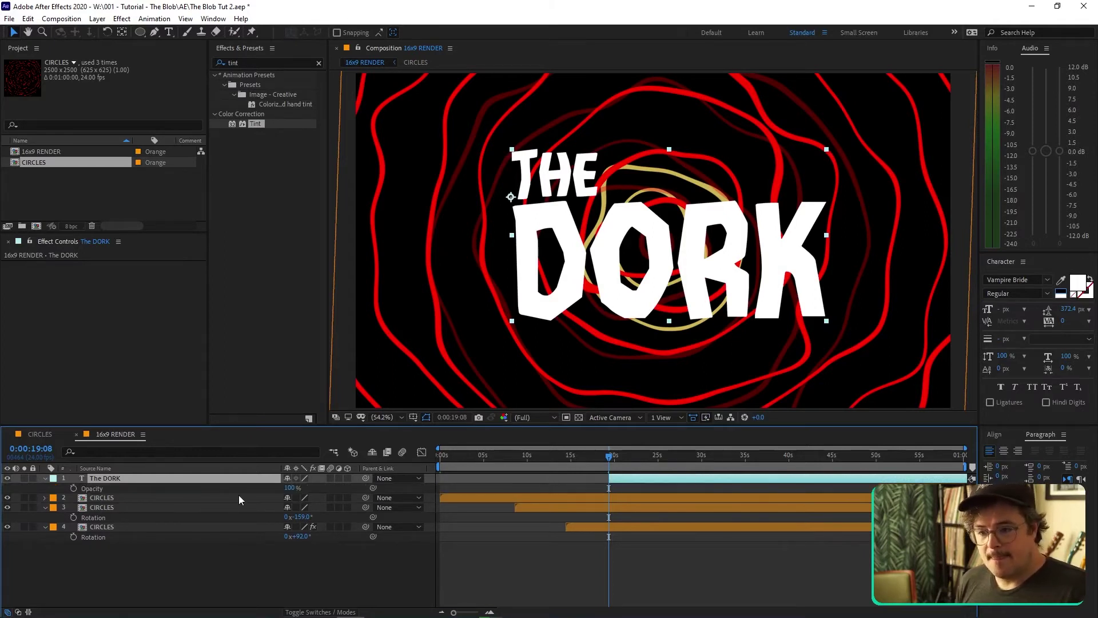
pyautogui.click(73, 488)
pyautogui.moveTo(290, 488); pyautogui.dragTo(167, 486)
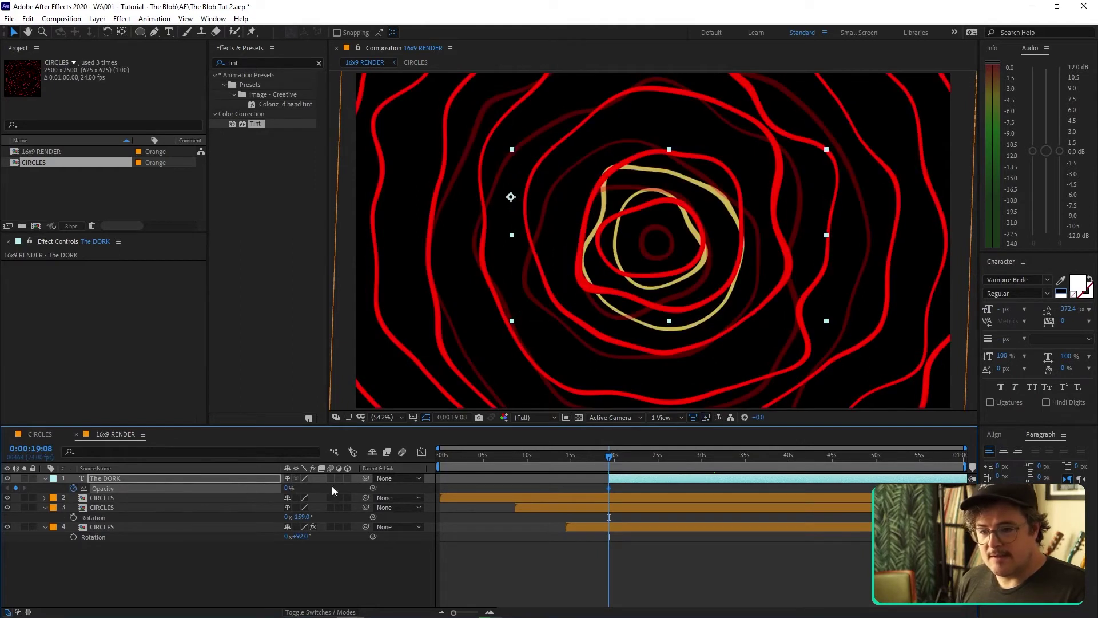
pyautogui.moveTo(608, 456); pyautogui.dragTo(620, 454)
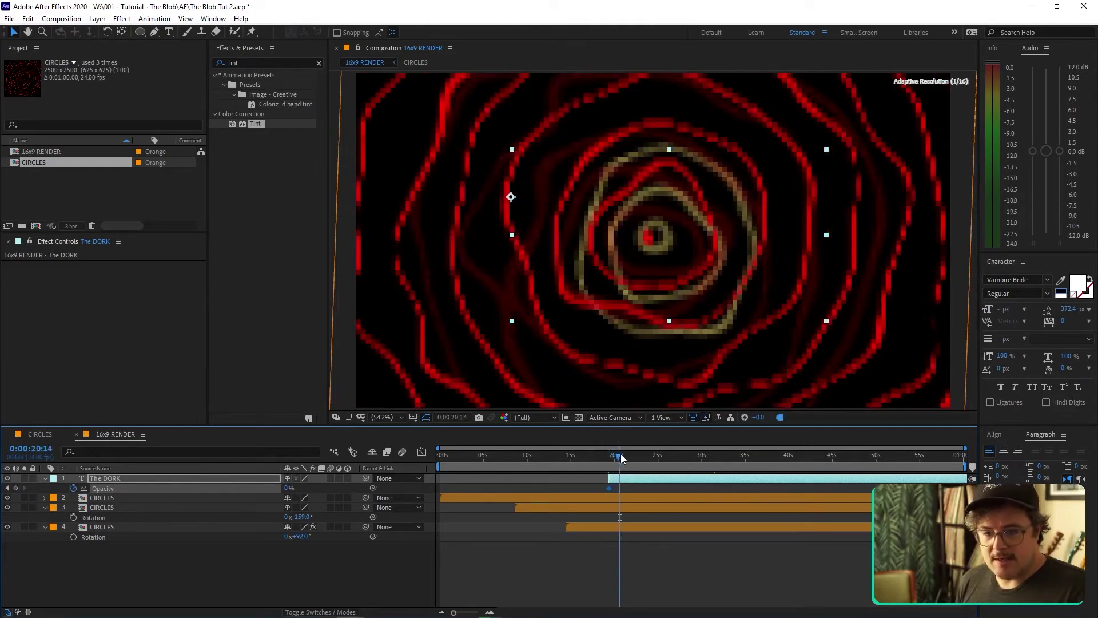
pyautogui.moveTo(288, 488); pyautogui.dragTo(379, 487)
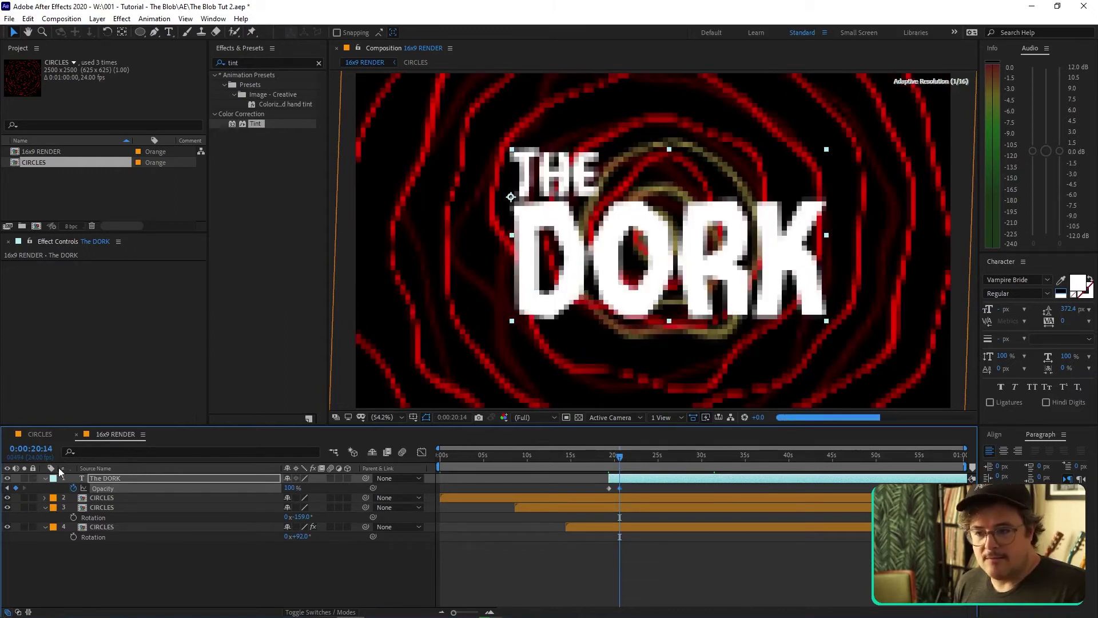
# - Solo the title layer and preview its fade-in from about 0:00:18:17
pyautogui.click(24, 478)
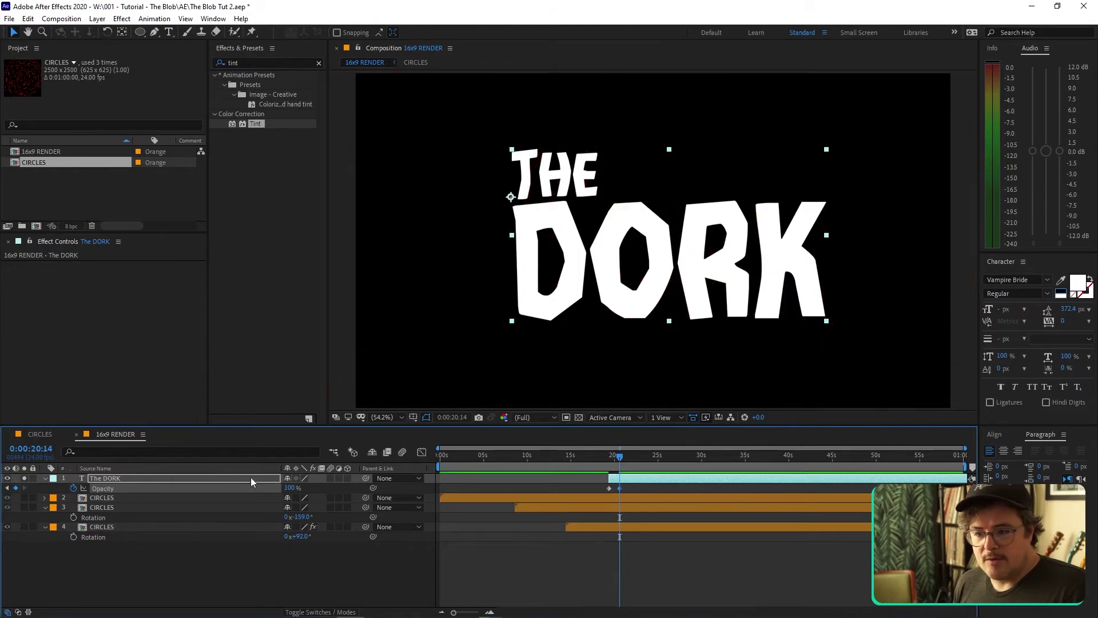
pyautogui.moveTo(607, 456); pyautogui.dragTo(604, 456)
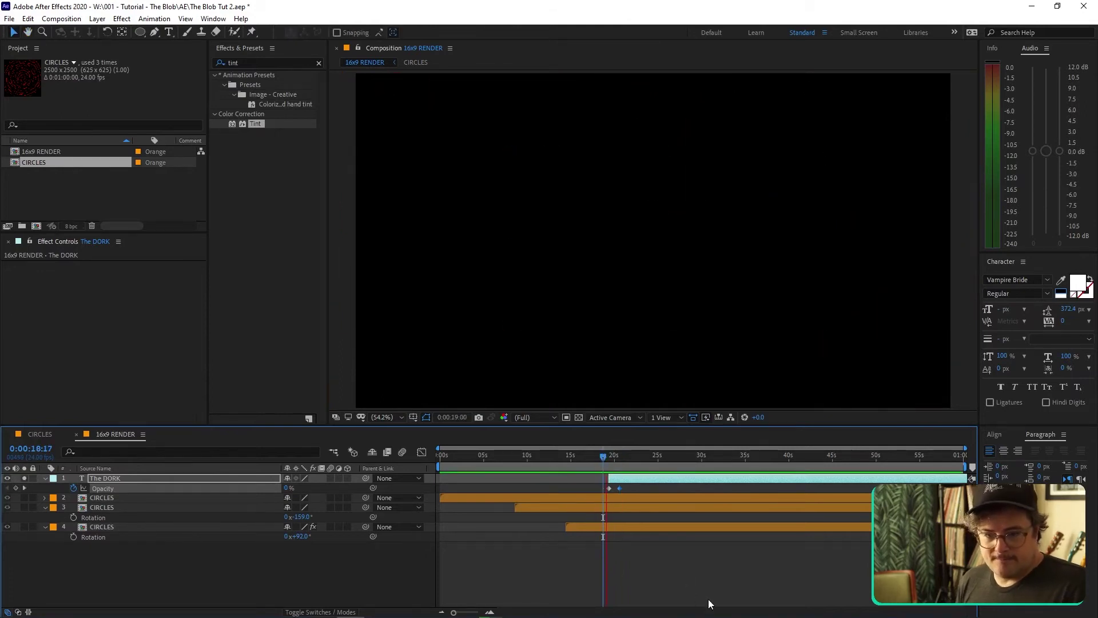
pyautogui.press('space')
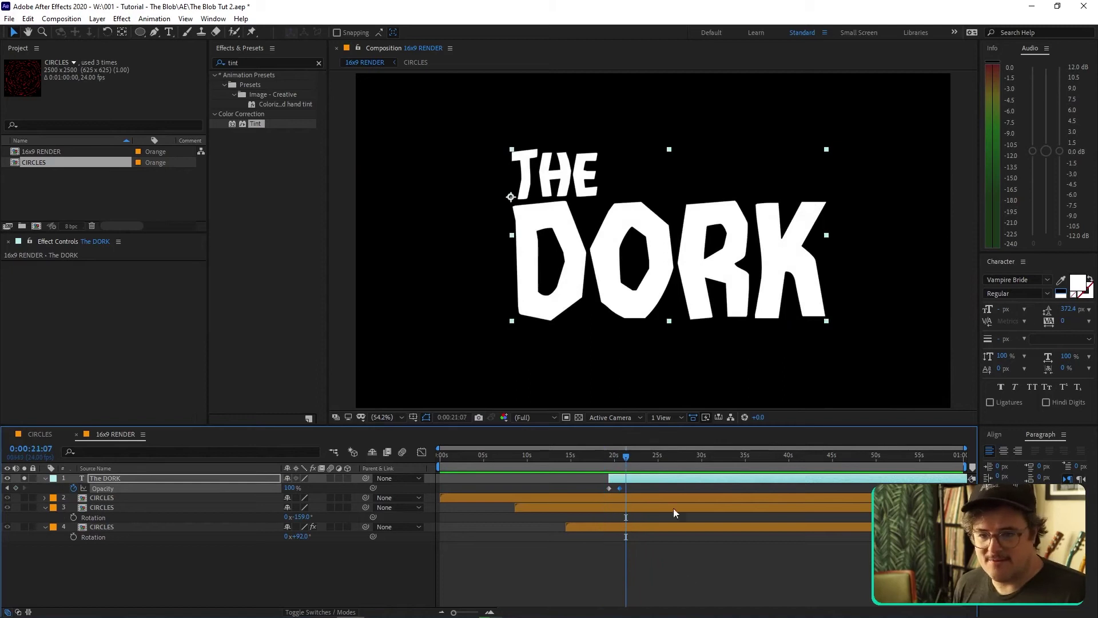
# - Apply the Glow effect to the title layer with a Glow Intensity of 2.5 and a Glow Radius of 284
pyautogui.click(639, 478)
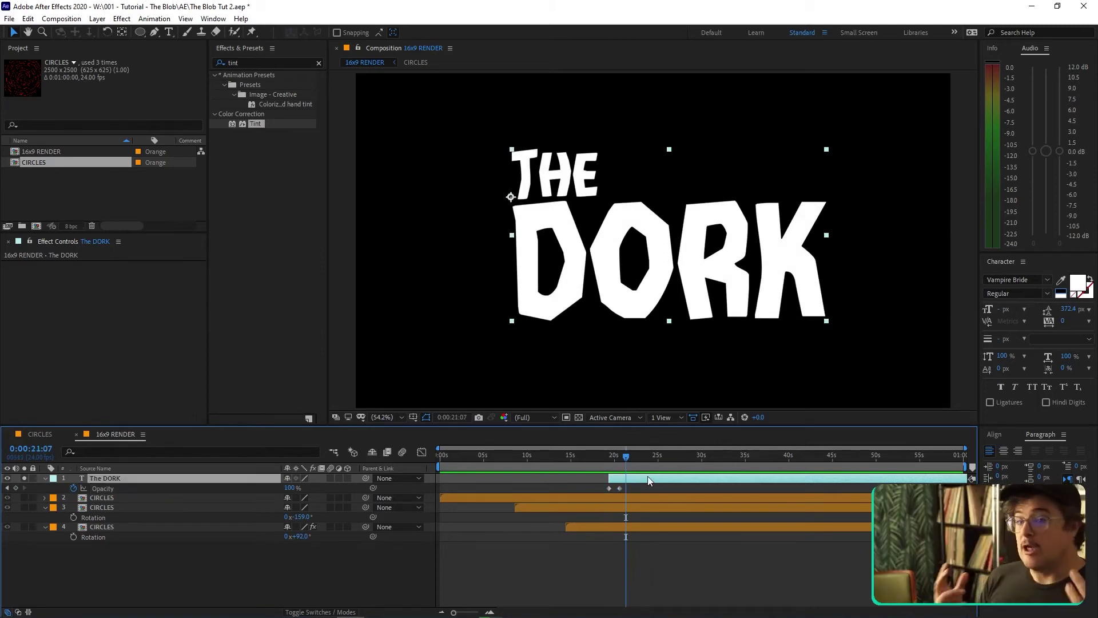
pyautogui.click(283, 63)
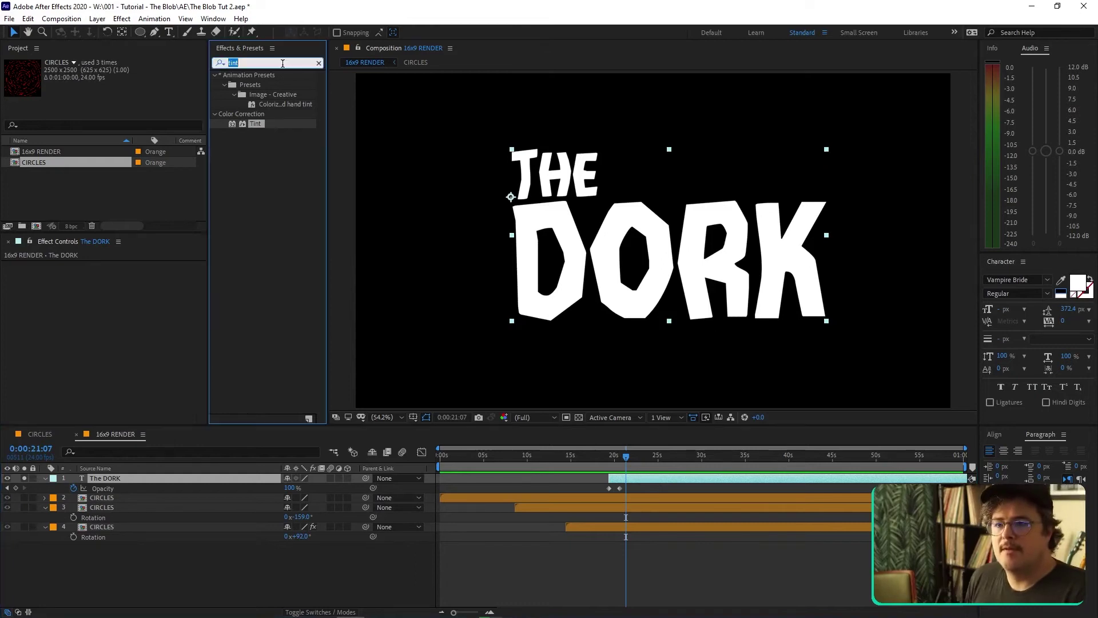
pyautogui.write('glow')
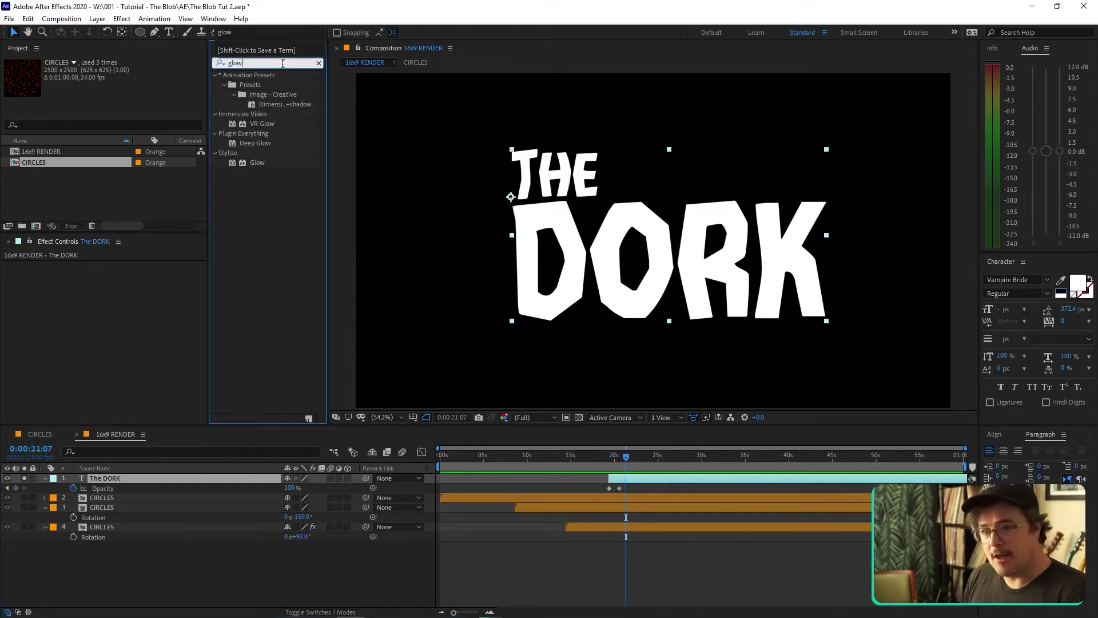
pyautogui.moveTo(231, 164); pyautogui.dragTo(118, 360)
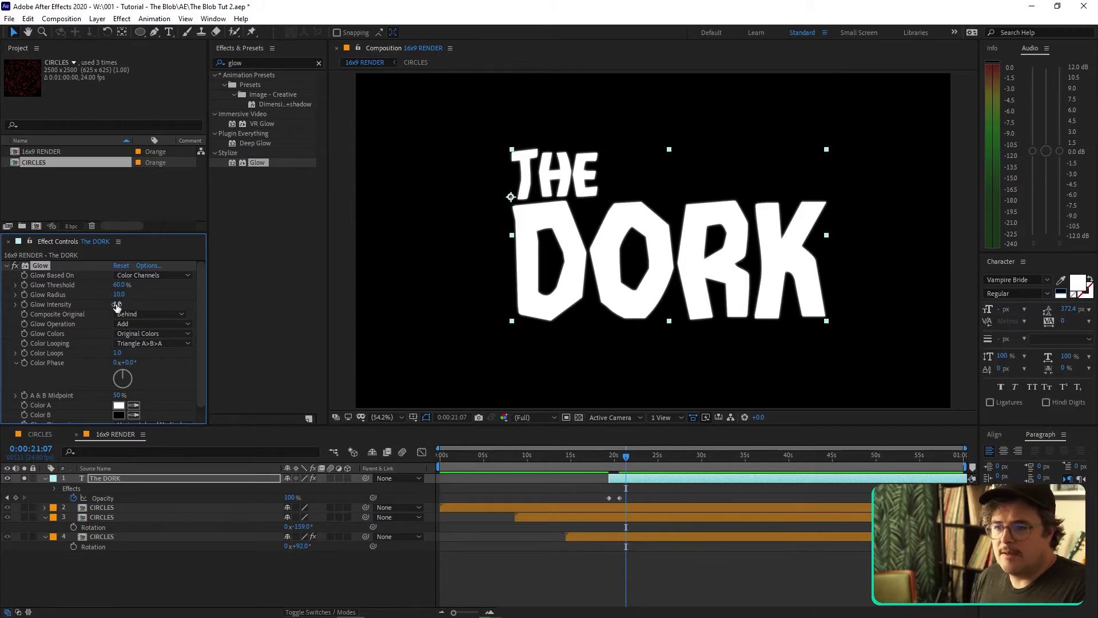
pyautogui.moveTo(120, 304); pyautogui.dragTo(179, 304)
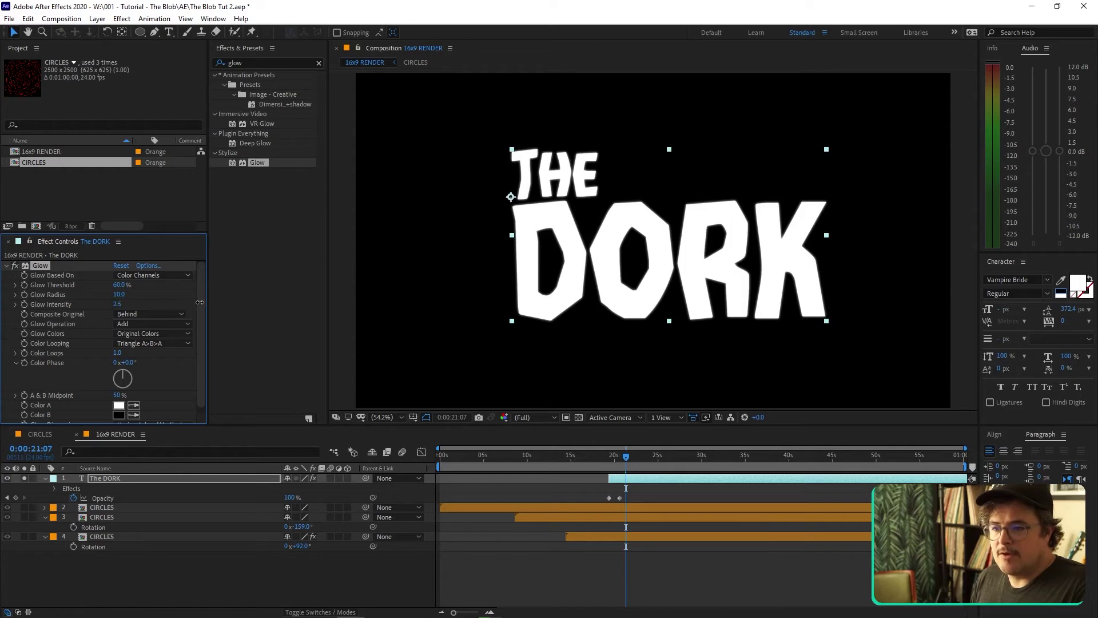
pyautogui.moveTo(115, 294); pyautogui.dragTo(243, 285)
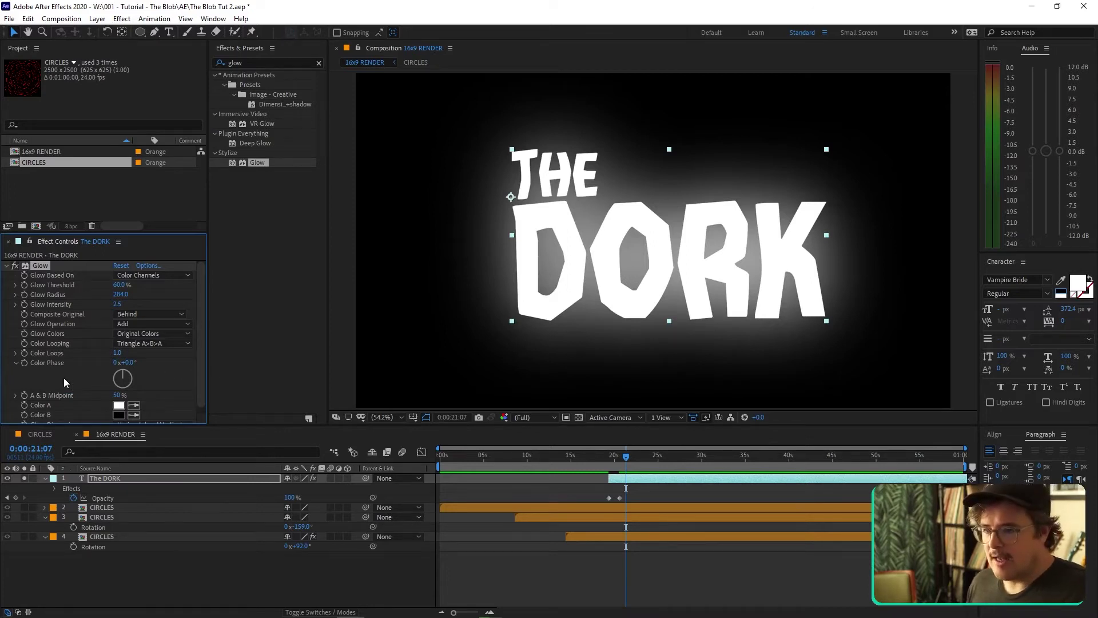
# - Change the title glow's Color A to bright red
pyautogui.scroll(-1, 57, 362)
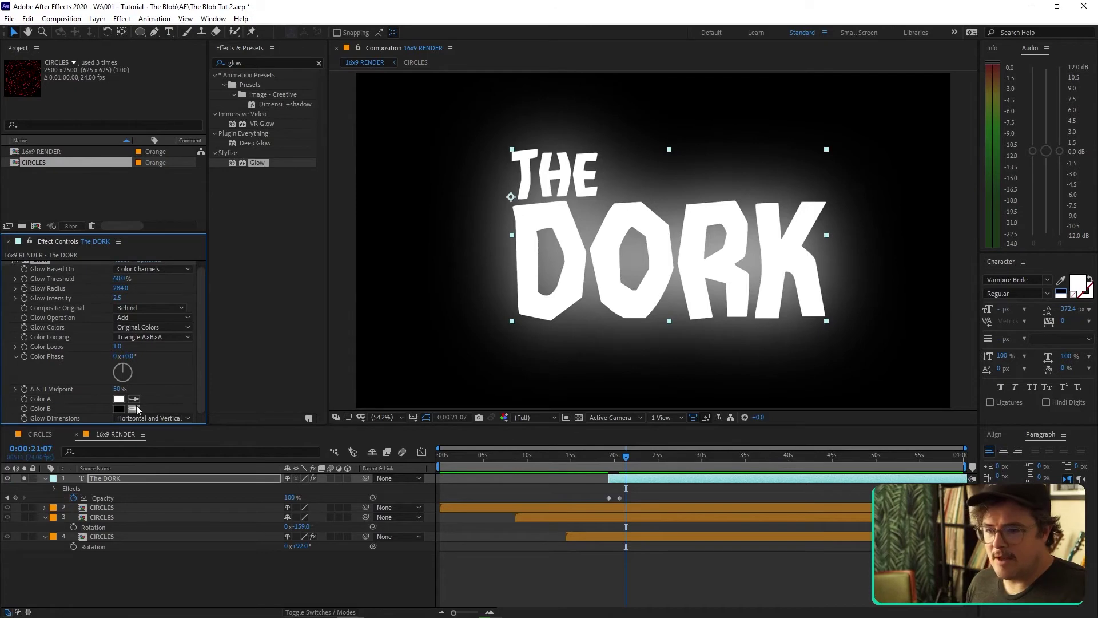
pyautogui.click(119, 399)
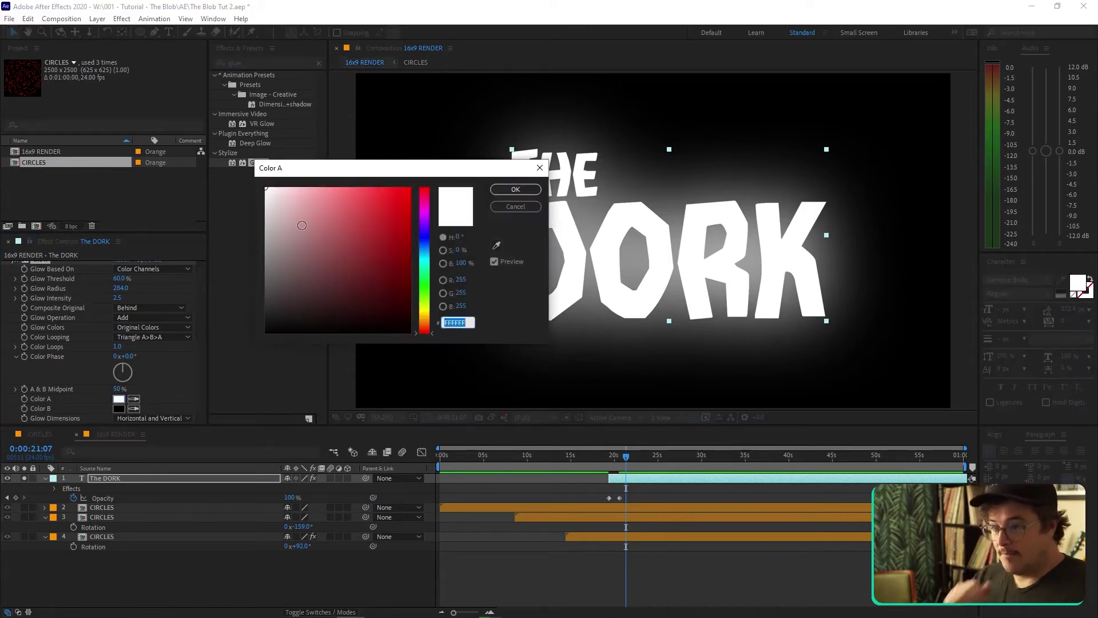
pyautogui.moveTo(402, 205); pyautogui.dragTo(425, 174)
pyautogui.click(516, 189)
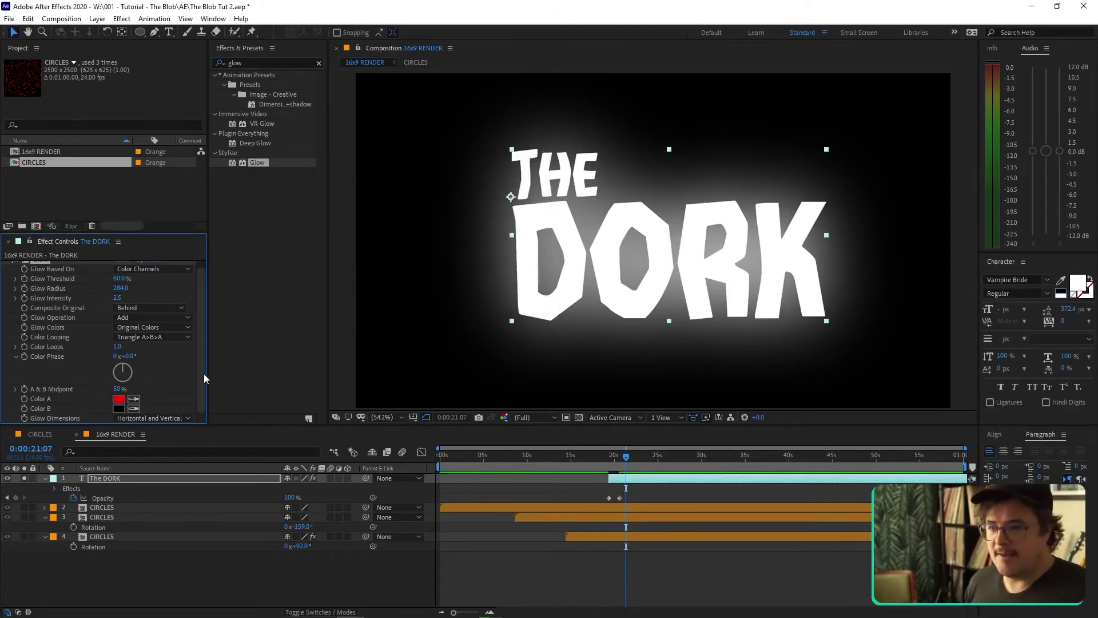
# - Base the title's glow on the Alpha Channel with A & B Colors, and unsolo the title layer
pyautogui.scroll(1, 201, 380)
pyautogui.scroll(2, 202, 380)
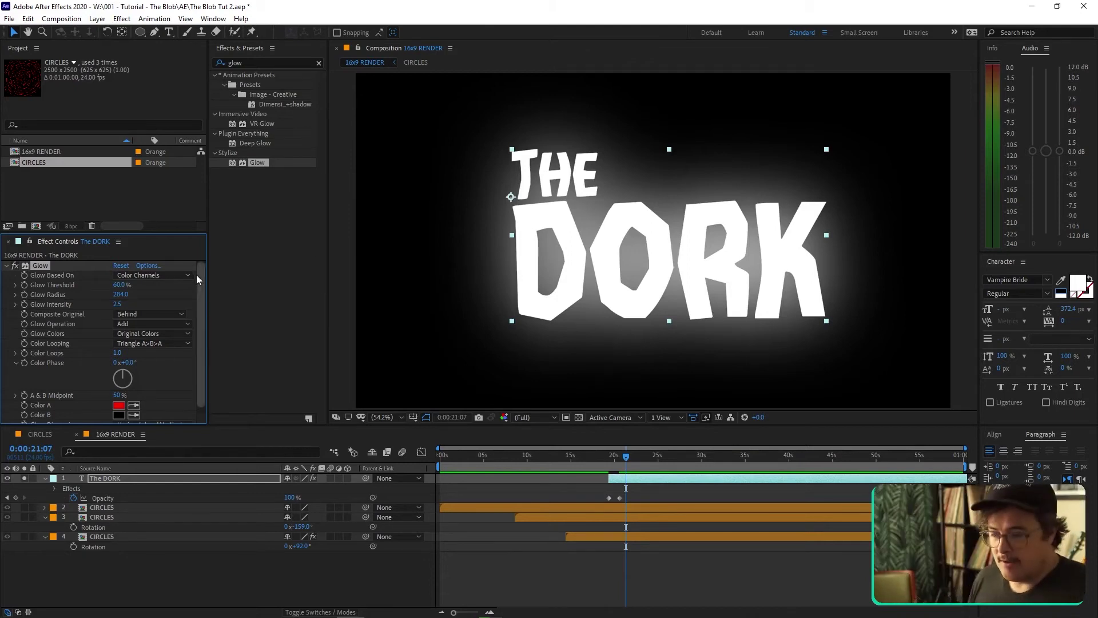
pyautogui.click(172, 277)
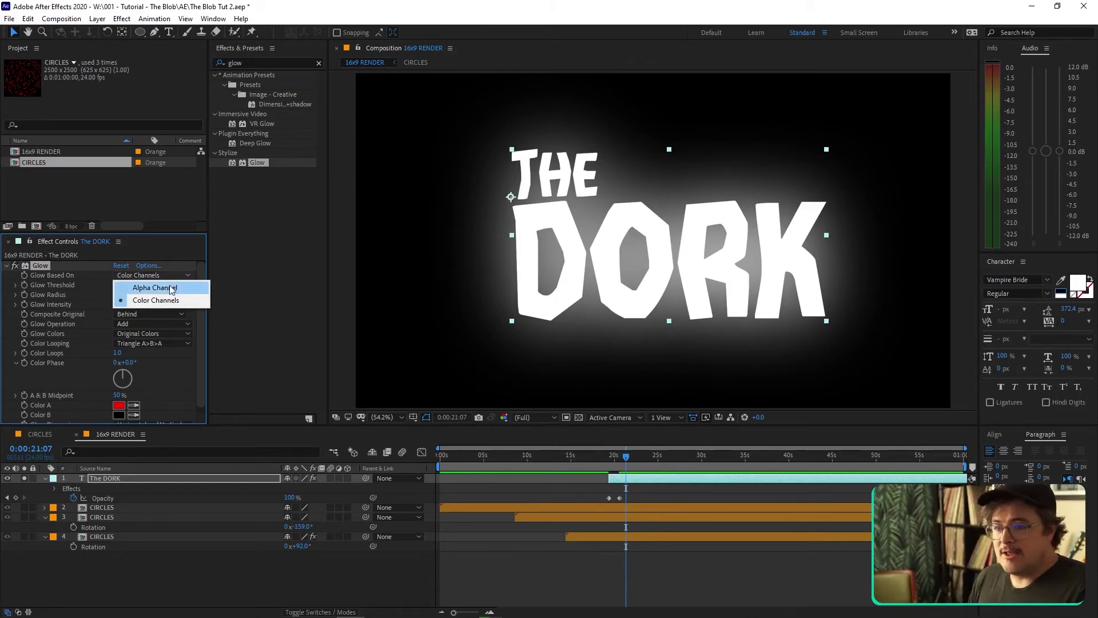
pyautogui.click(171, 288)
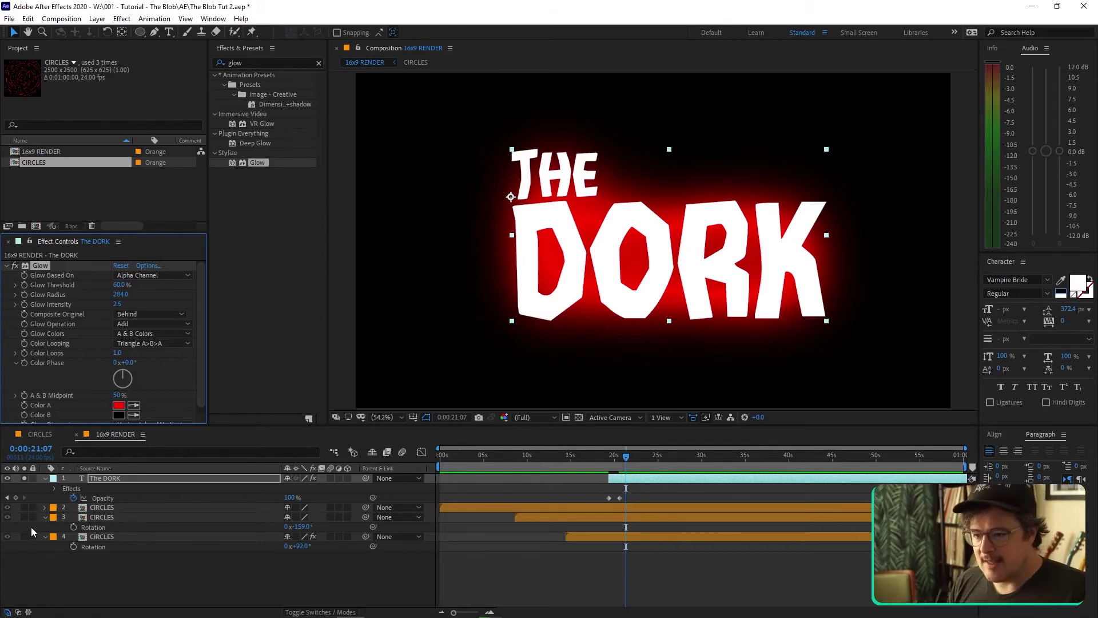
pyautogui.click(24, 478)
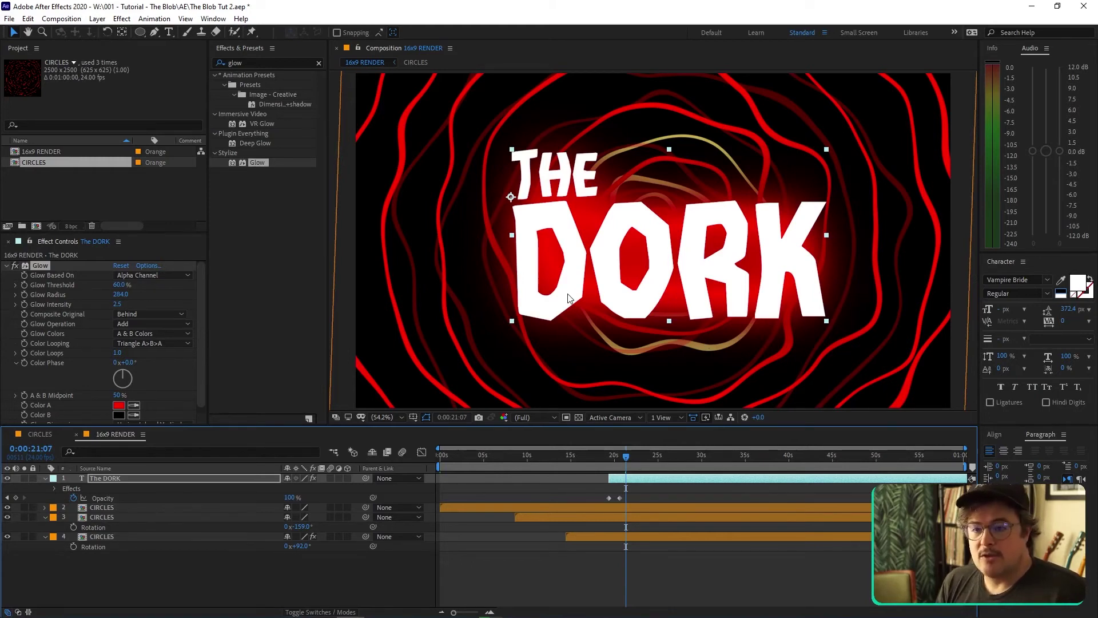
# - Set the title text's fill to black and inspect the glow over the rings up close
pyautogui.click(1062, 292)
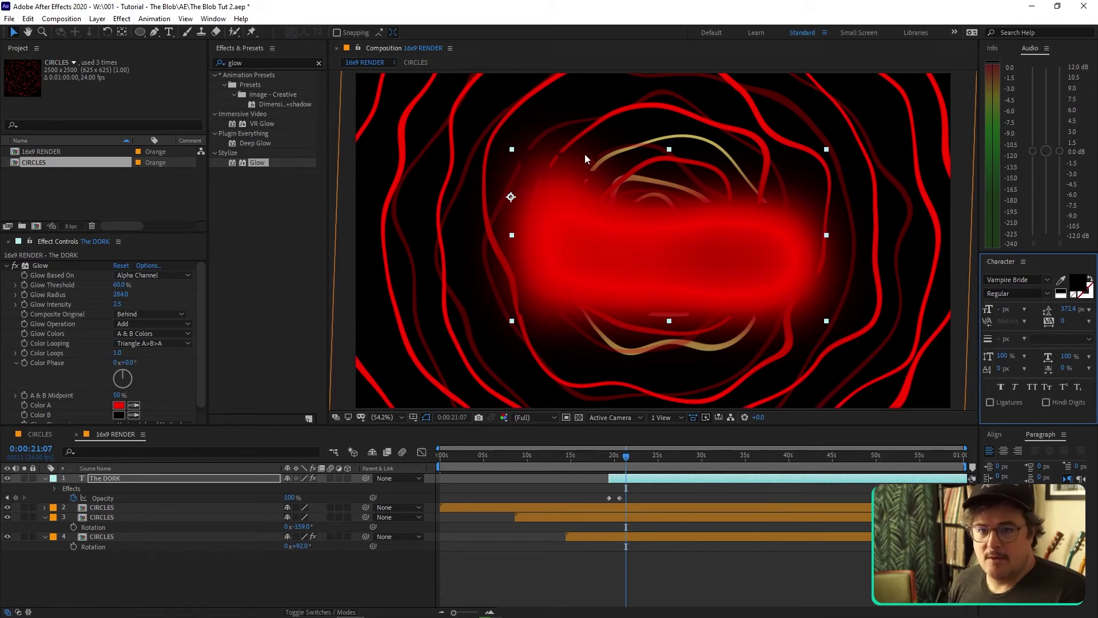
pyautogui.scroll(6, 590, 159)
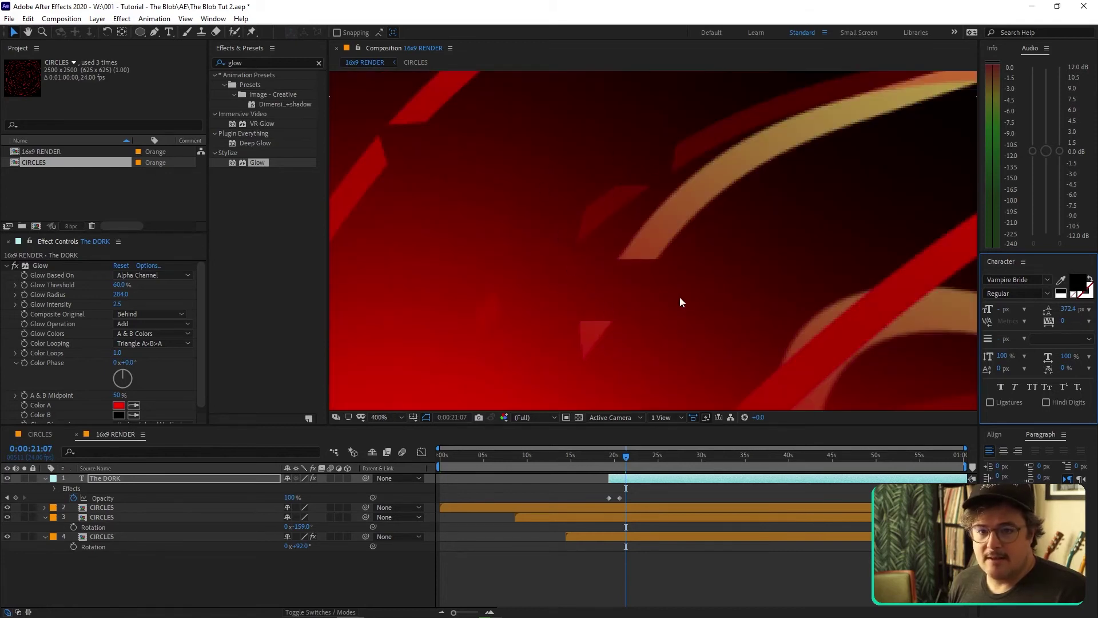
# - Set the title glow's Composite Original option to On Top
pyautogui.scroll(-6, 592, 319)
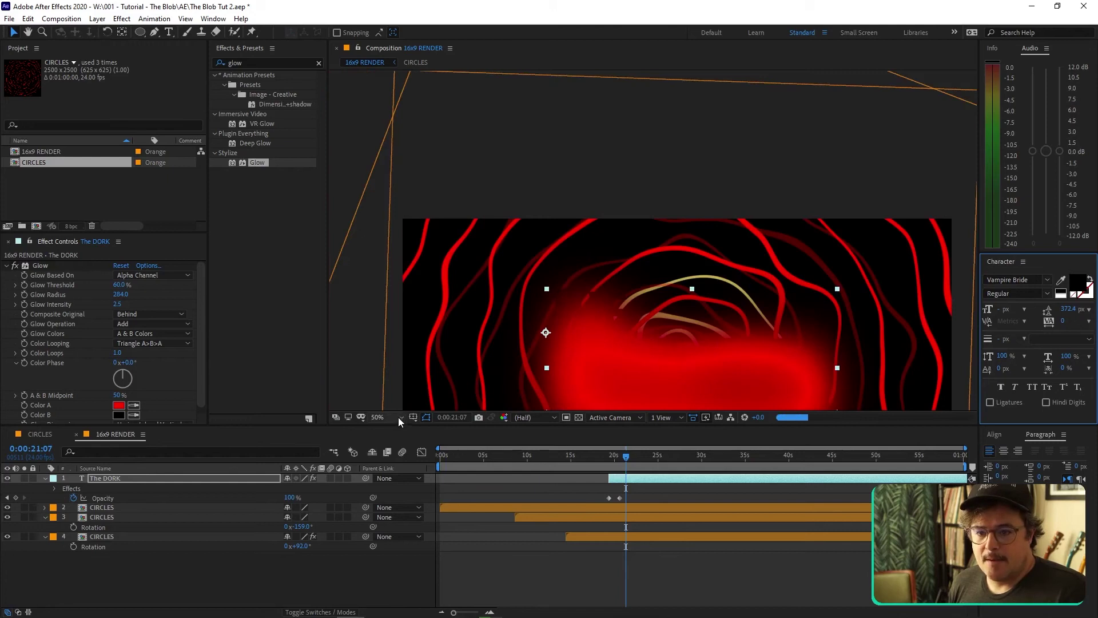
pyautogui.click(640, 456)
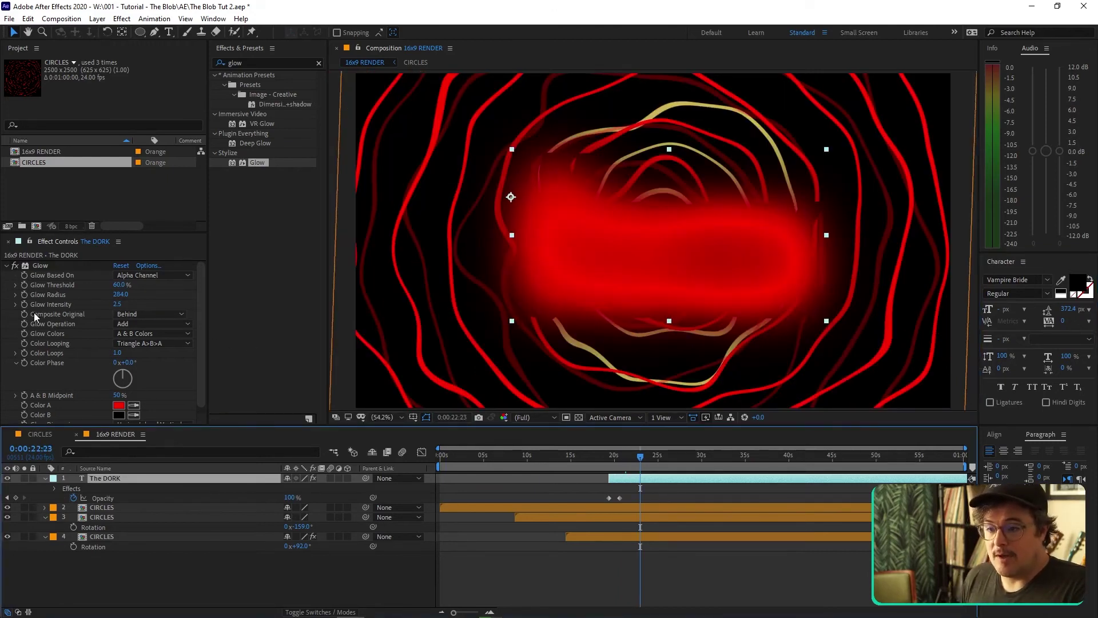
pyautogui.click(135, 314)
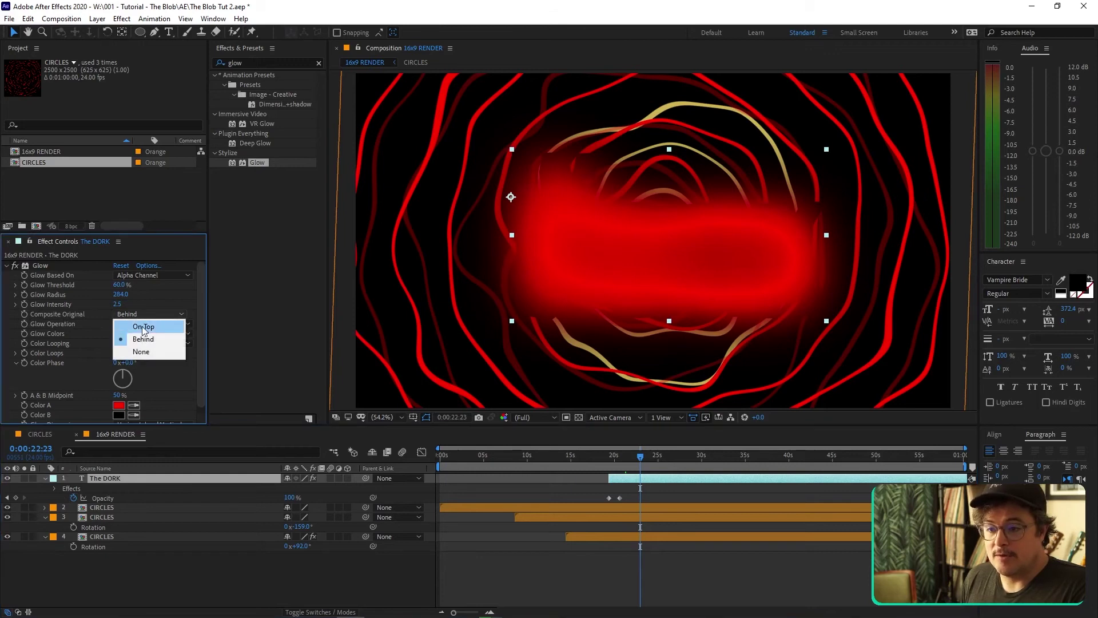
pyautogui.click(144, 326)
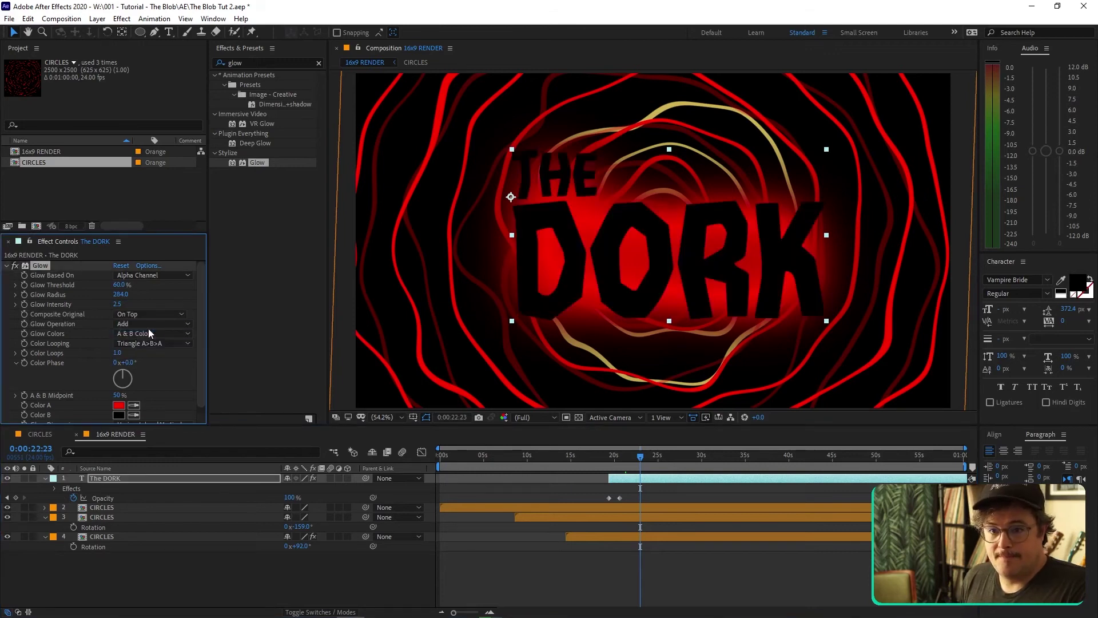
# - Add the expression wiggle(10,1) to the title's Glow Intensity and preview the flickering glow with the title soloed
pyautogui.click(698, 479)
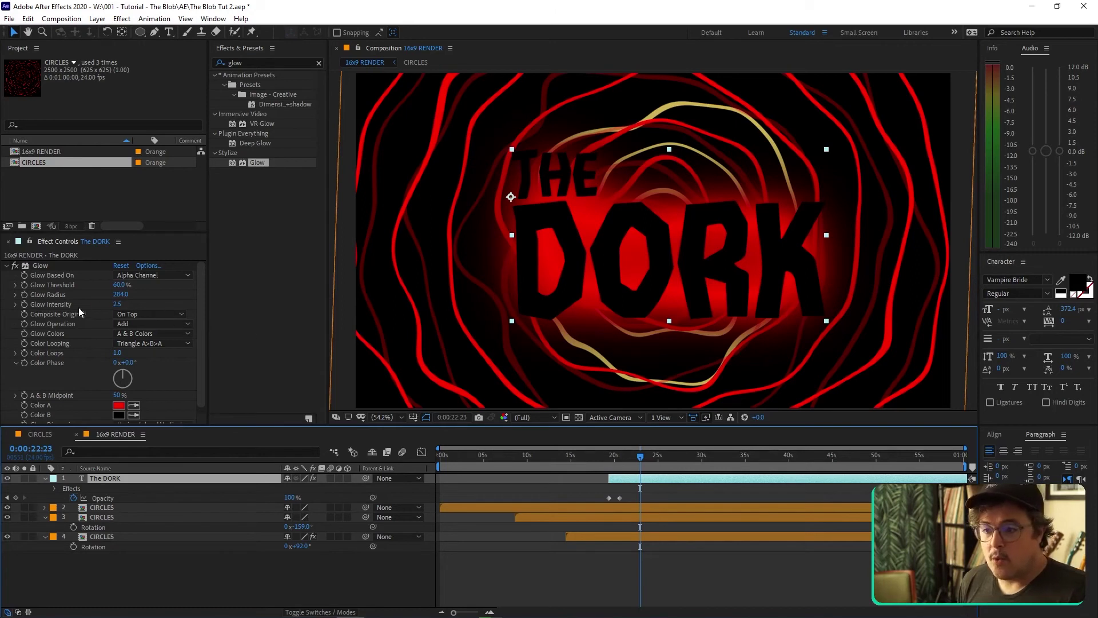
pyautogui.keyDown('alt'); pyautogui.click(25, 305); pyautogui.keyUp('alt')
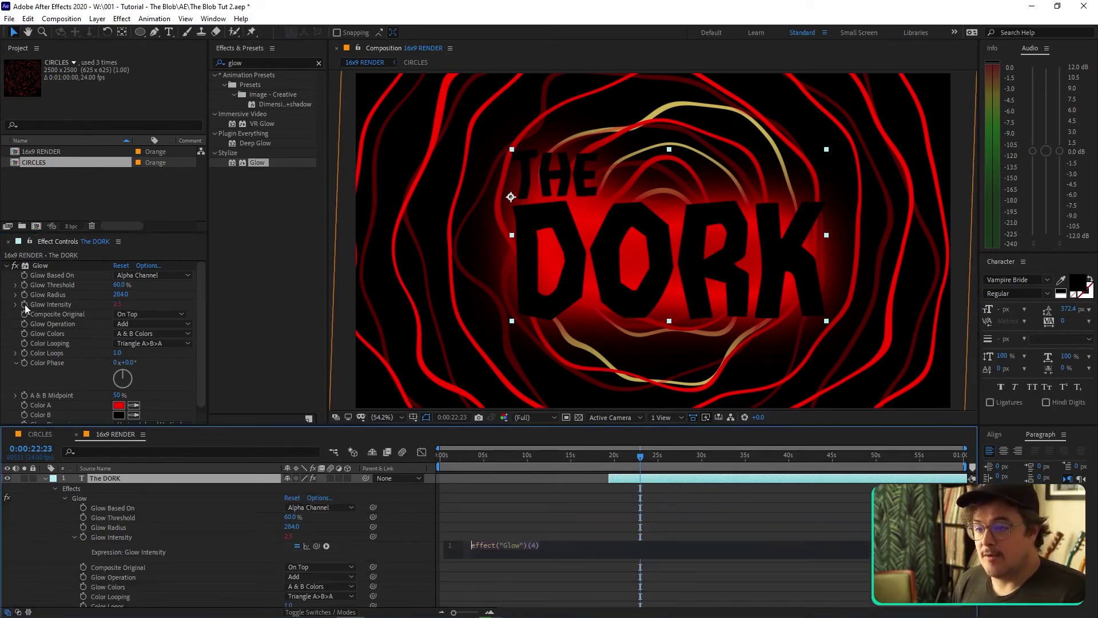
pyautogui.write('wiggle')
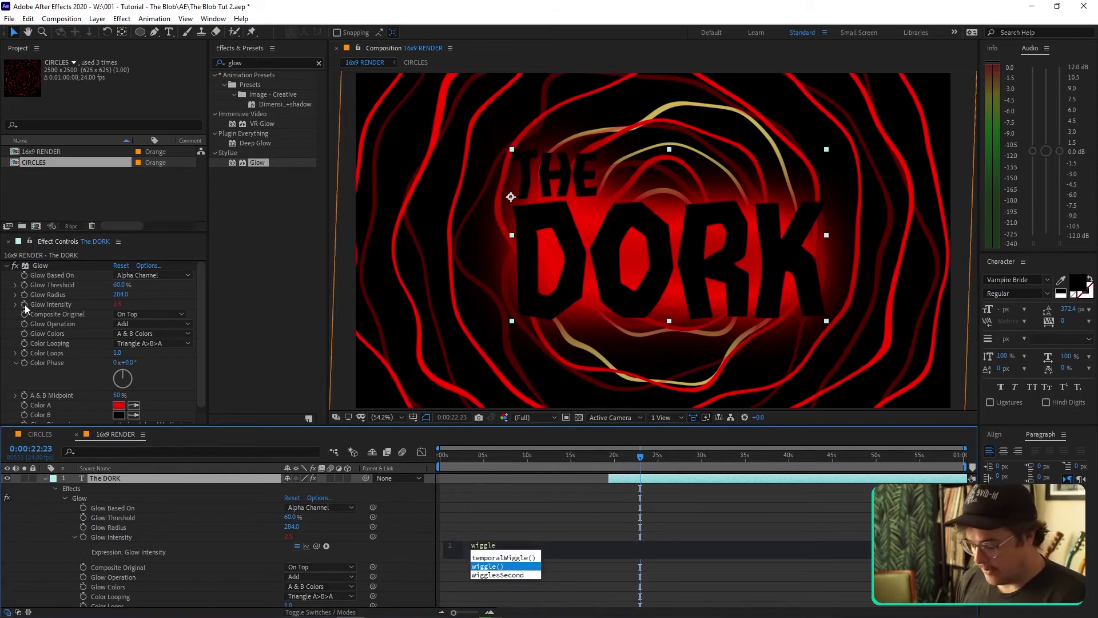
pyautogui.press('Return')
pyautogui.write('10')
pyautogui.write(',1')
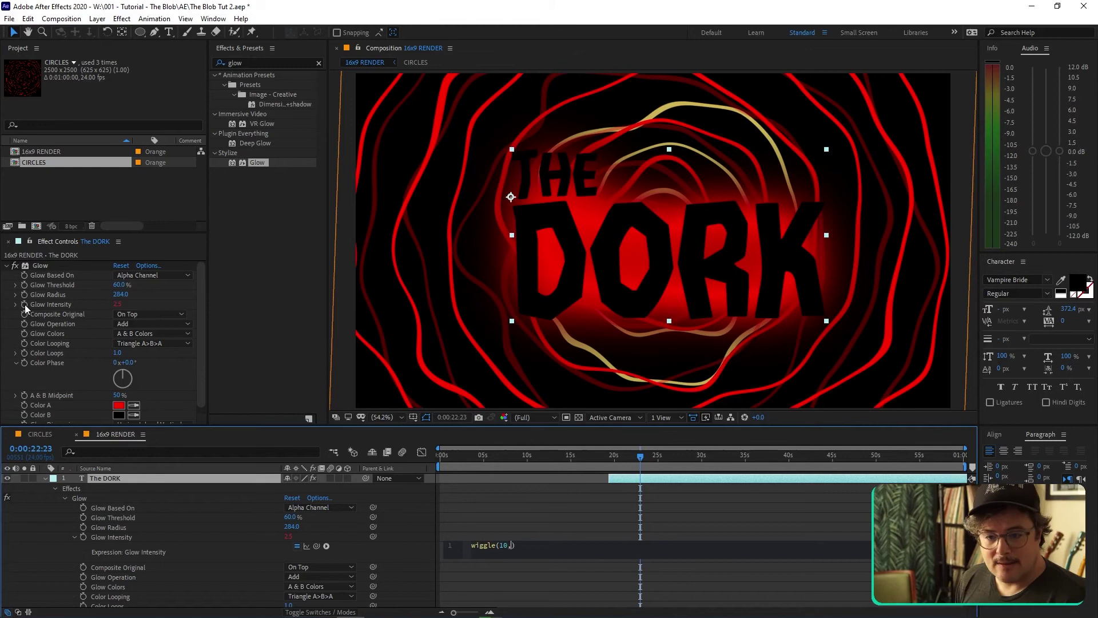
pyautogui.click(242, 459)
pyautogui.press('space')
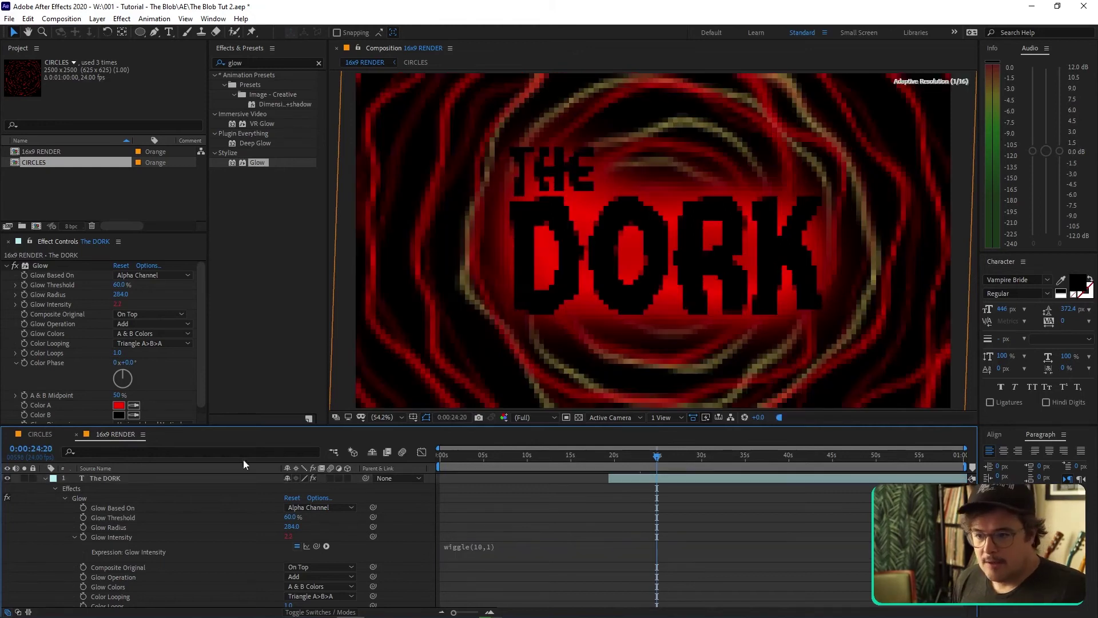
pyautogui.press('space')
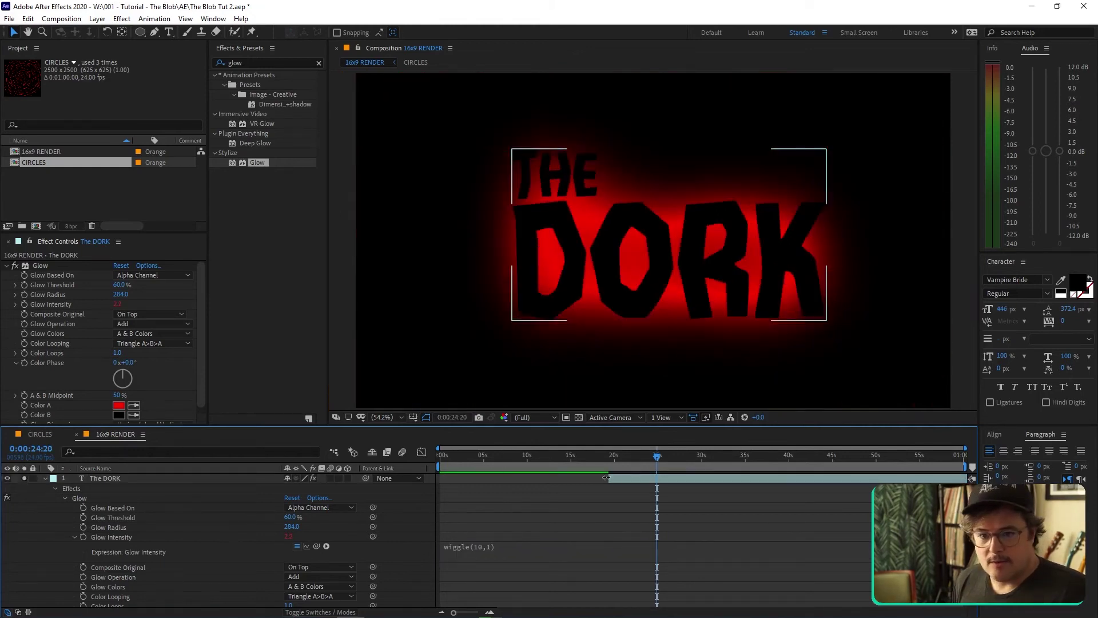
pyautogui.press('space')
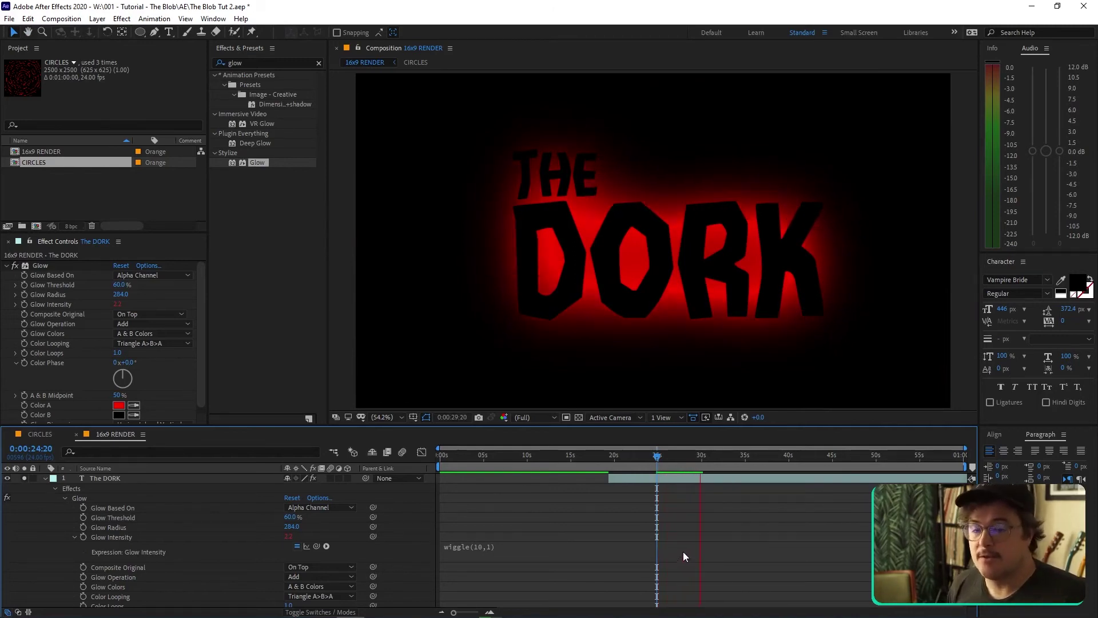
pyautogui.press('space')
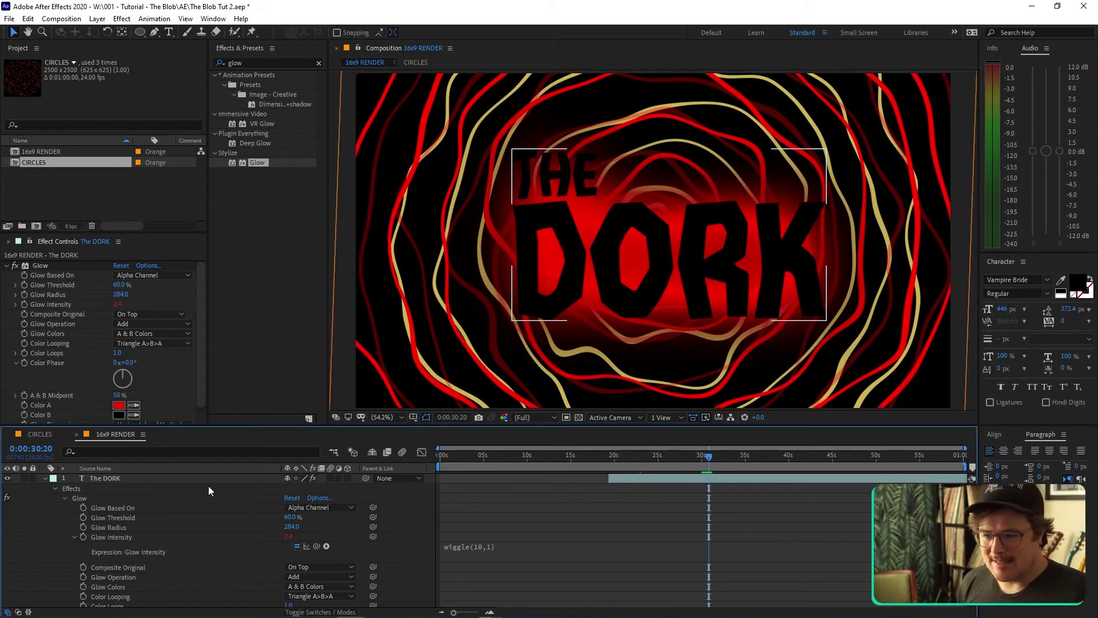
# - Collapse the expanded properties of the title layer and the CIRCLES layers
pyautogui.click(45, 478)
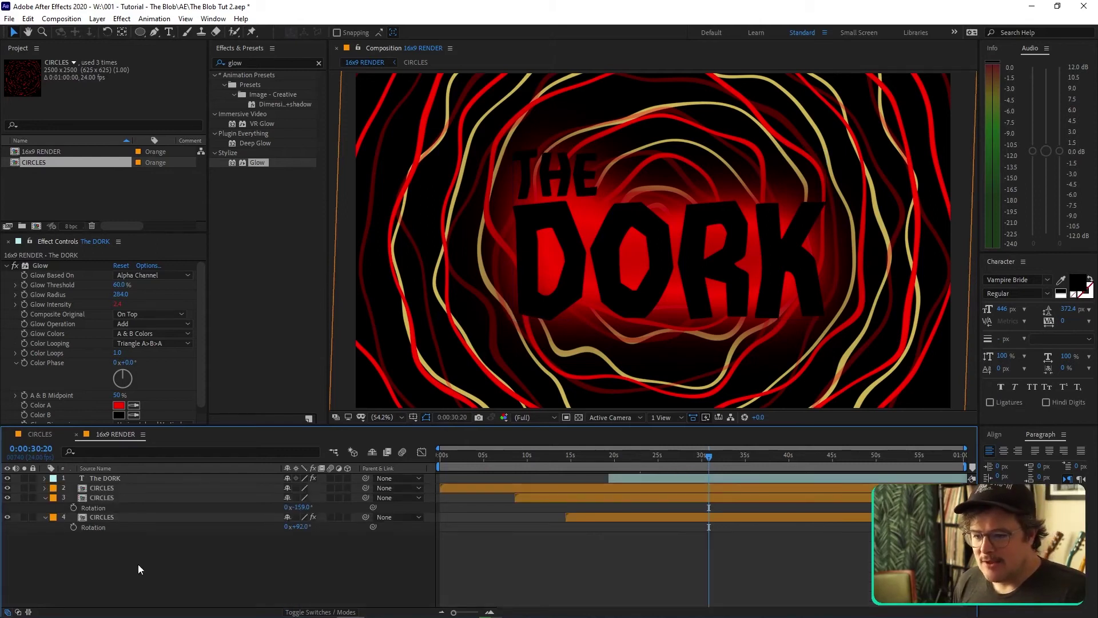
pyautogui.click(46, 498)
pyautogui.click(46, 508)
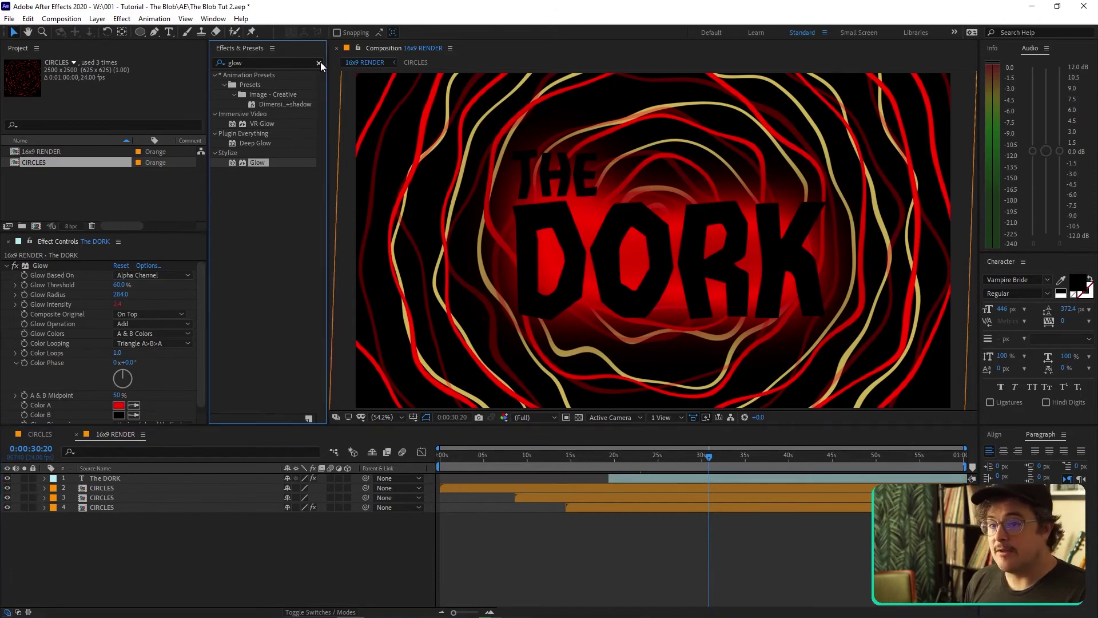
# - Create an adjustment layer above the title and rename it Blur + Noise
pyautogui.click(98, 19)
pyautogui.moveTo(103, 33)
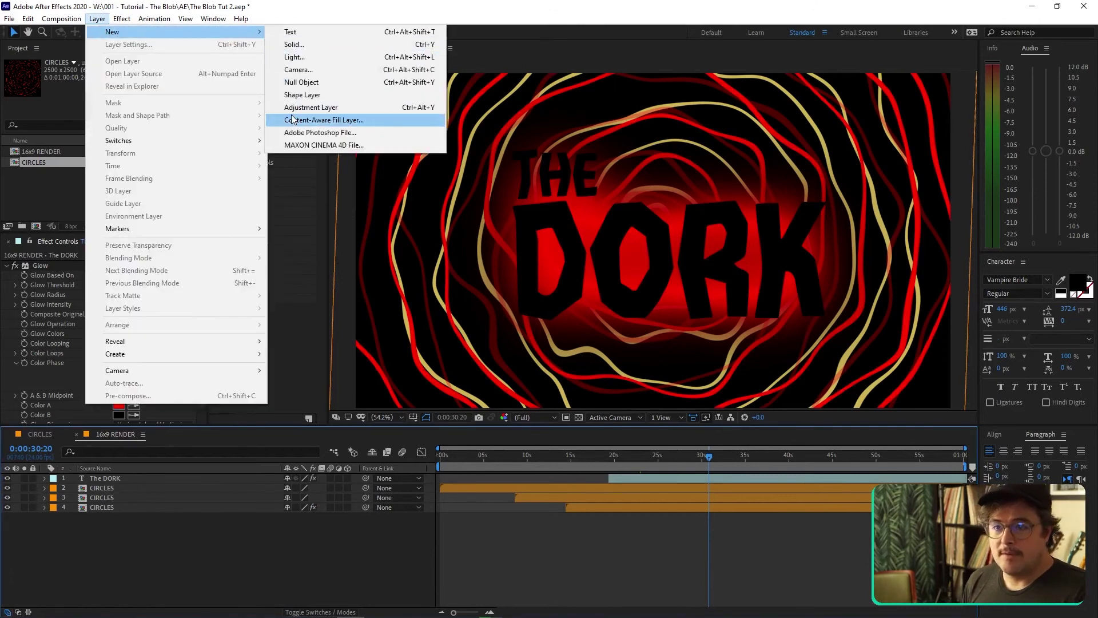
pyautogui.click(300, 108)
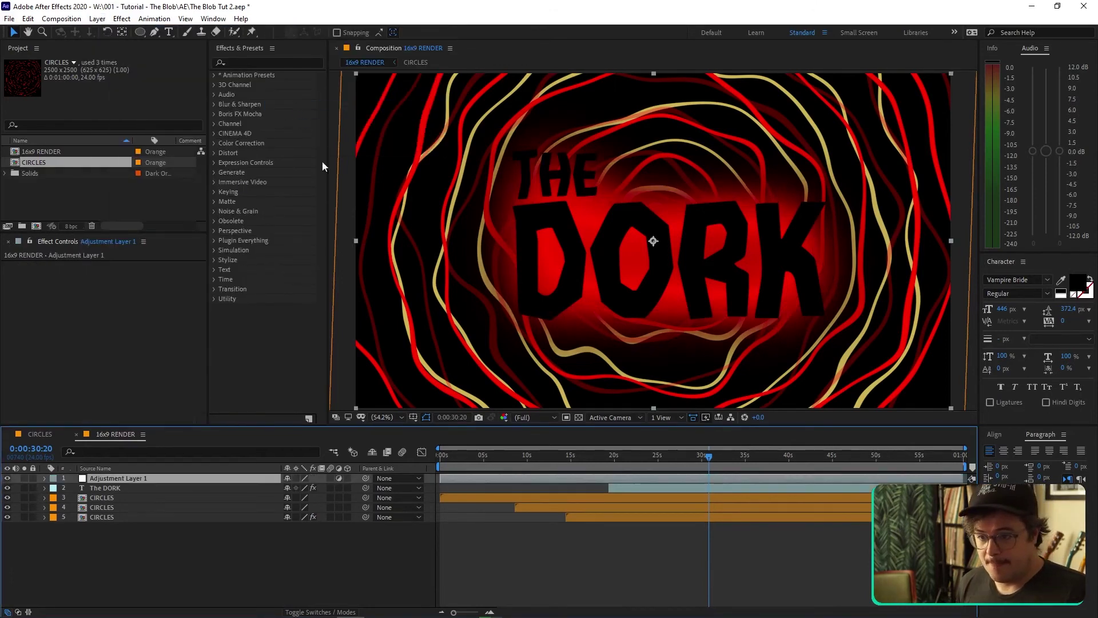
pyautogui.press('Return')
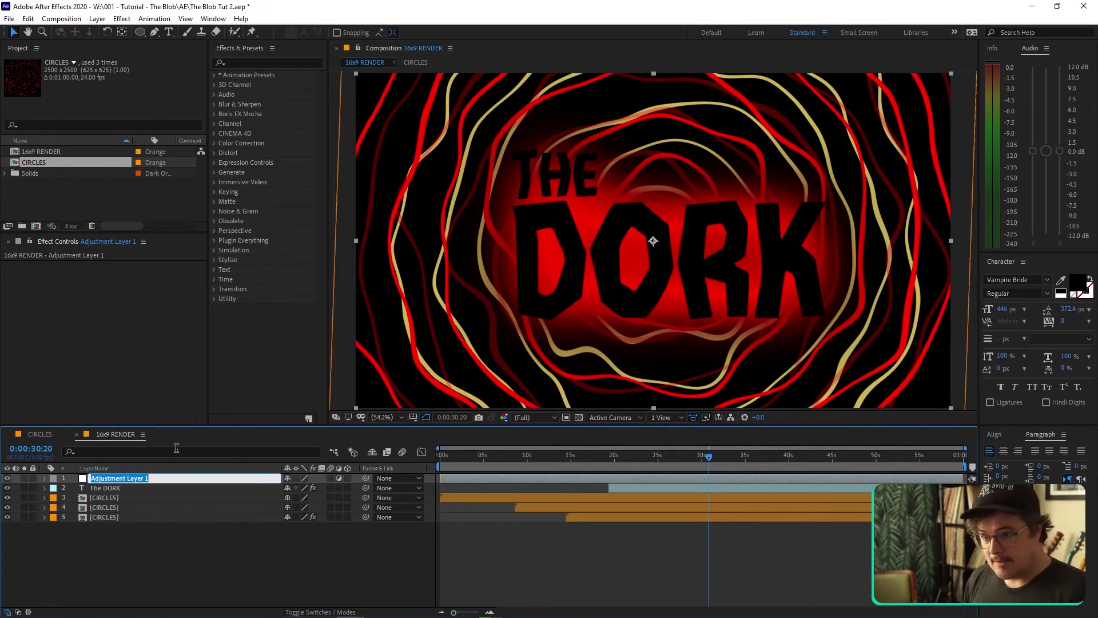
pyautogui.write('N')
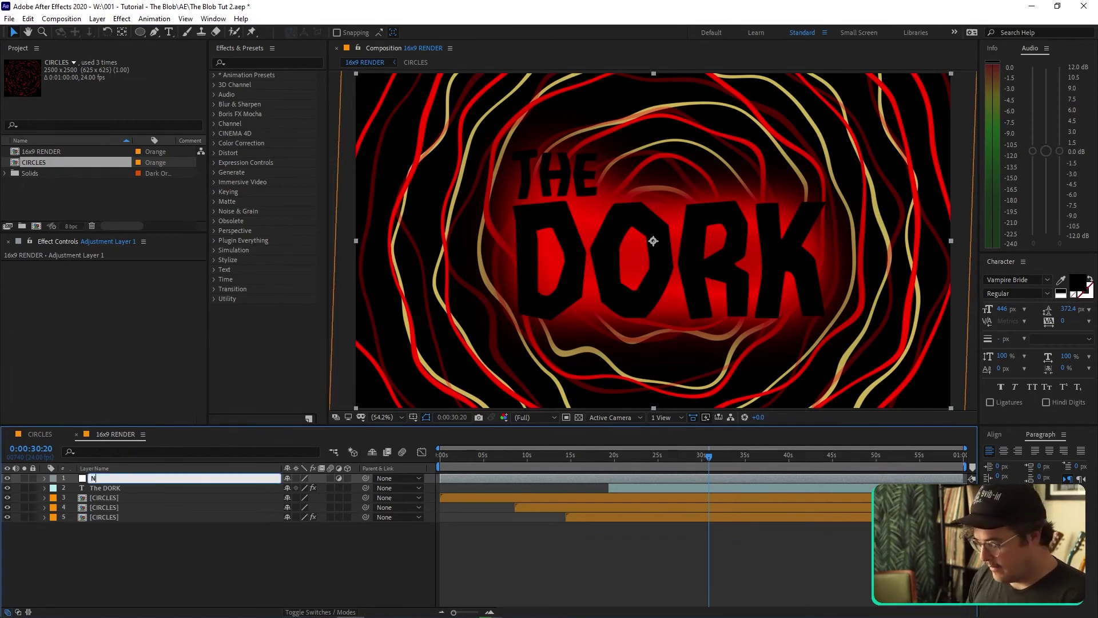
pyautogui.write('Blu')
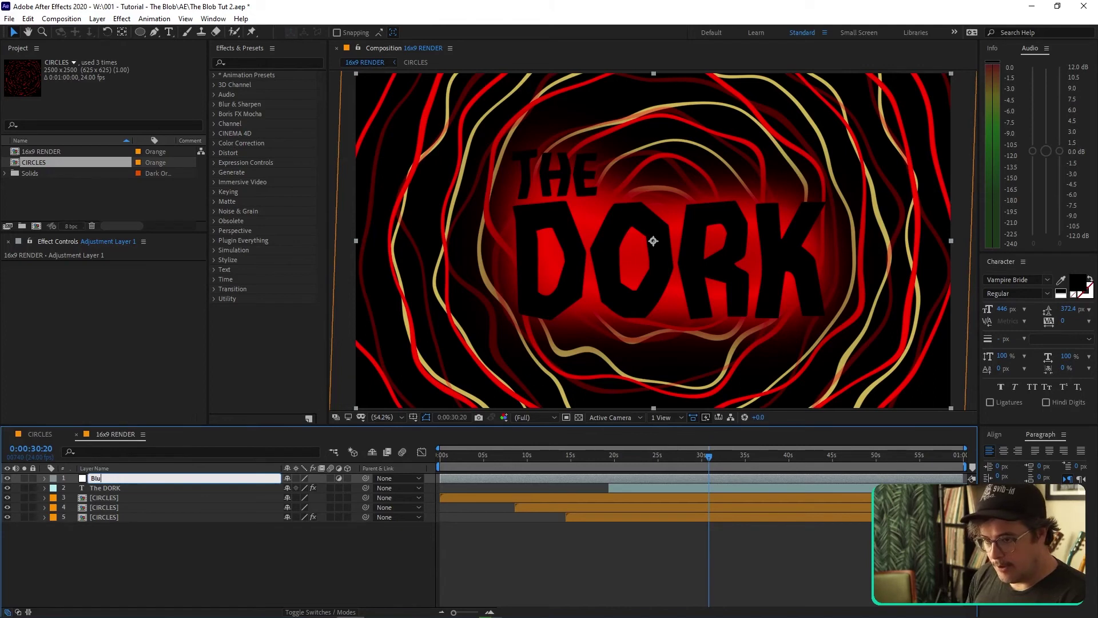
pyautogui.write('r + Noise')
pyautogui.press('Return')
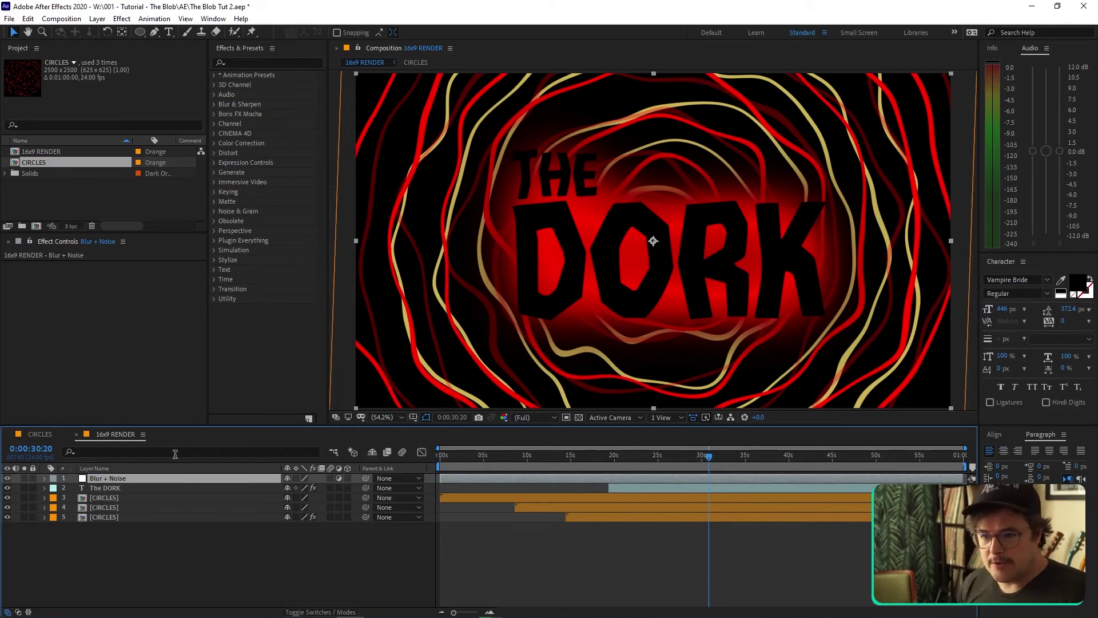
# - Apply Gaussian Blur to the Blur + Noise adjustment layer with a Blurriness of 5
pyautogui.click(274, 62)
pyautogui.write('gaus')
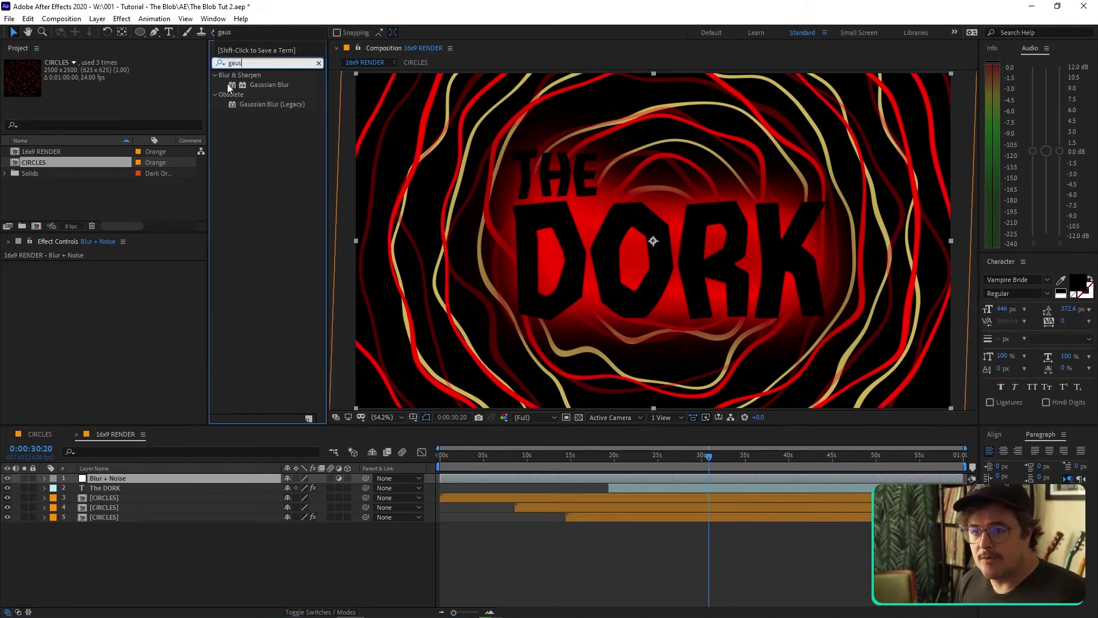
pyautogui.moveTo(230, 83); pyautogui.dragTo(57, 307)
pyautogui.click(117, 275)
pyautogui.write('5')
pyautogui.click(143, 354)
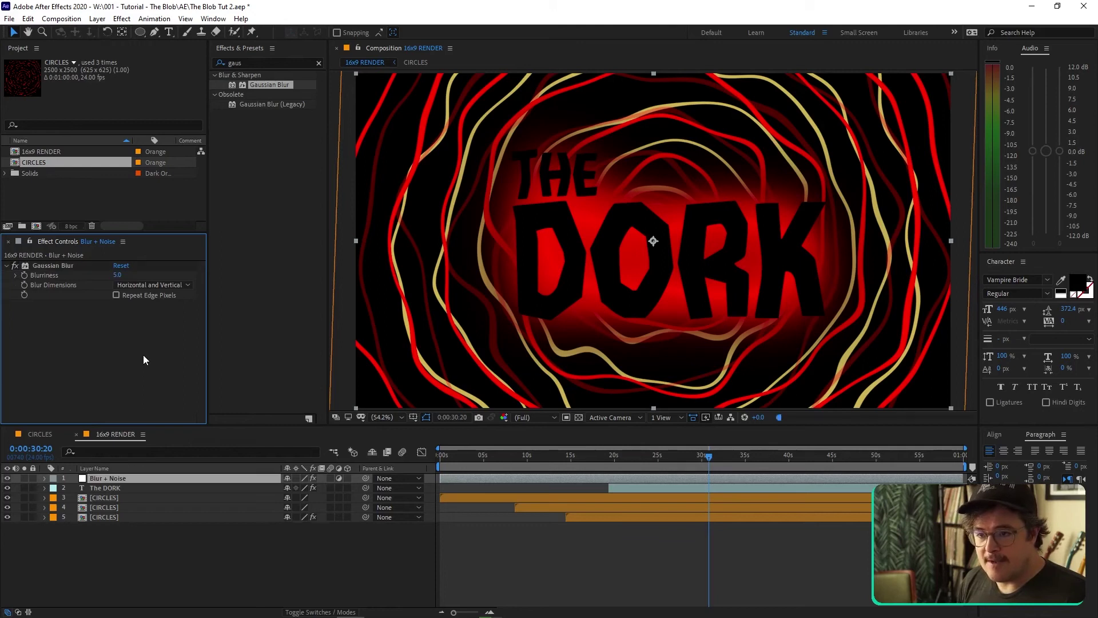
# - Add the Noise effect to the Blur + Noise adjustment layer with an Amount of Noise of 10%
pyautogui.click(318, 63)
pyautogui.write('noise')
pyautogui.moveTo(232, 123); pyautogui.dragTo(60, 359)
pyautogui.click(117, 314)
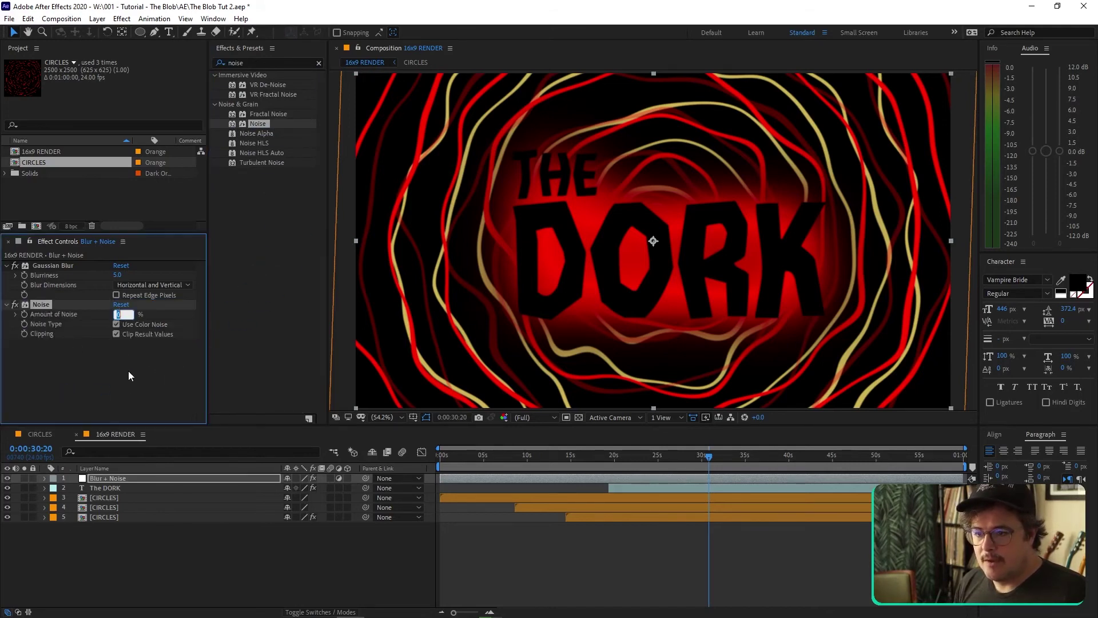
pyautogui.write('10')
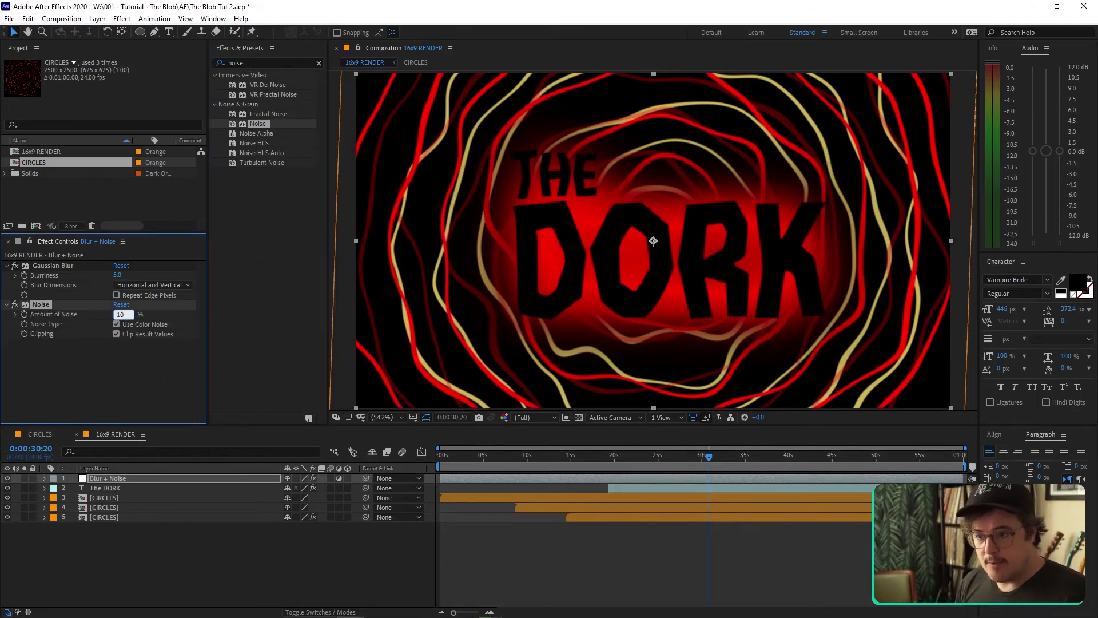
pyautogui.click(111, 383)
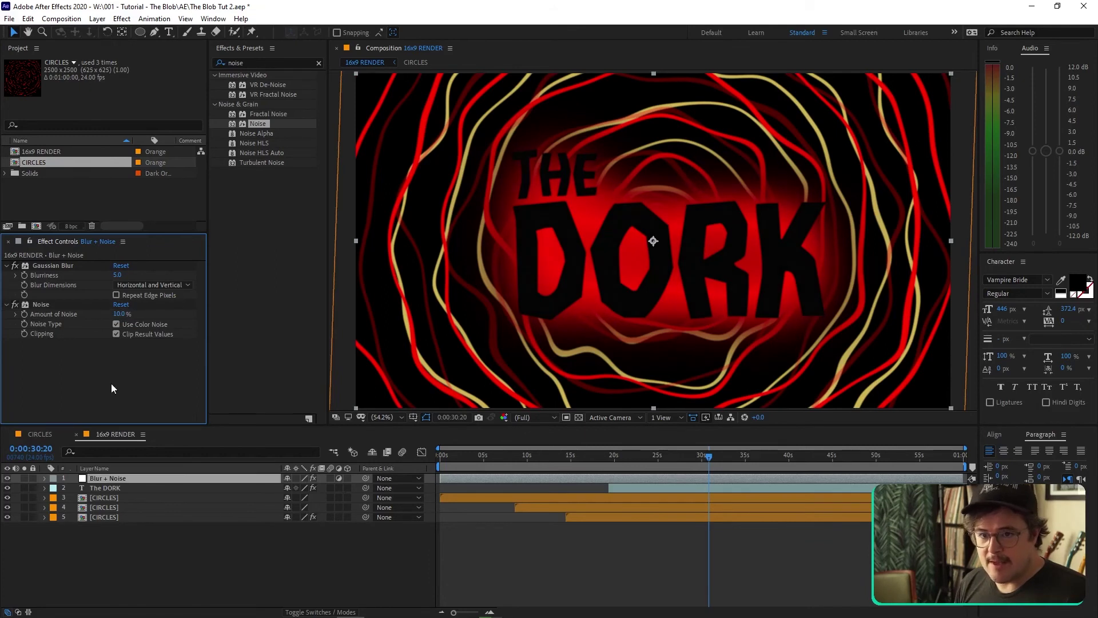
pyautogui.click(841, 579)
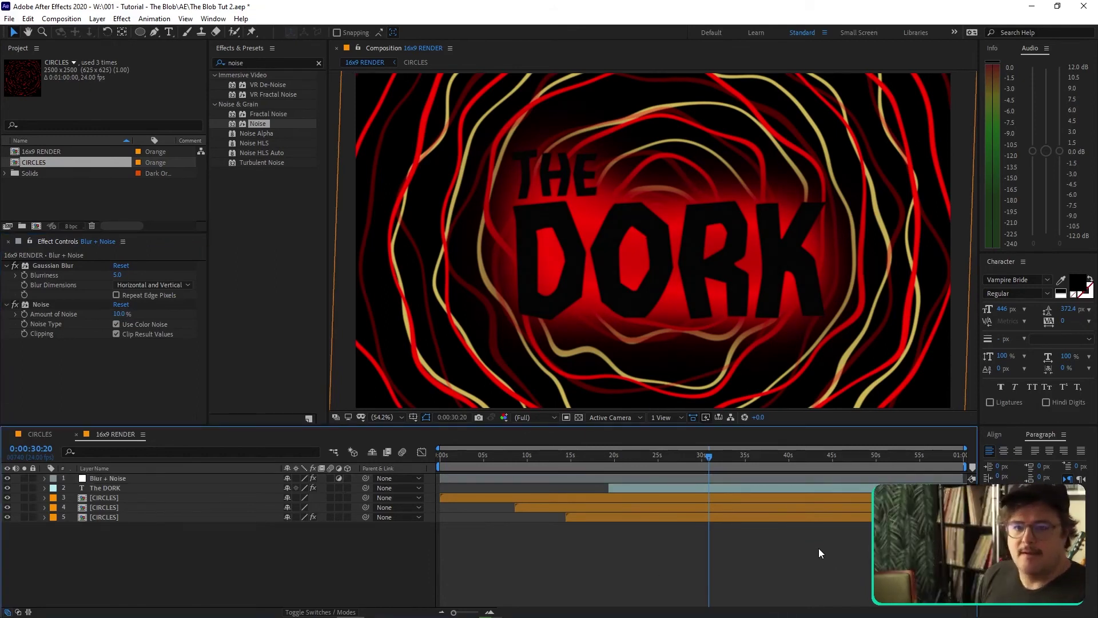
# - Examine the softened edges and grain on the title letters and rings up close
pyautogui.scroll(8, 526, 284)
pyautogui.scroll(-2, 523, 279)
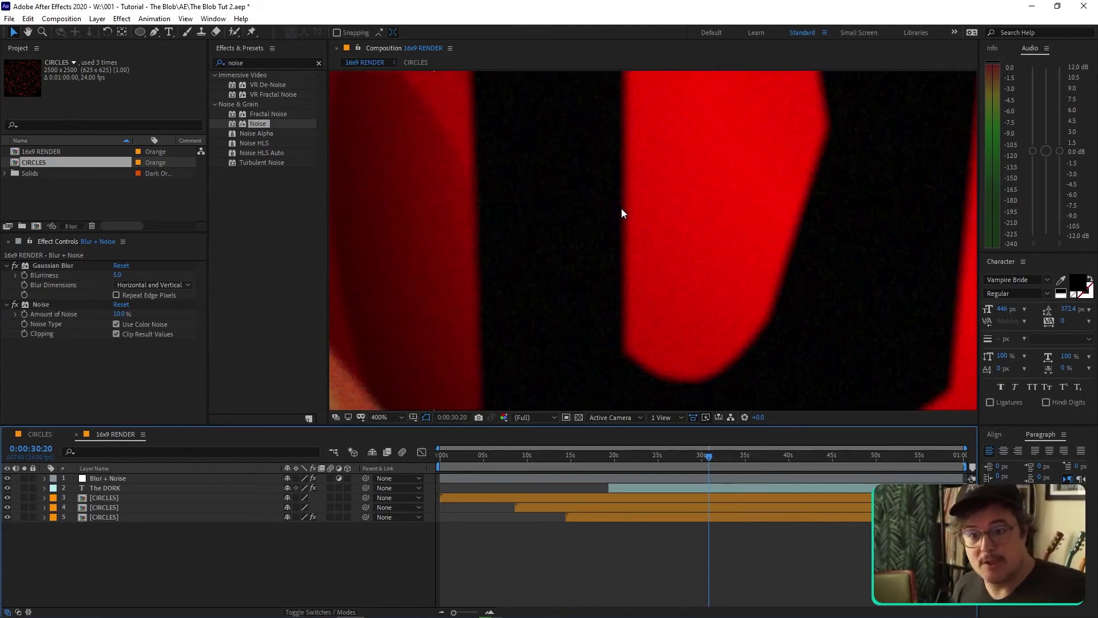
pyautogui.scroll(-2, 621, 210)
pyautogui.scroll(-2, 651, 213)
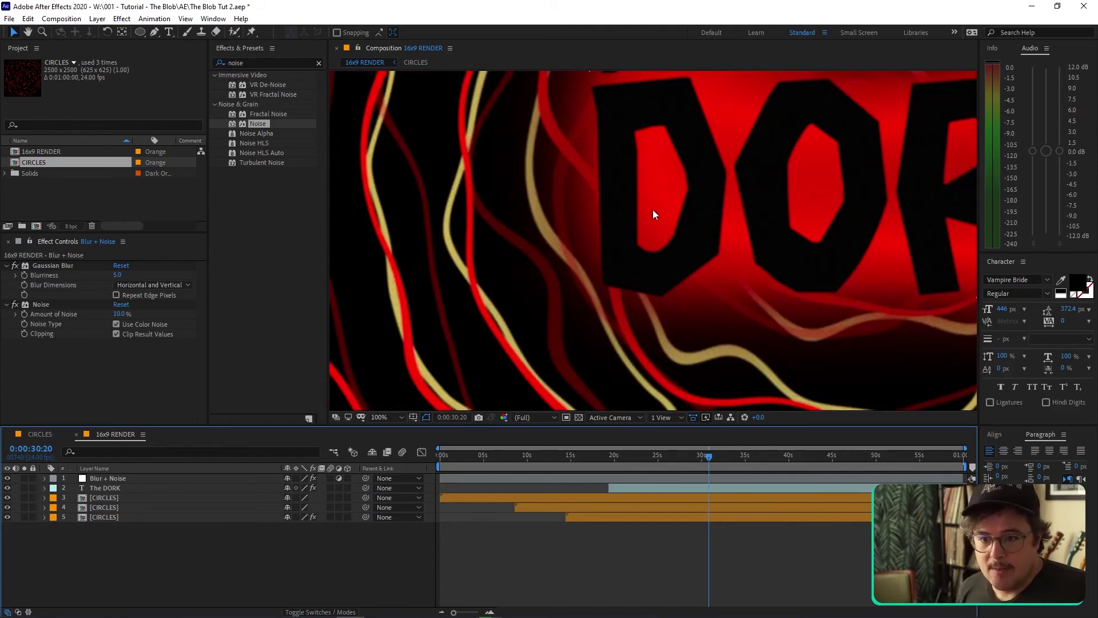
pyautogui.scroll(4, 472, 279)
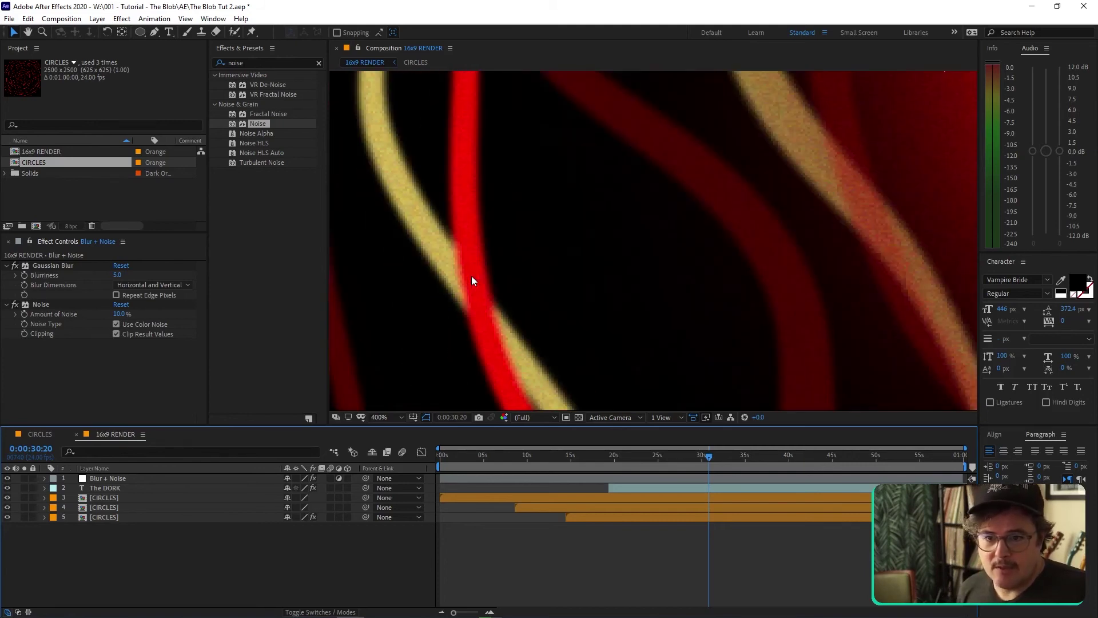
pyautogui.scroll(1, 472, 276)
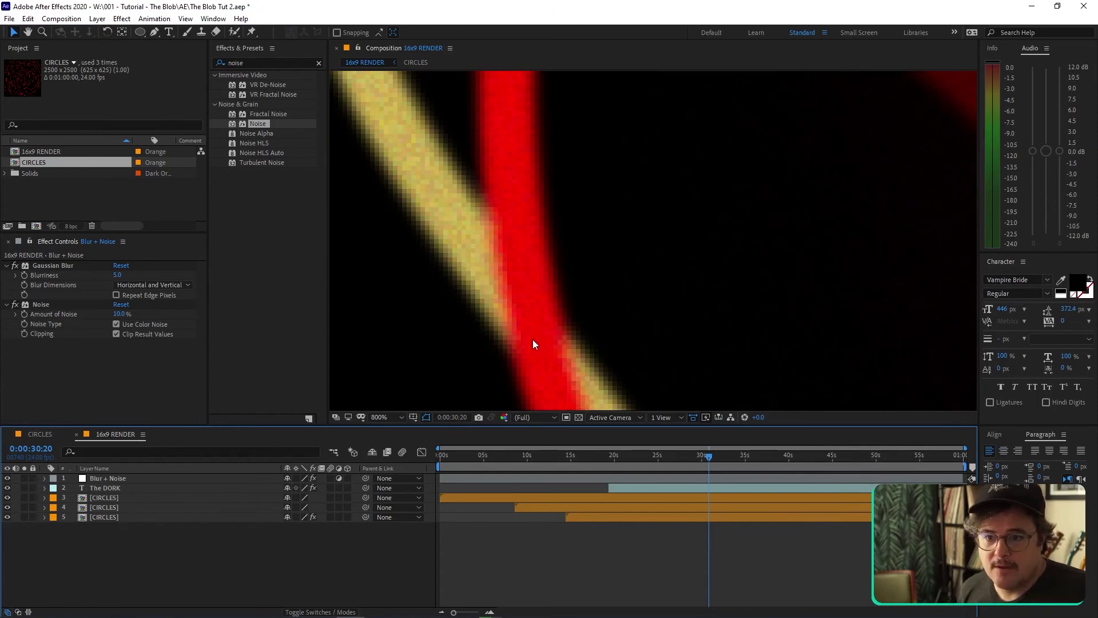
pyautogui.scroll(-1, 572, 268)
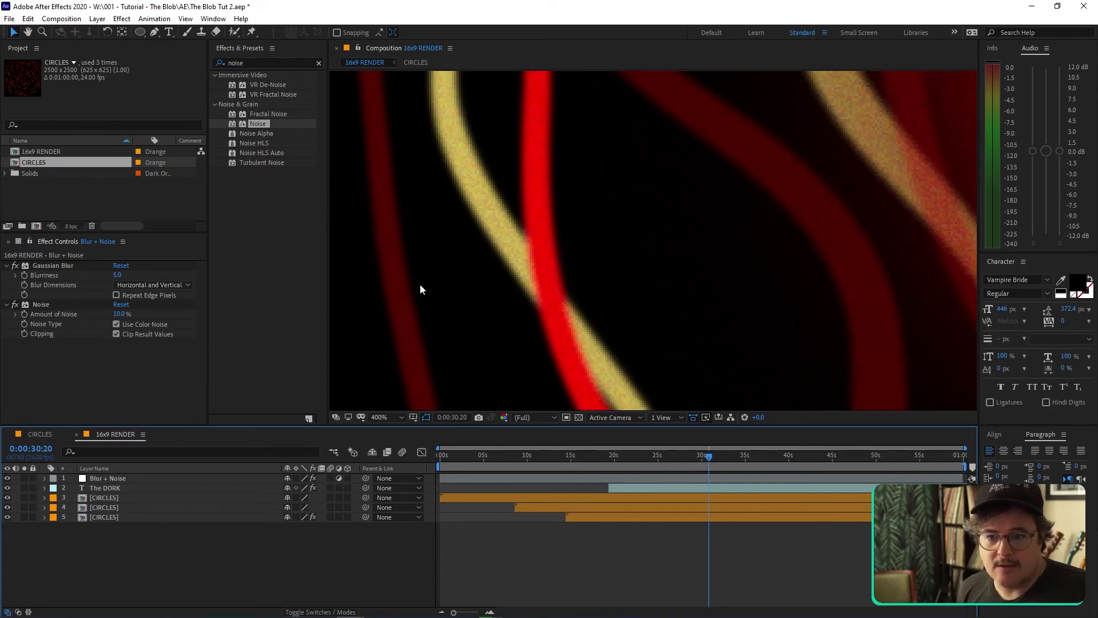
pyautogui.moveTo(422, 287); pyautogui.dragTo(643, 253)
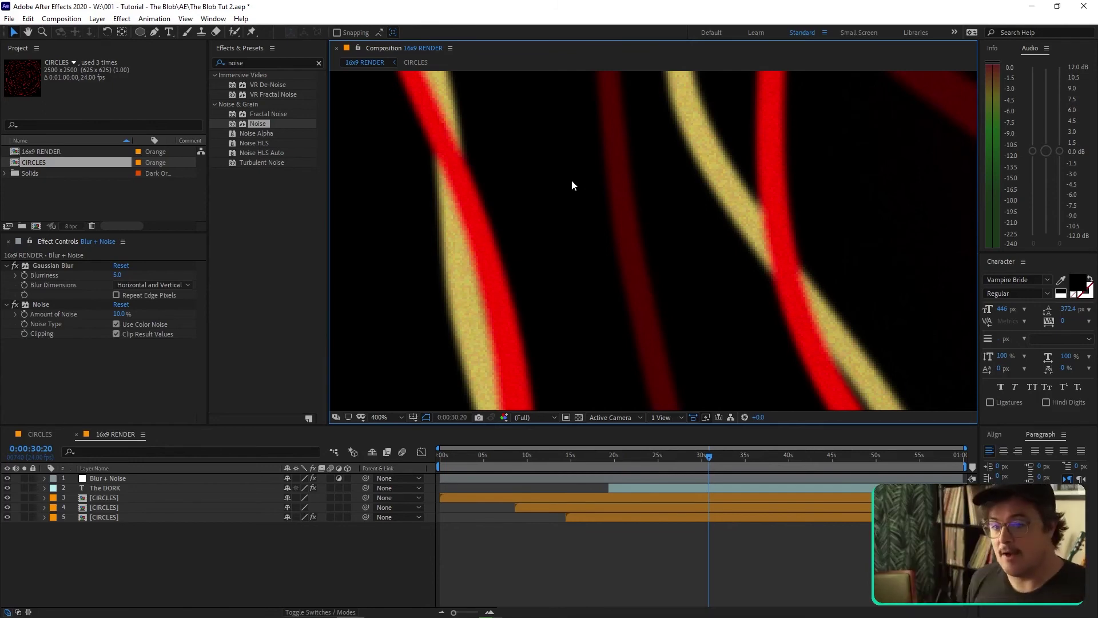
# - Create a black 1920 x 1080 solid named BG and place it beneath all the CIRCLES layers
pyautogui.click(572, 571)
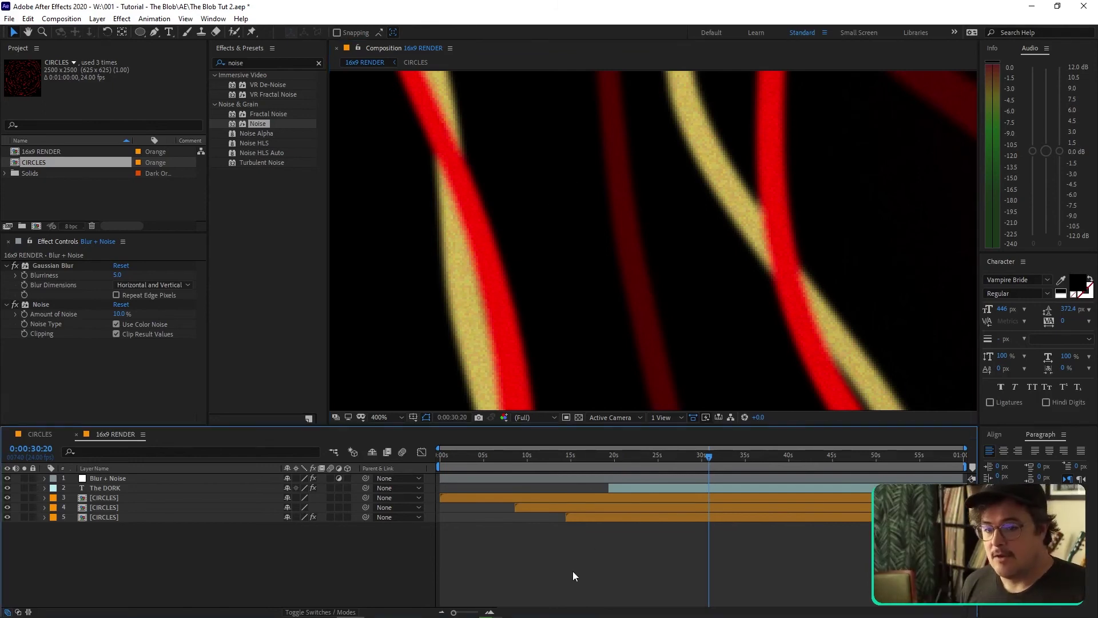
pyautogui.click(97, 19)
pyautogui.moveTo(126, 36)
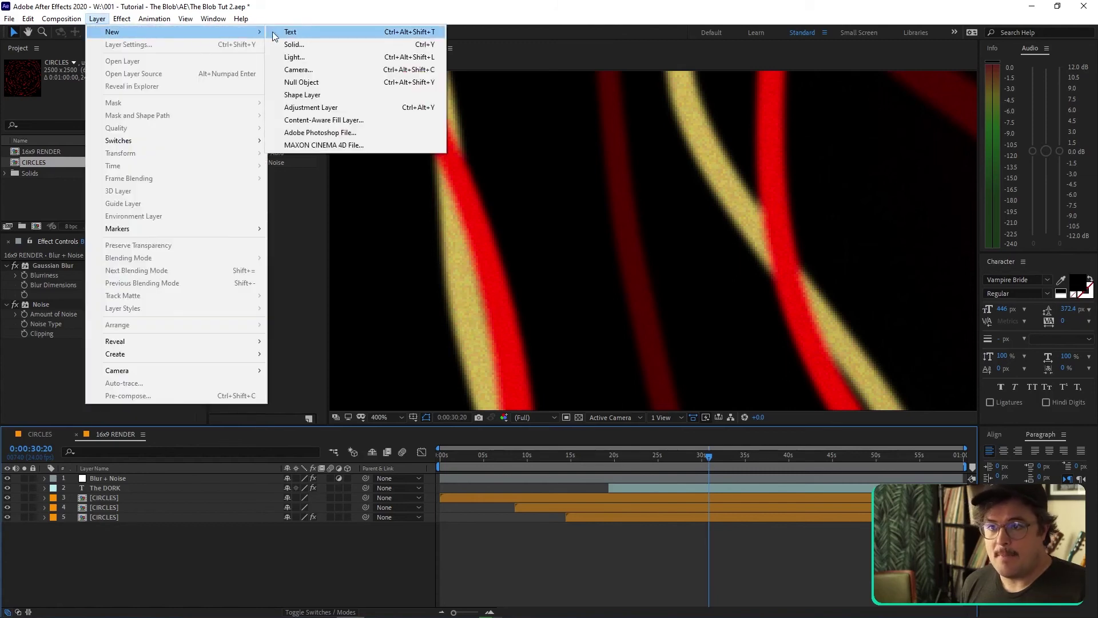
pyautogui.click(283, 42)
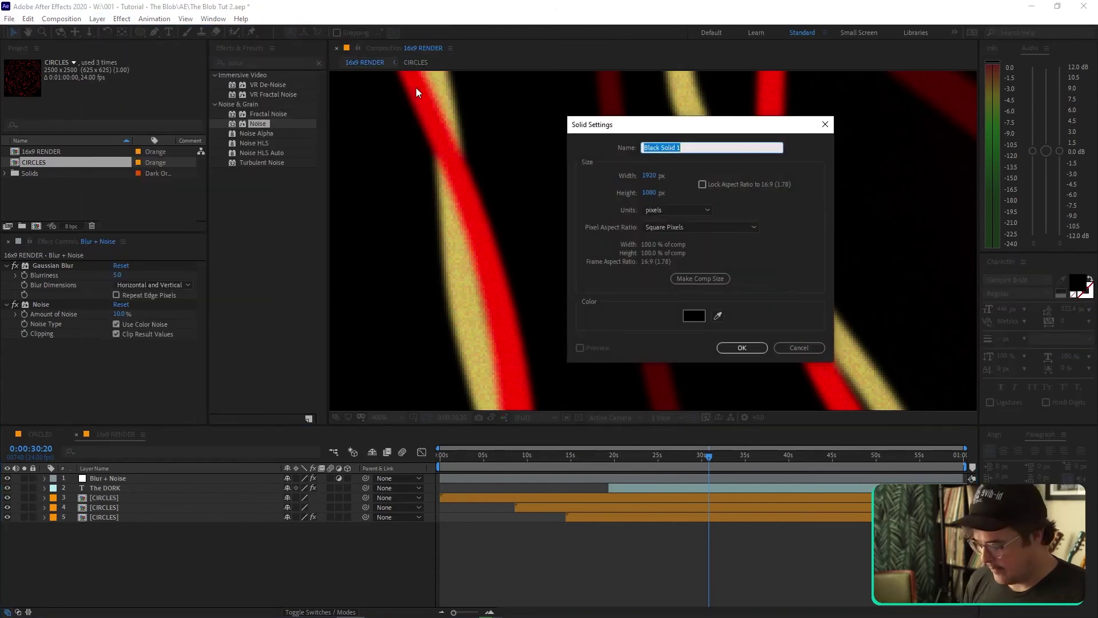
pyautogui.write('BG')
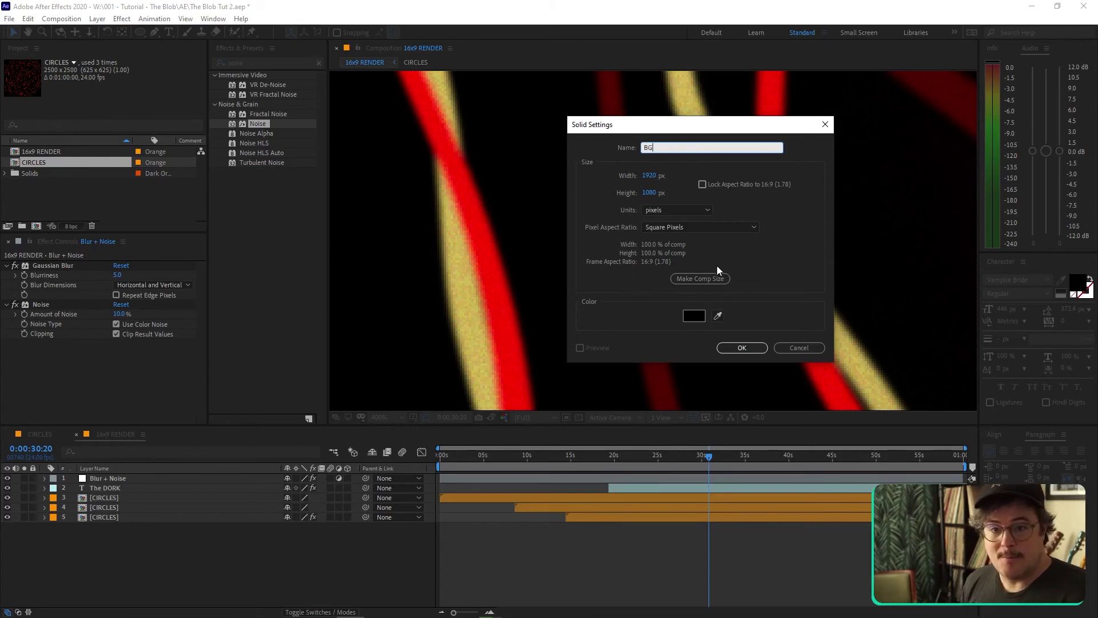
pyautogui.click(747, 350)
pyautogui.moveTo(96, 486); pyautogui.dragTo(101, 534)
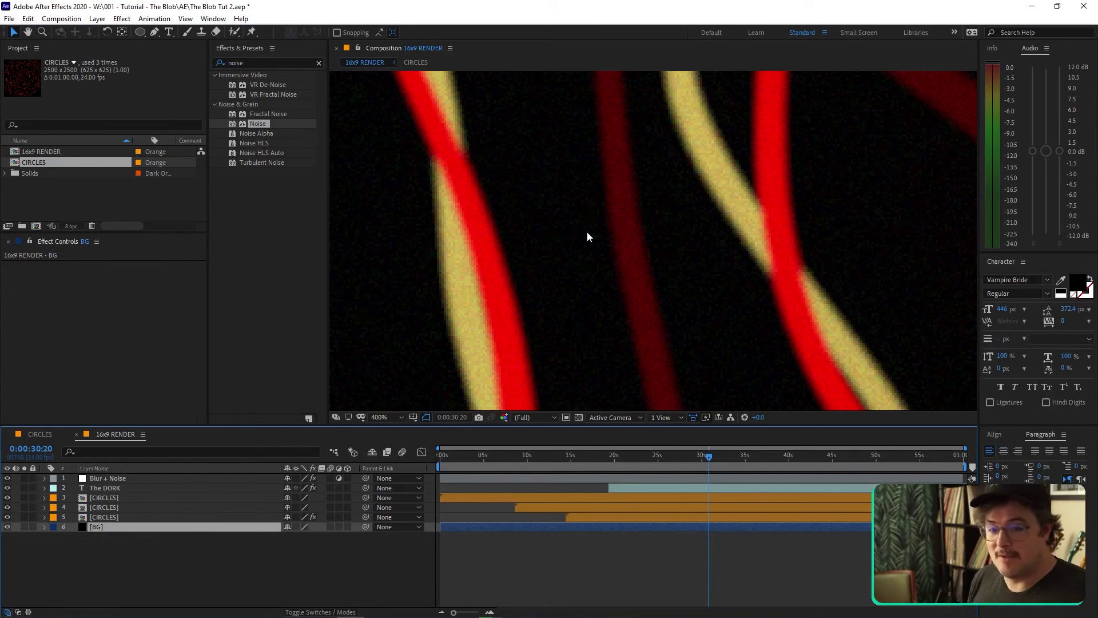
# - Create a new adjustment layer and place it directly beneath The DORK title layer, above the CIRCLES layers
pyautogui.click(390, 415)
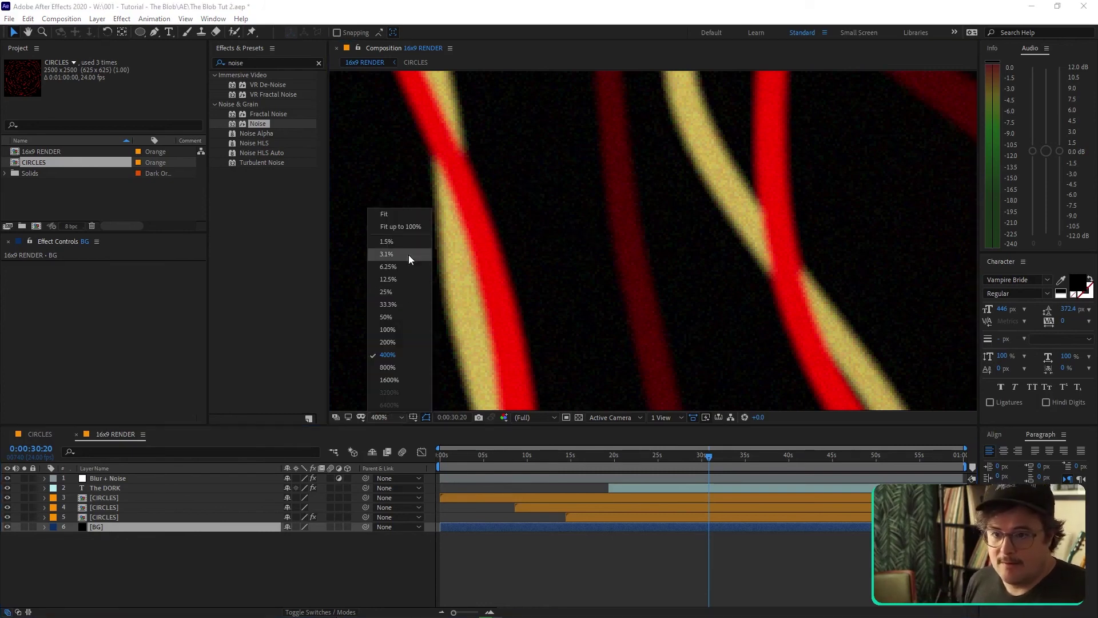
pyautogui.click(411, 227)
pyautogui.click(97, 527)
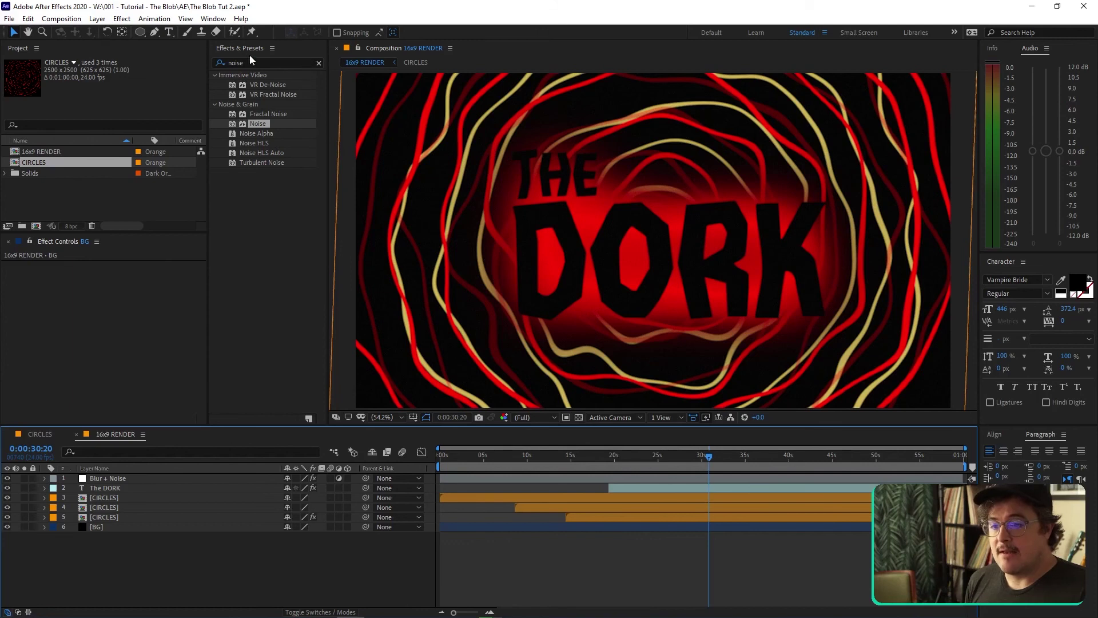
pyautogui.click(97, 18)
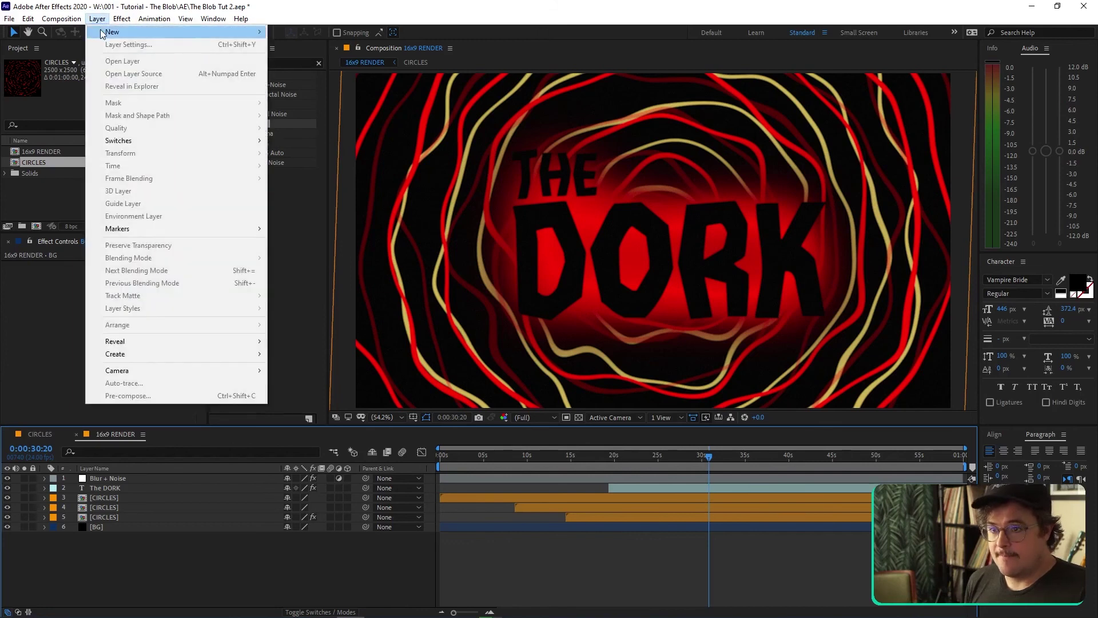
pyautogui.moveTo(159, 33)
pyautogui.click(320, 108)
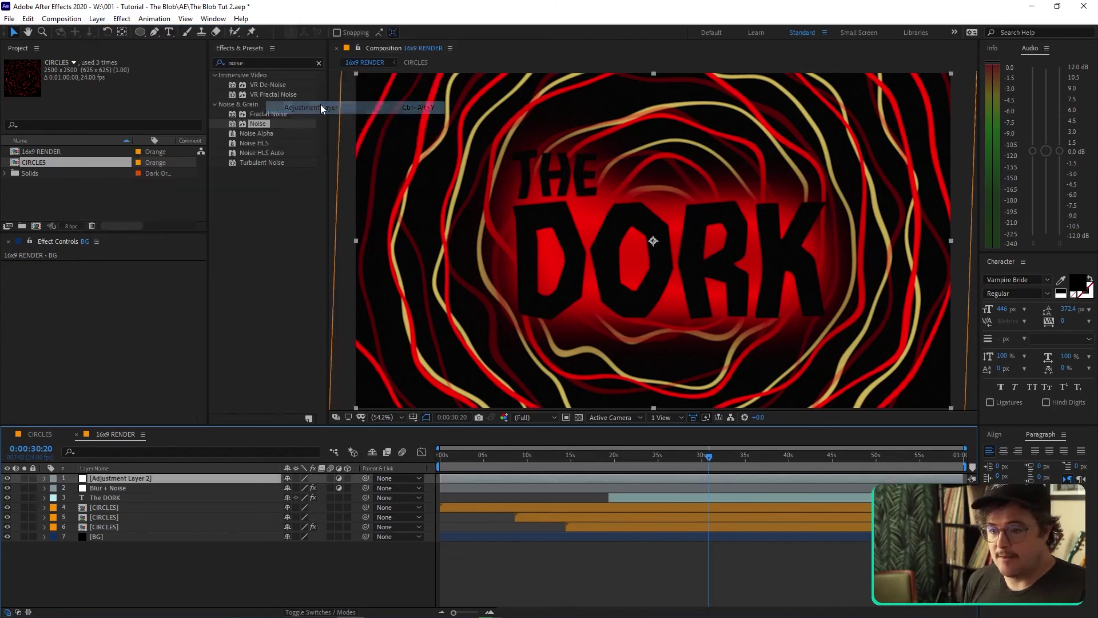
pyautogui.moveTo(104, 476); pyautogui.dragTo(105, 501)
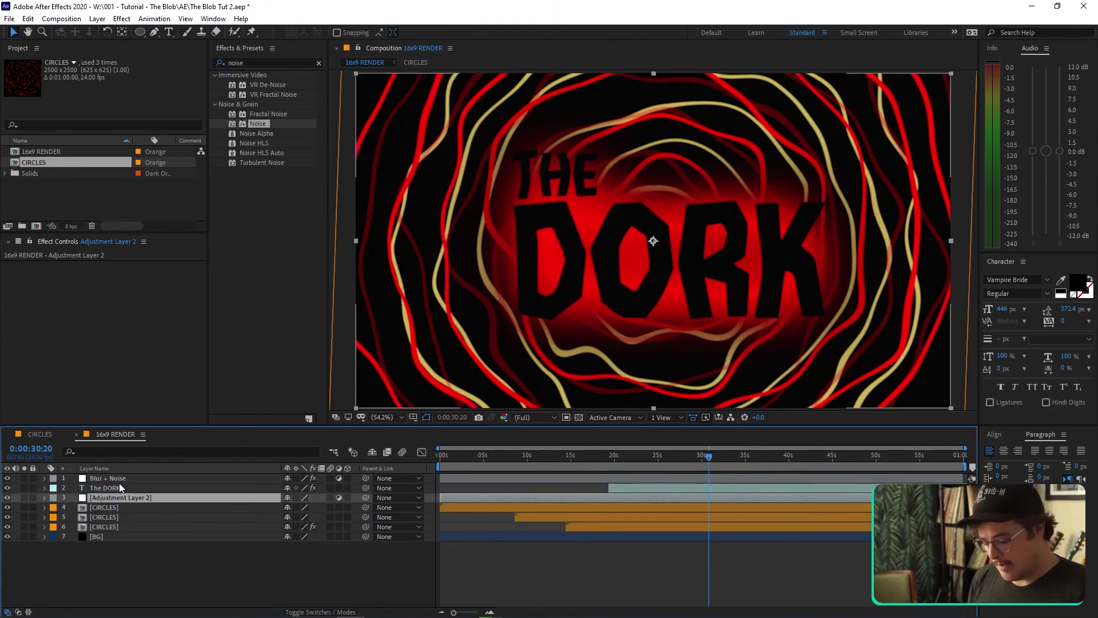
# - Rename the new adjustment layer beneath the title as Posterize Time
pyautogui.press('Return')
pyautogui.write('Posteriz')
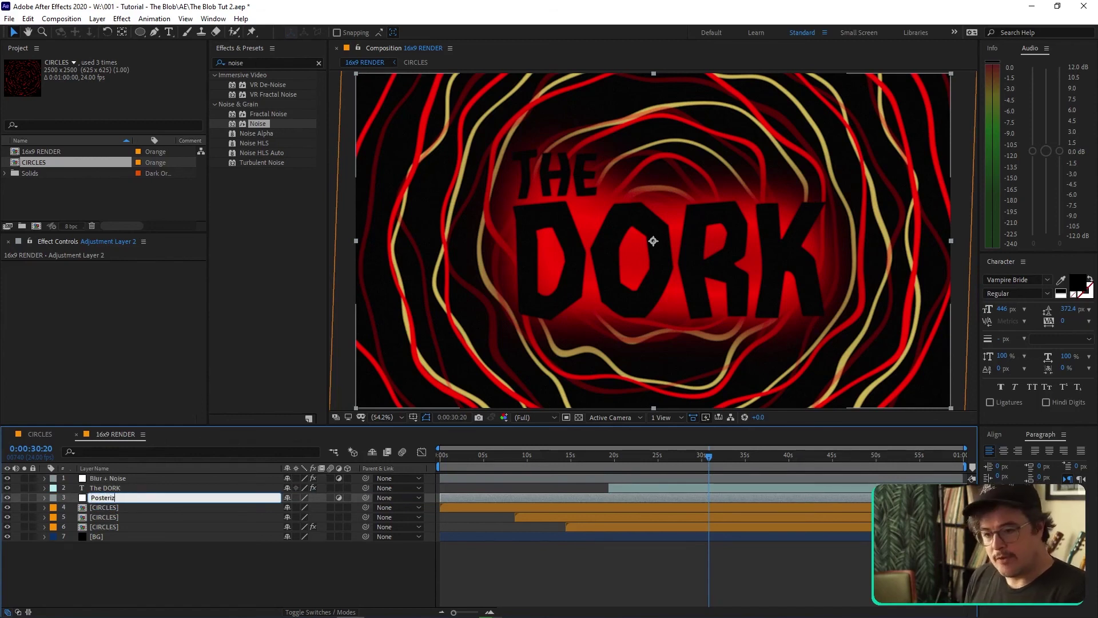
pyautogui.write('e Time')
pyautogui.press('Return')
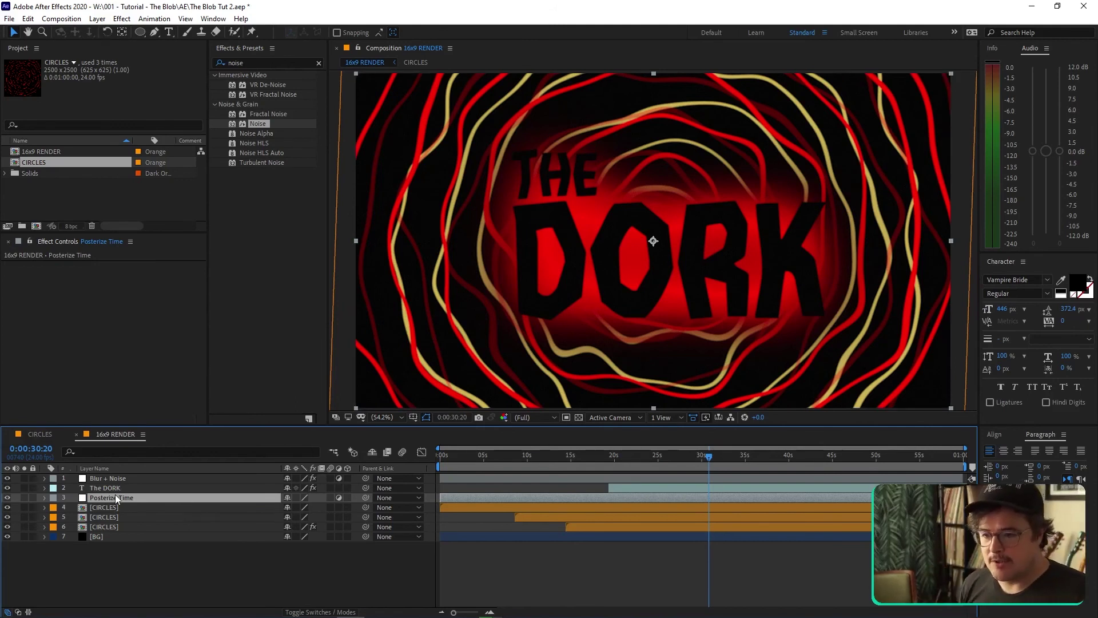
# - Apply the Posterize Time effect to the Posterize Time adjustment layer and set its Frame Rate to 8
pyautogui.click(265, 60)
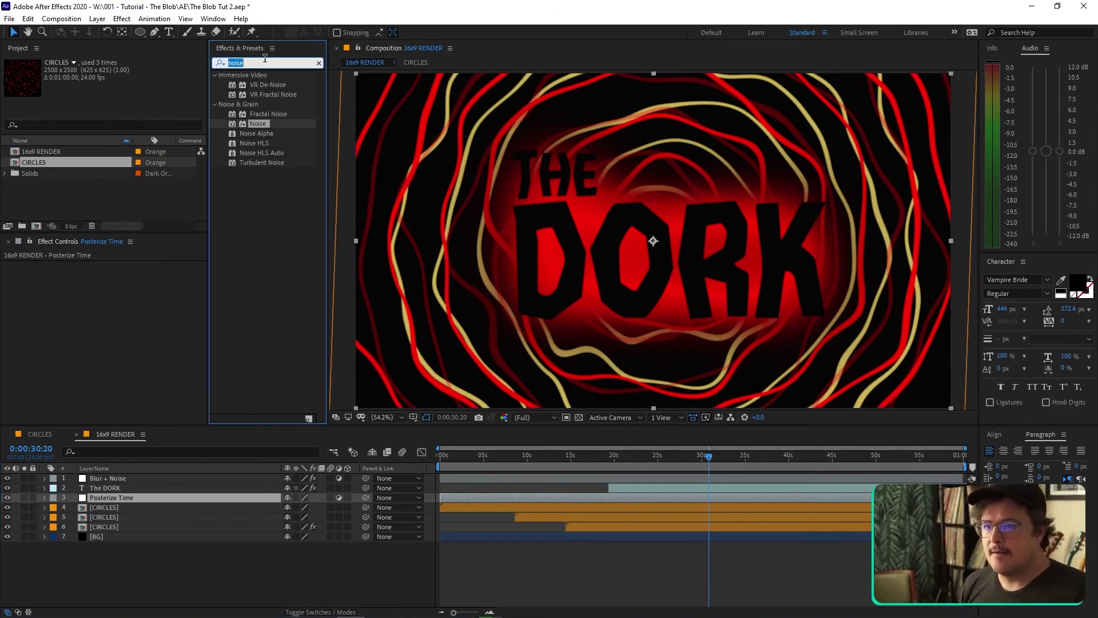
pyautogui.write('post')
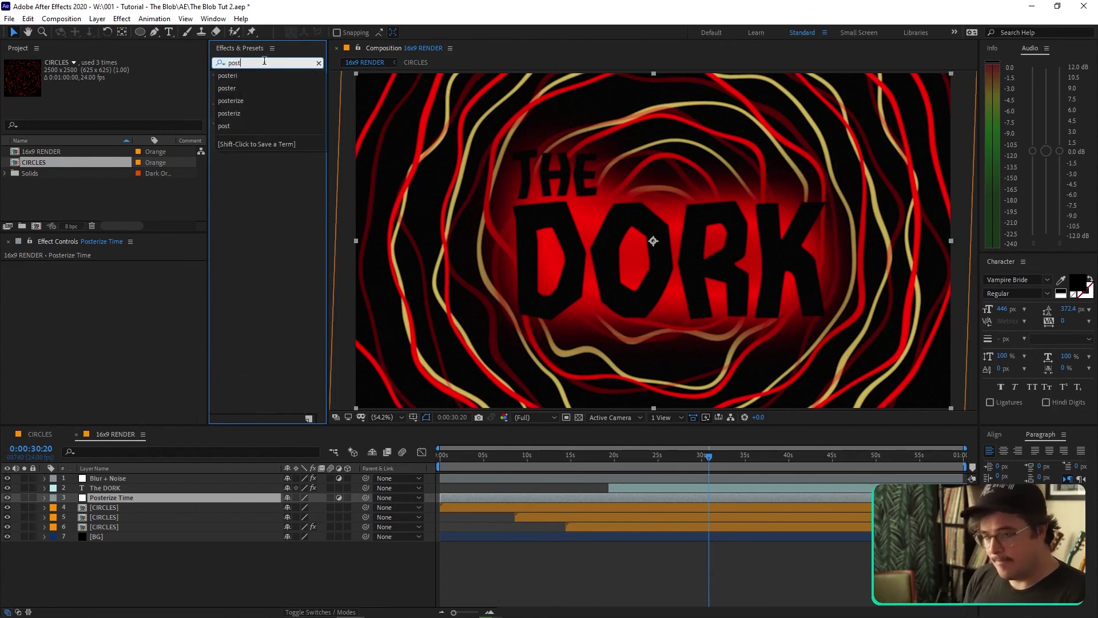
pyautogui.press('Return')
pyautogui.moveTo(232, 136); pyautogui.dragTo(92, 340)
pyautogui.click(119, 276)
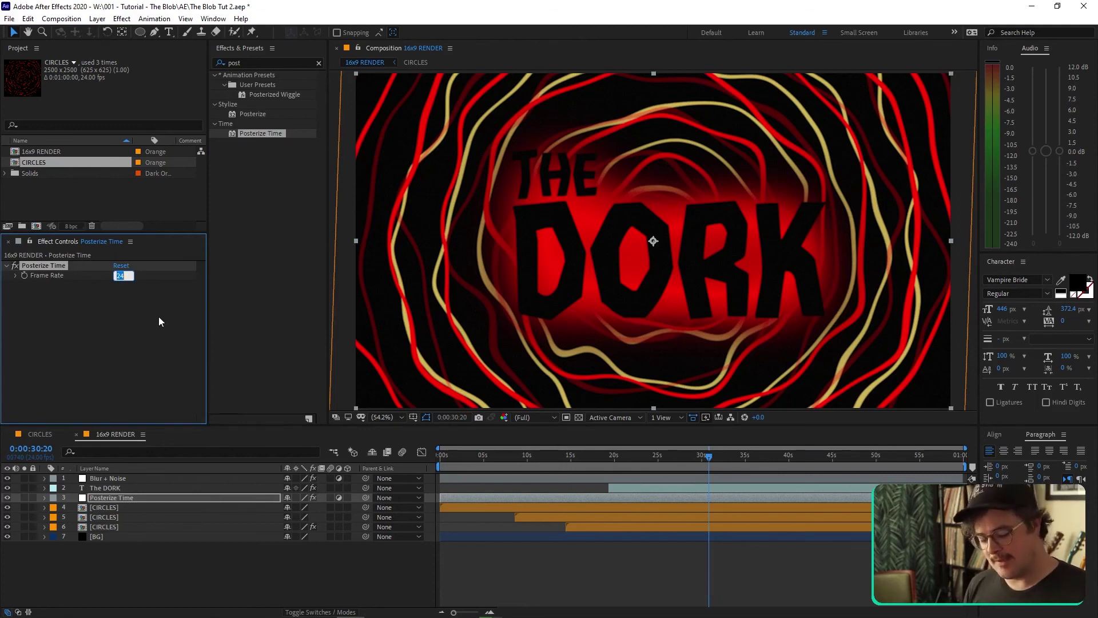
pyautogui.write('8')
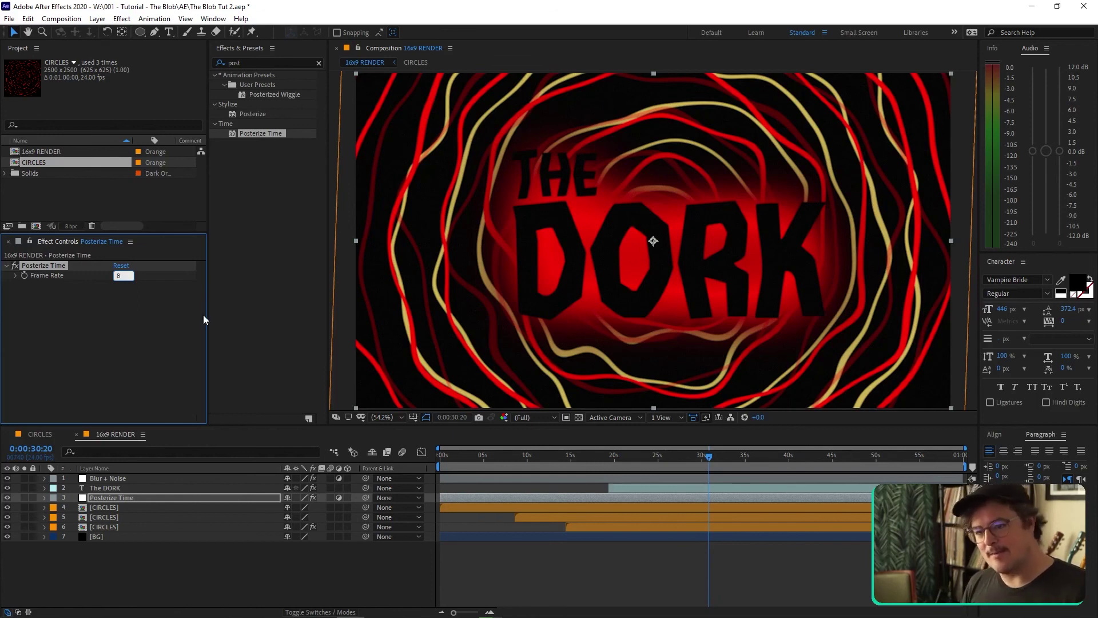
pyautogui.click(94, 349)
# - Deselect the layers and move the current time back to 0:00:27:22 to check the posterized circles
pyautogui.click(739, 564)
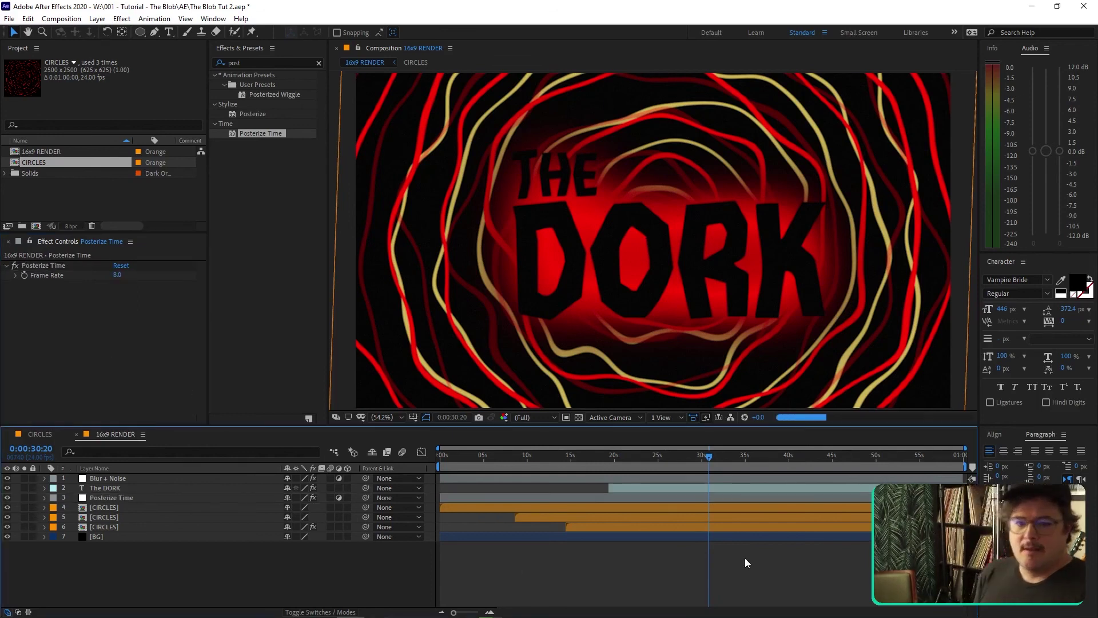
pyautogui.moveTo(708, 455); pyautogui.dragTo(683, 451)
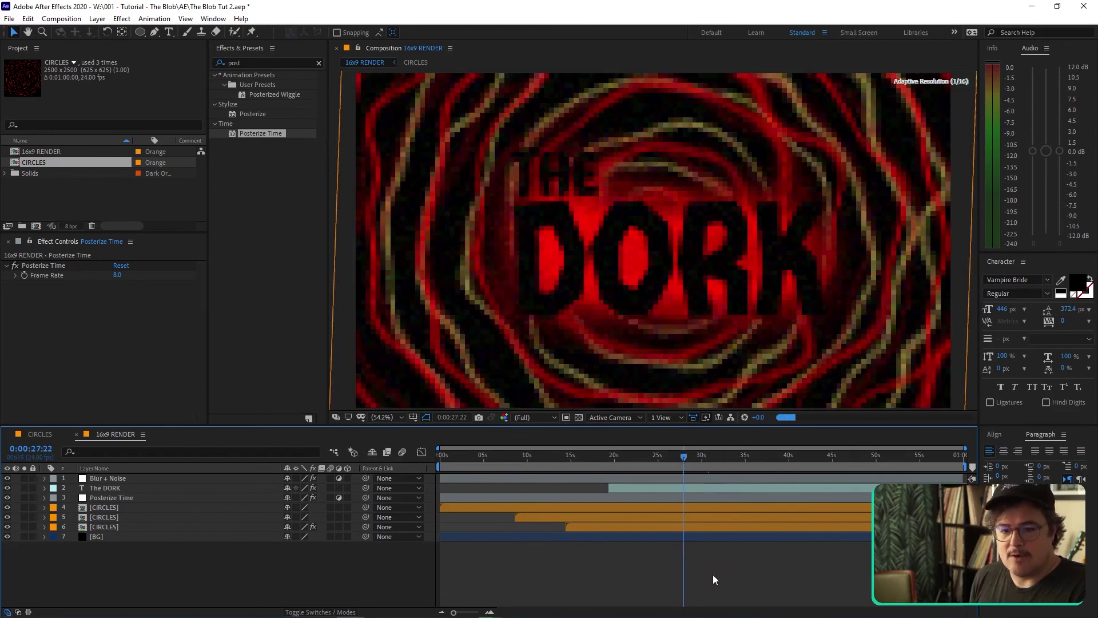